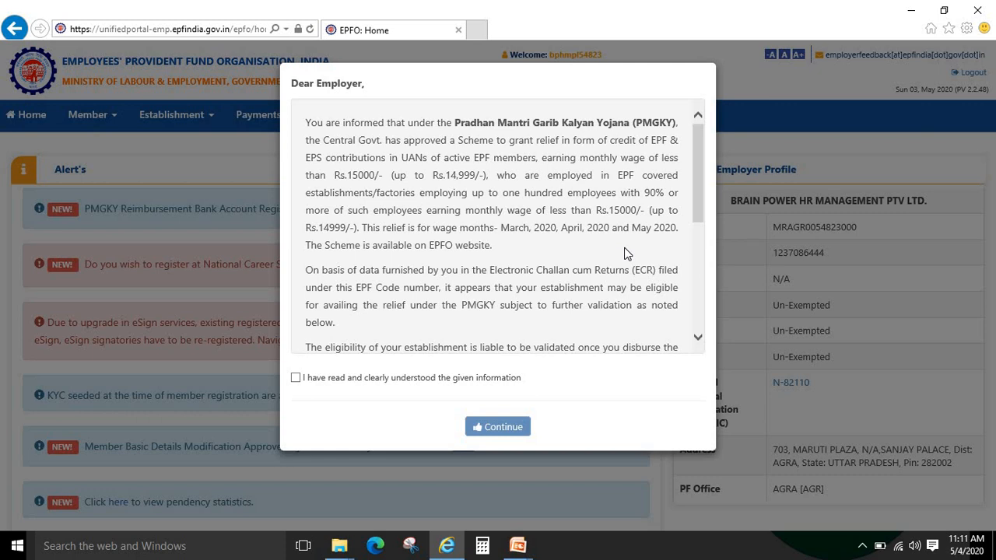
Confirm having read the PMGKY employer notice, continue to the portal and open the ECR/Return Filing page
drag(698, 209, 698, 310)
click(296, 377)
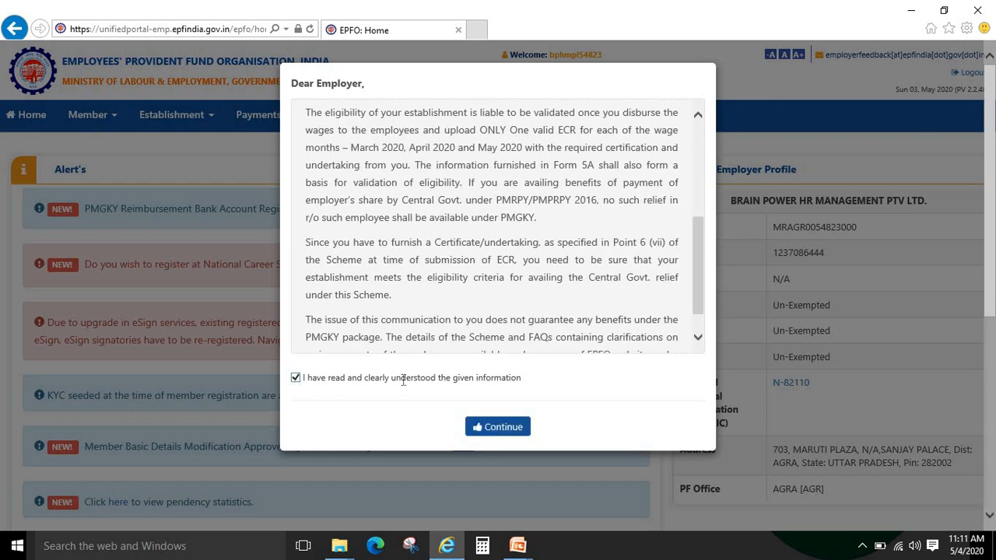
click(502, 427)
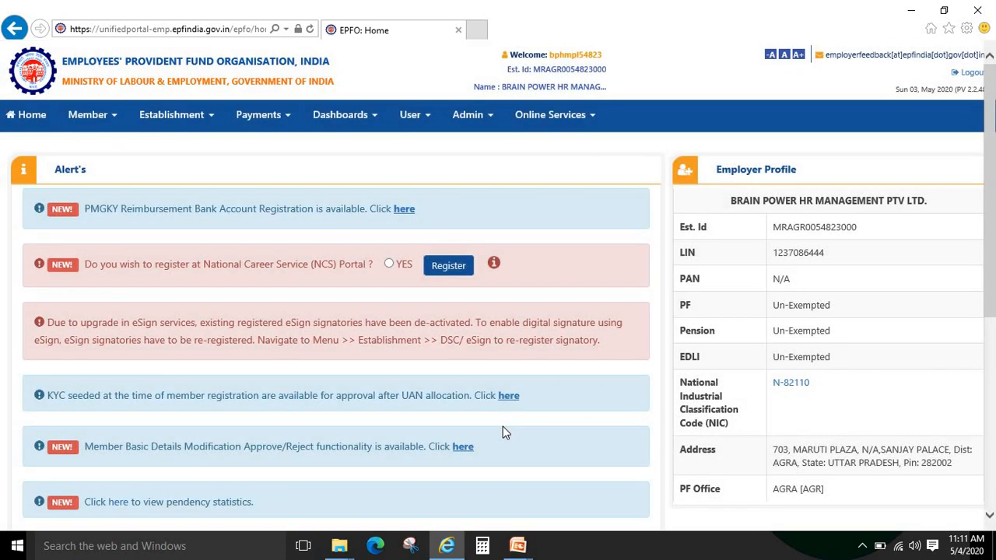
click(288, 126)
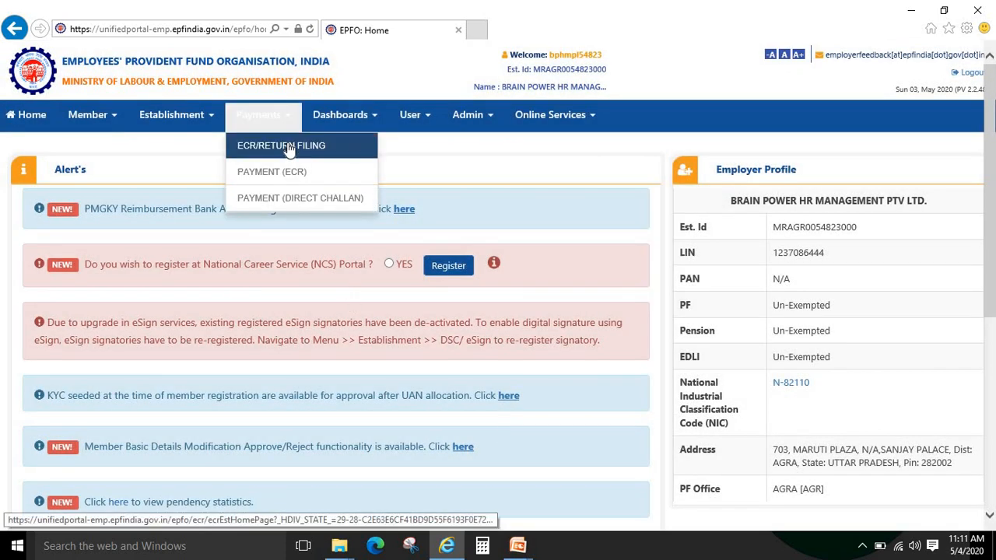
click(288, 147)
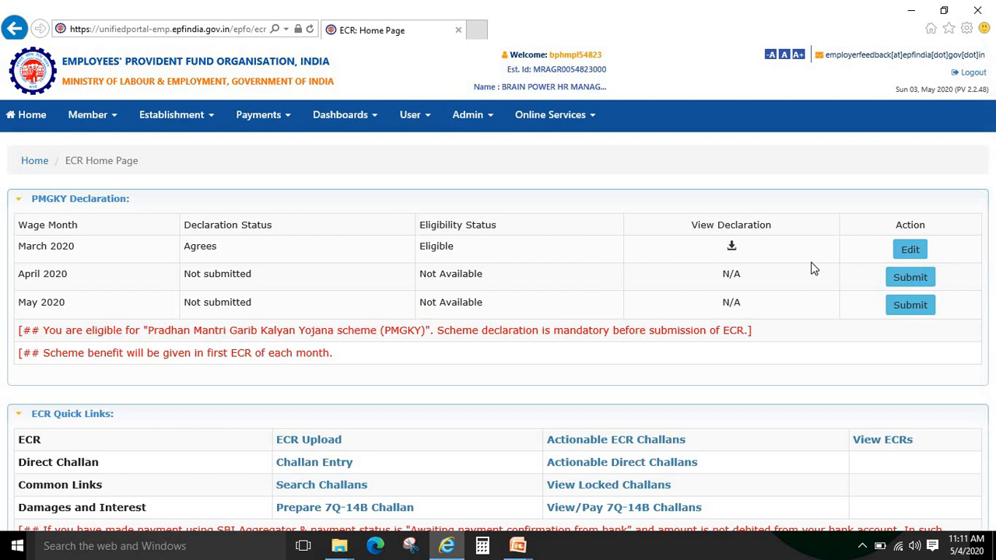
Fill in the April 2020 PMGKY declaration with 40 total employees and 38 earning below Rs.15,000, and return to the ECR home page without submitting
click(920, 279)
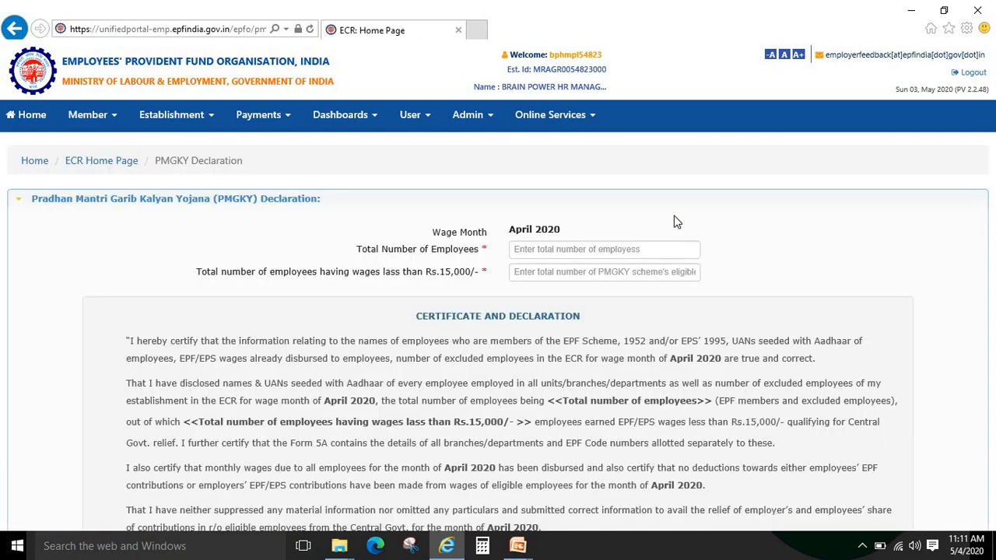
click(545, 250)
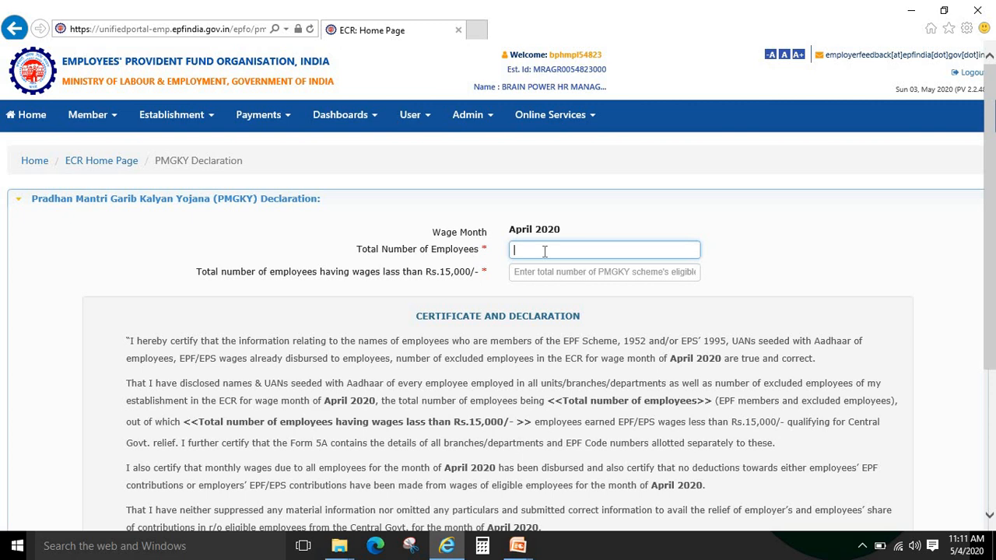
text(40)
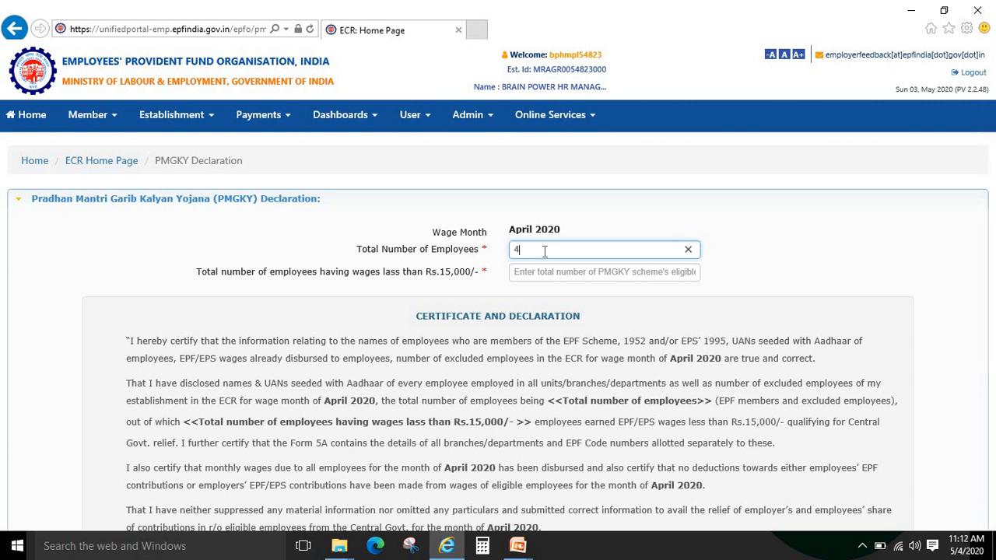
click(544, 272)
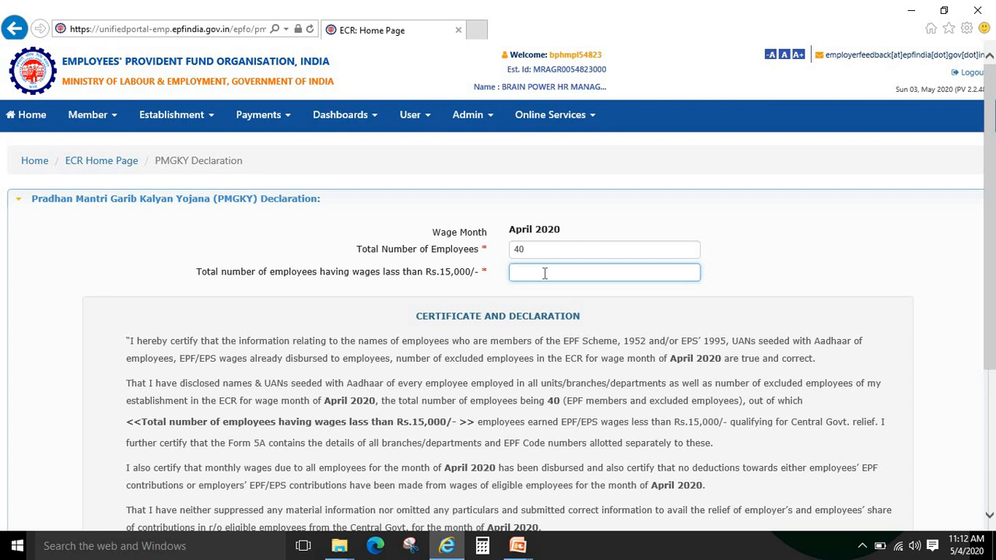
text(38)
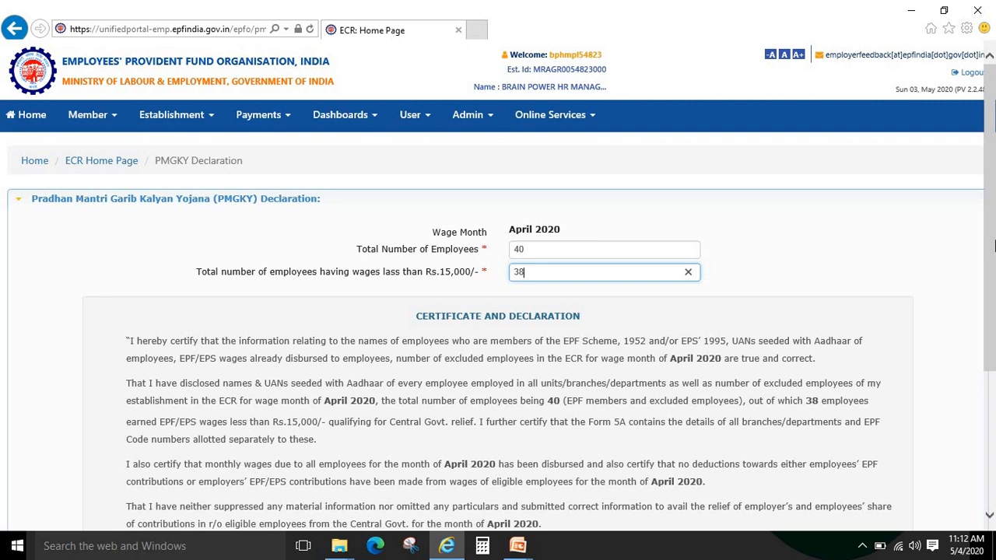
scroll(993, 246, down, 3)
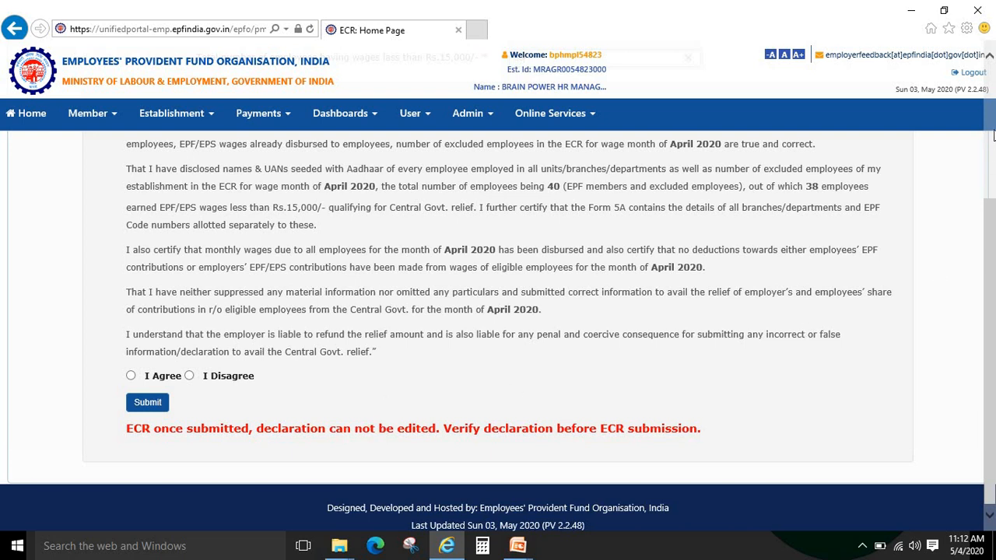
scroll(993, 136, up, 3)
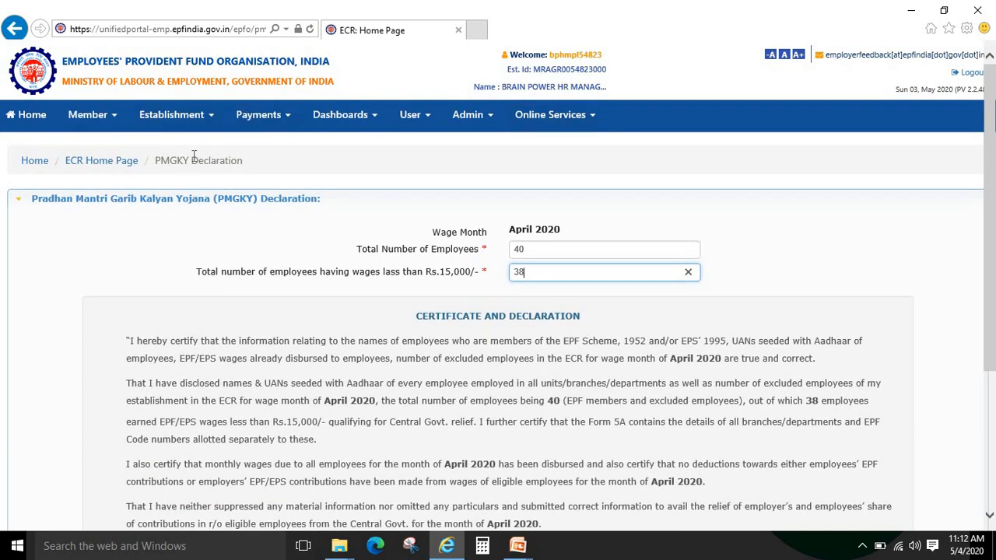
click(122, 161)
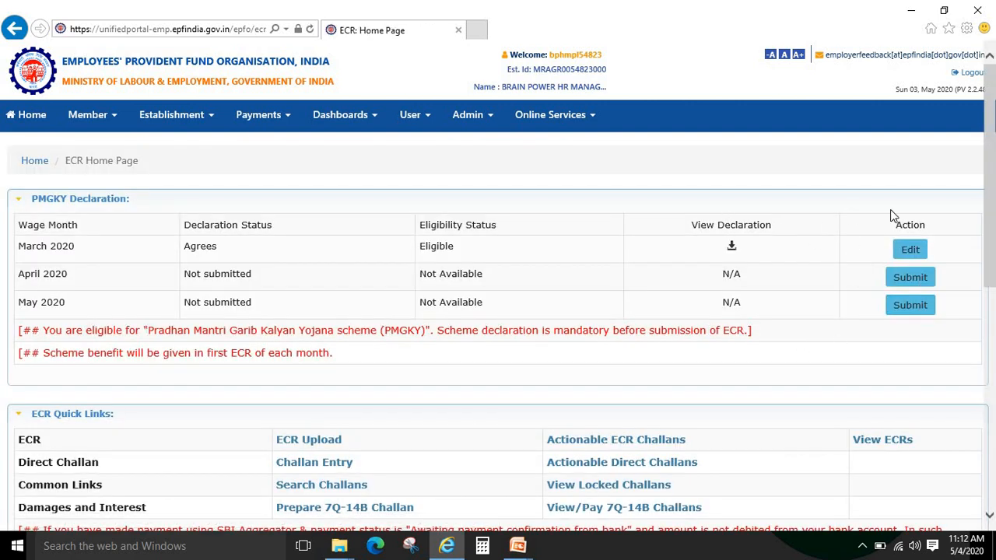
Open the March 2020 PMGKY declaration document, read through its certificate text and close it
click(732, 247)
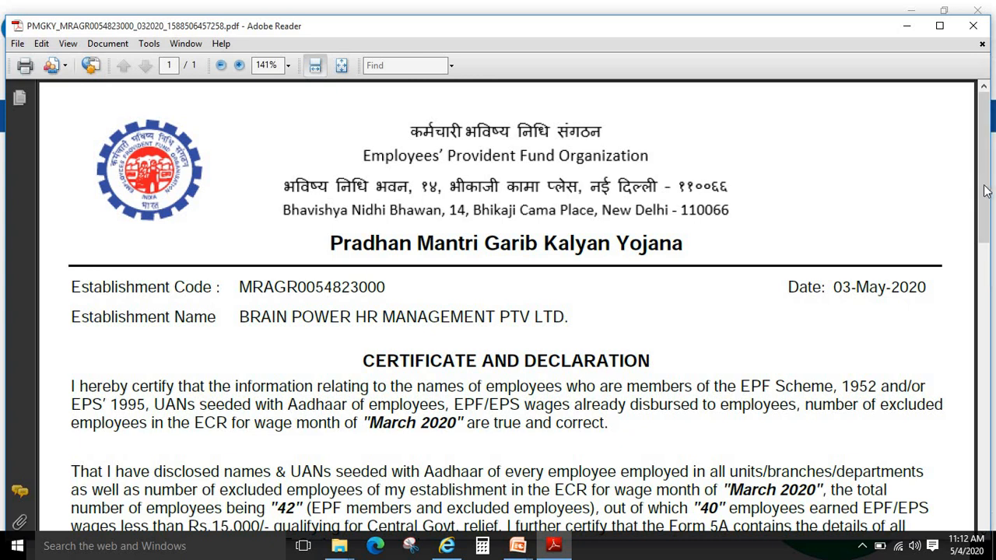
drag(985, 190, 988, 288)
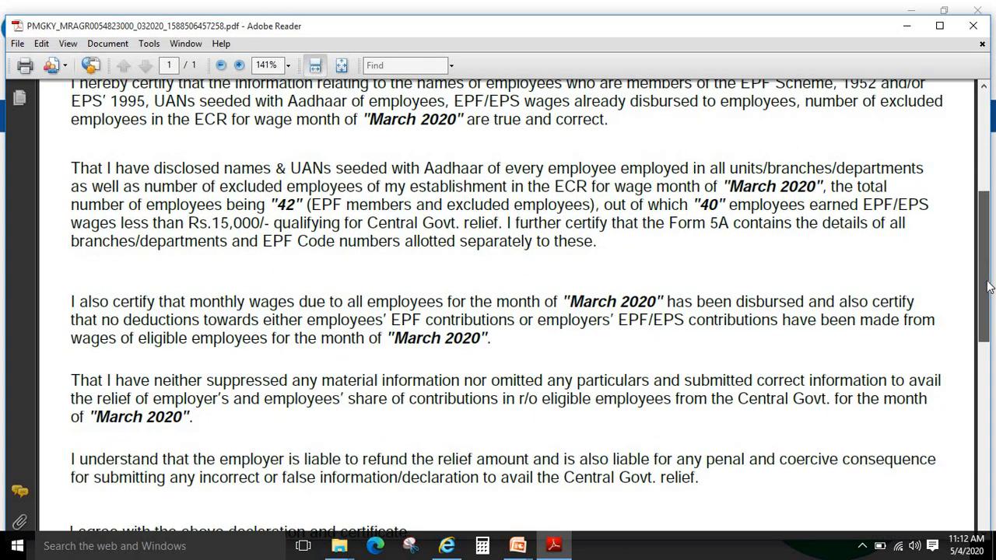
drag(988, 288, 993, 175)
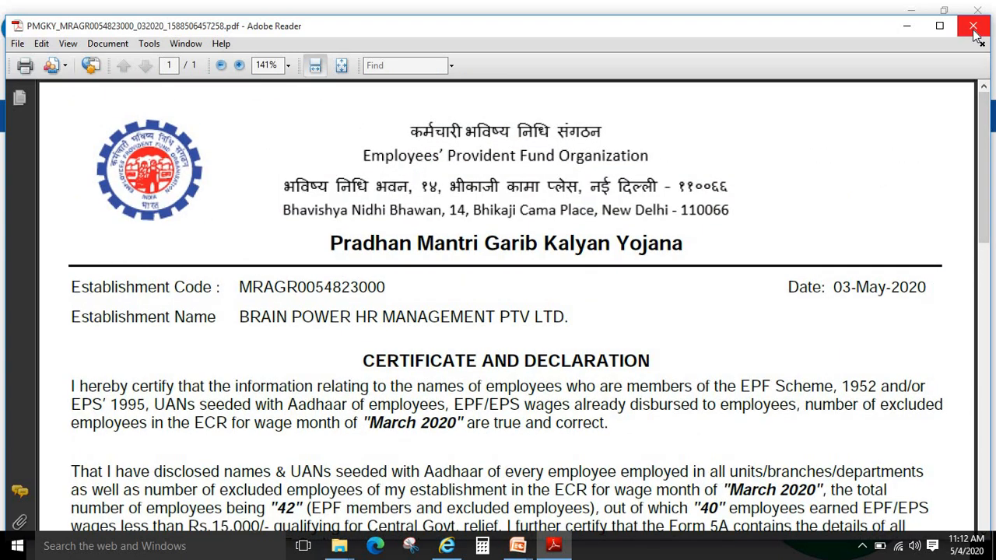
click(973, 28)
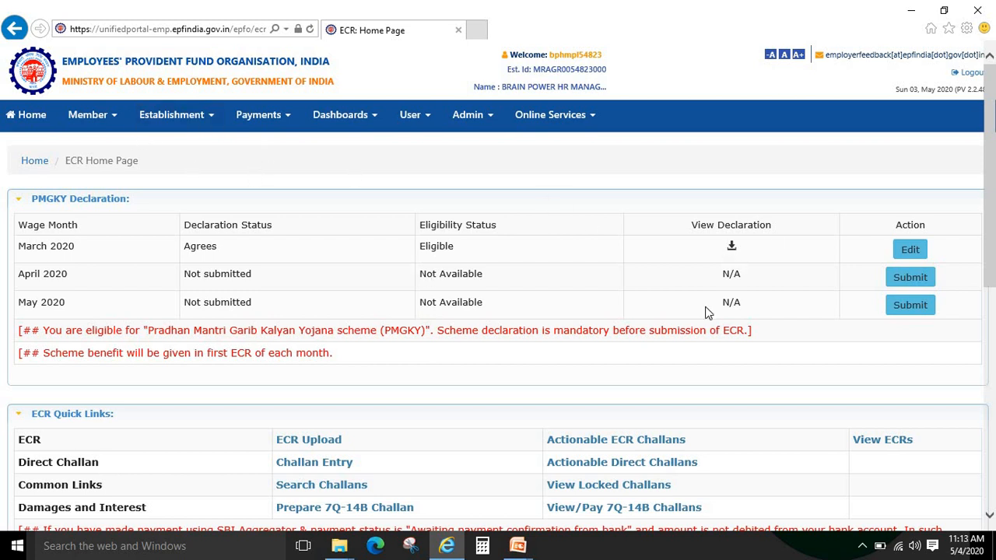
Open the ECR Upload page, set the ECR file download's wage month to March 2020 and view its file type options
drag(993, 198, 992, 270)
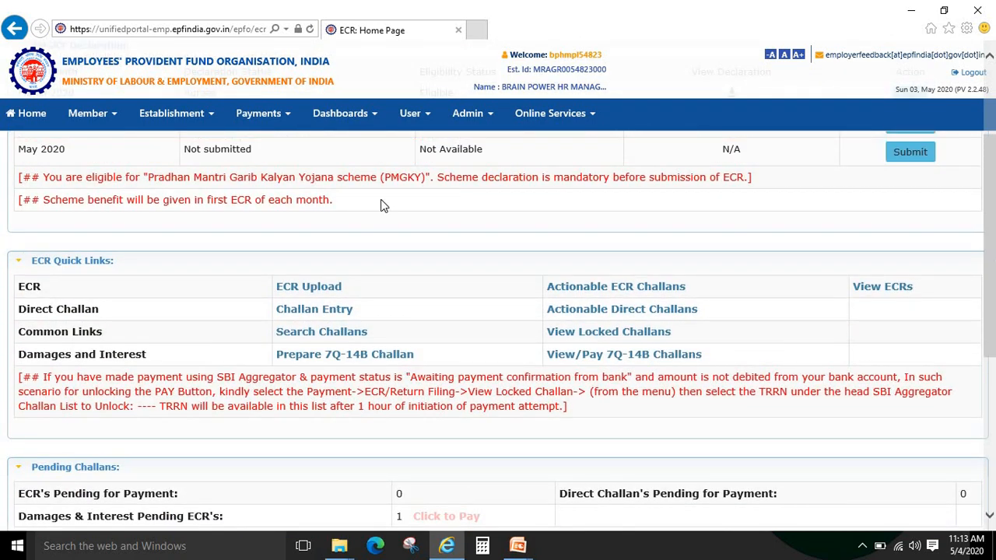
click(297, 287)
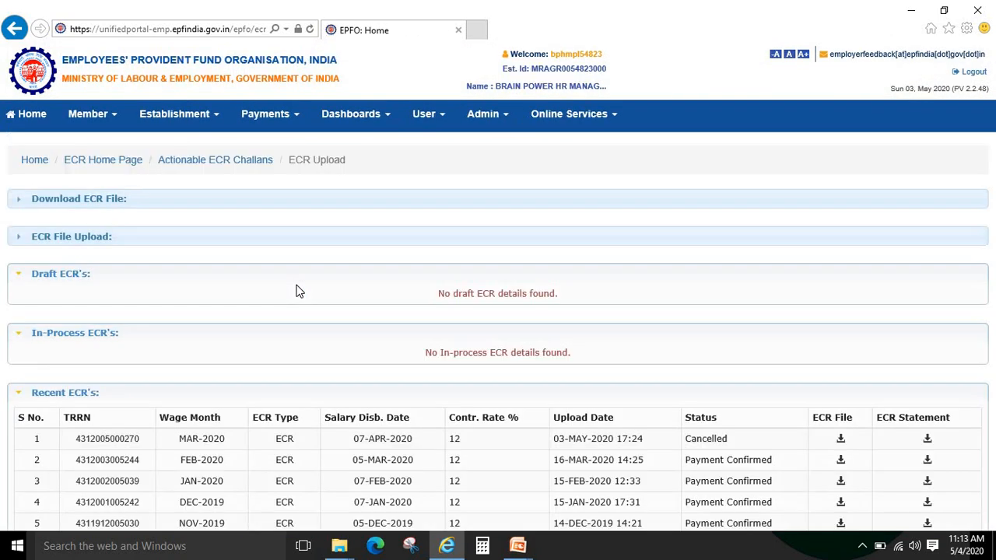
click(97, 204)
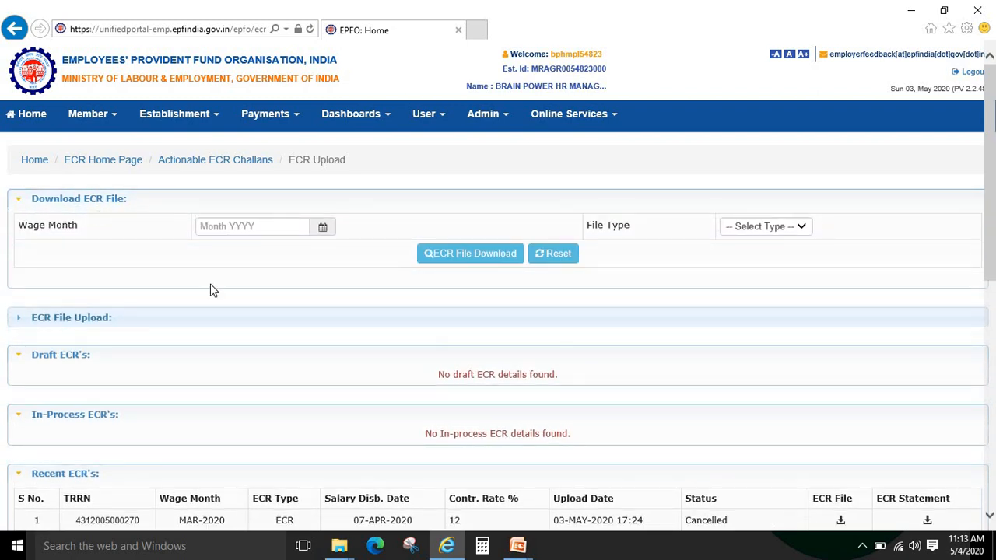
click(324, 232)
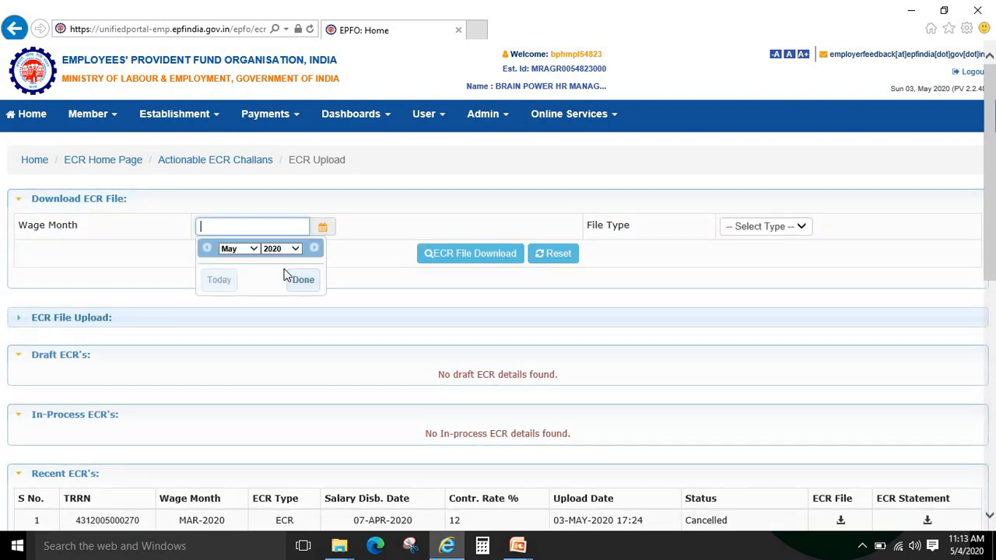
click(248, 248)
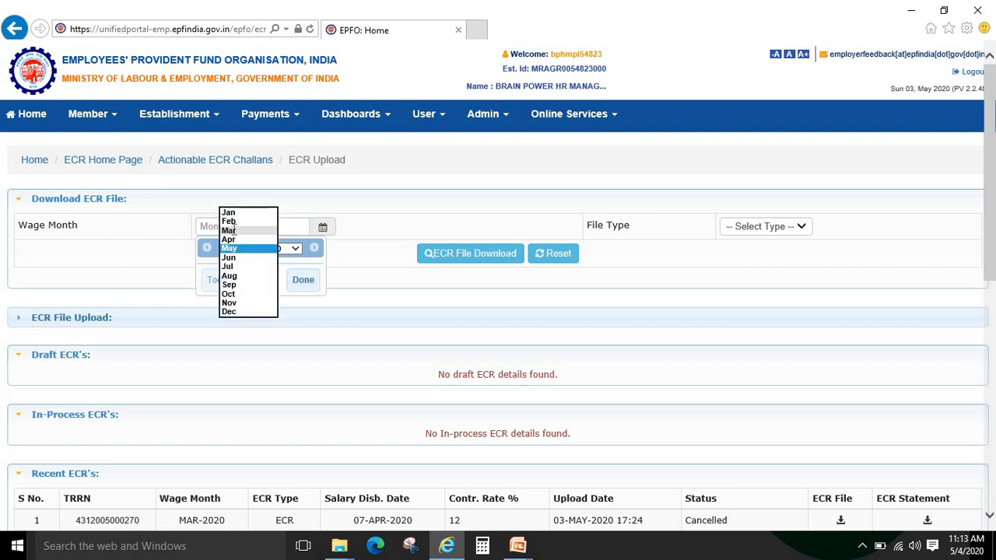
click(229, 230)
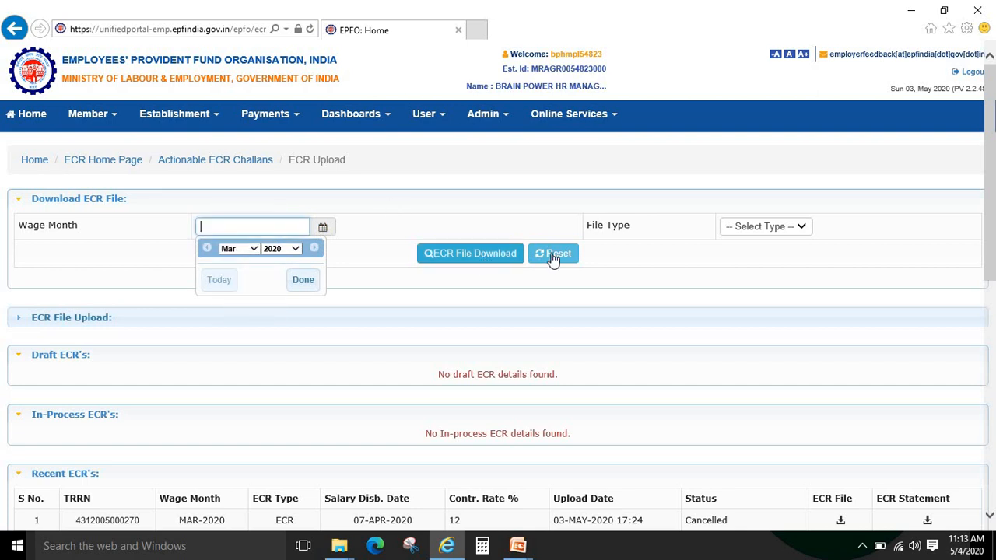
click(304, 282)
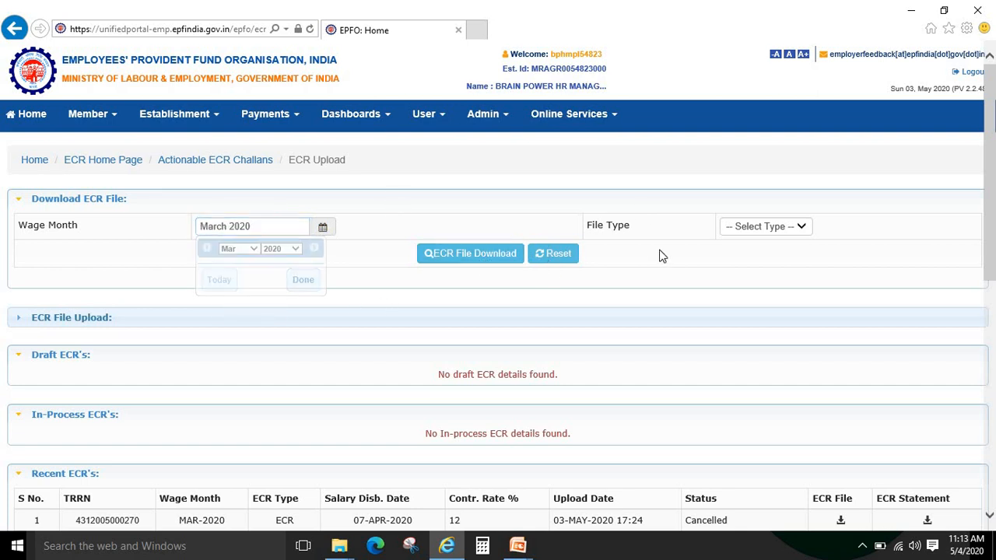
click(789, 232)
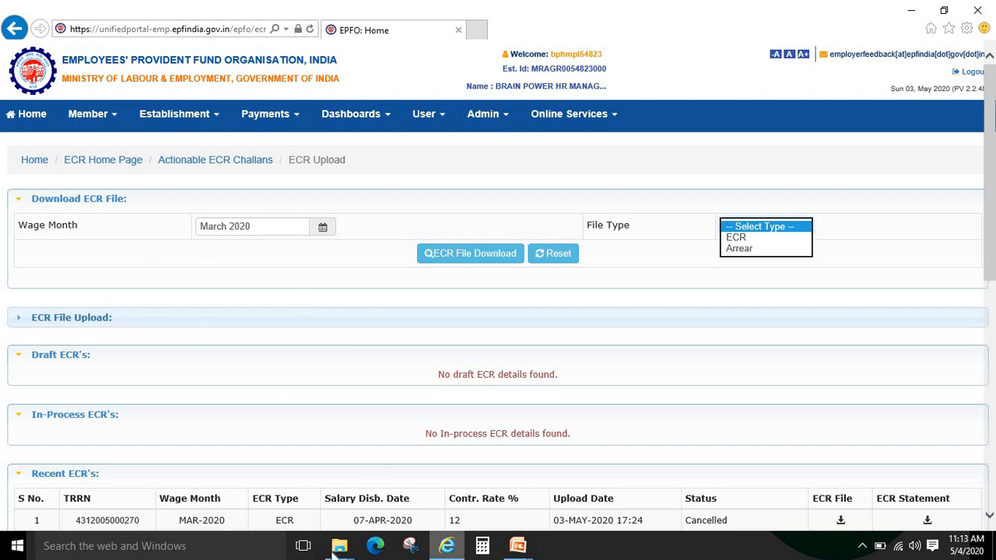
In the ECR File Upload form, set the wage month to March 2020 and the salary disbursal date to 07/04/2020
click(84, 325)
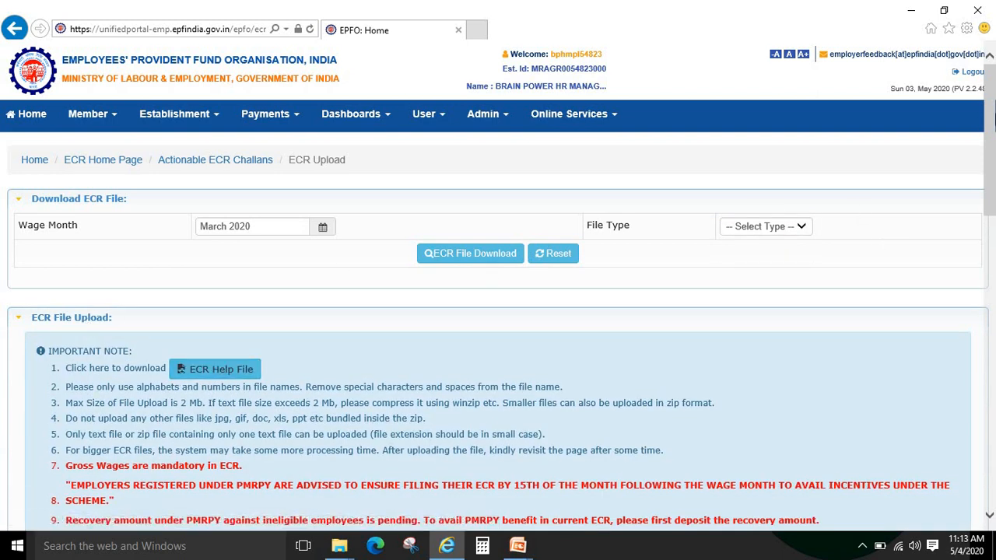
scroll(993, 116, down, 5)
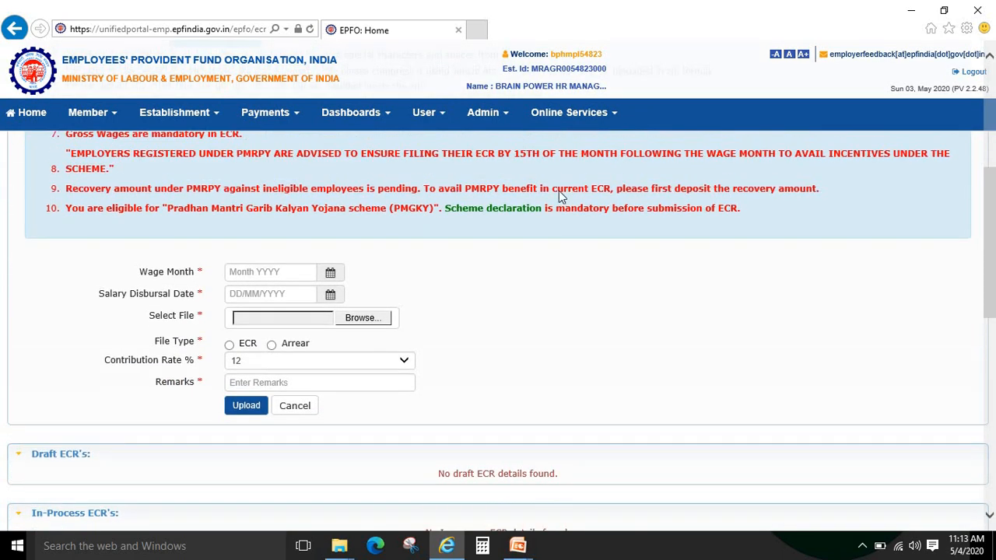
click(330, 272)
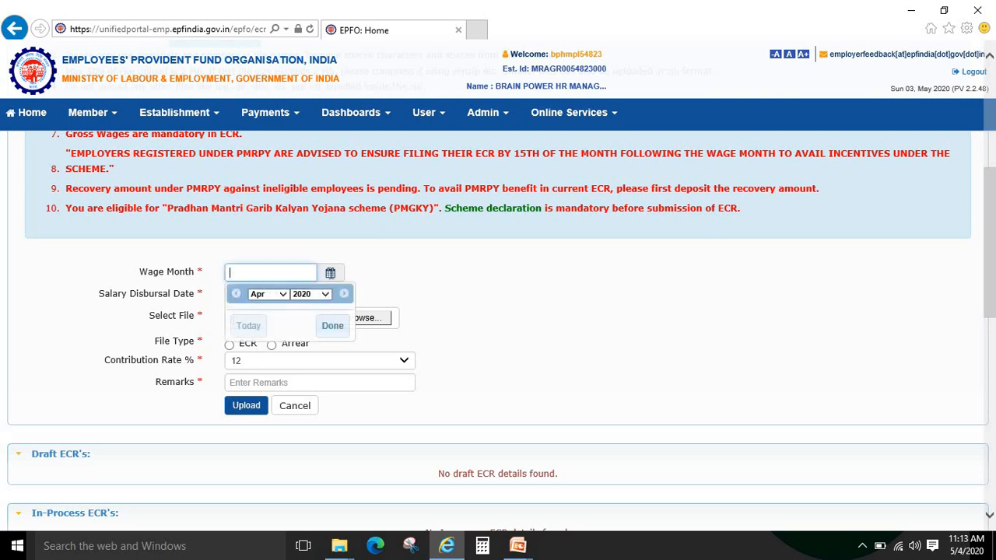
click(281, 296)
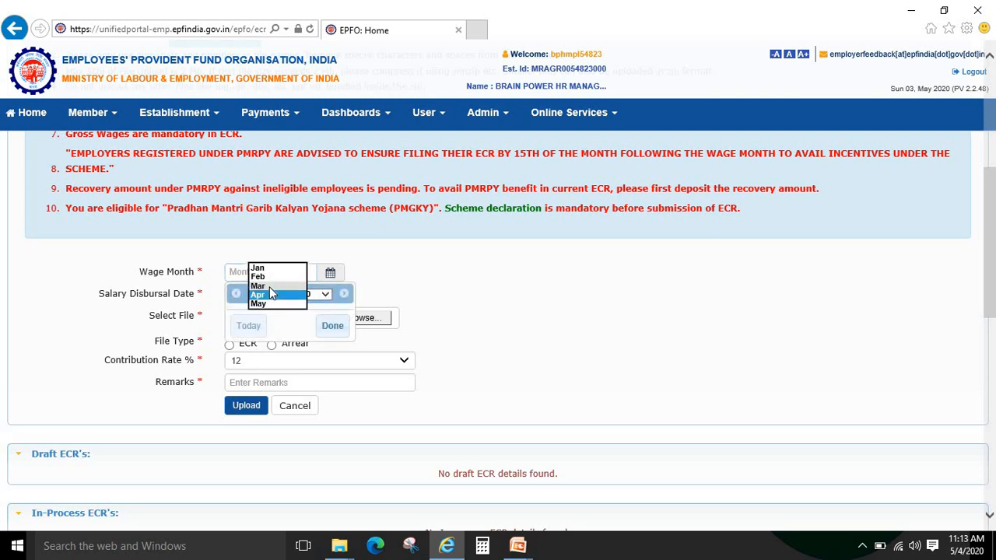
click(269, 287)
click(330, 325)
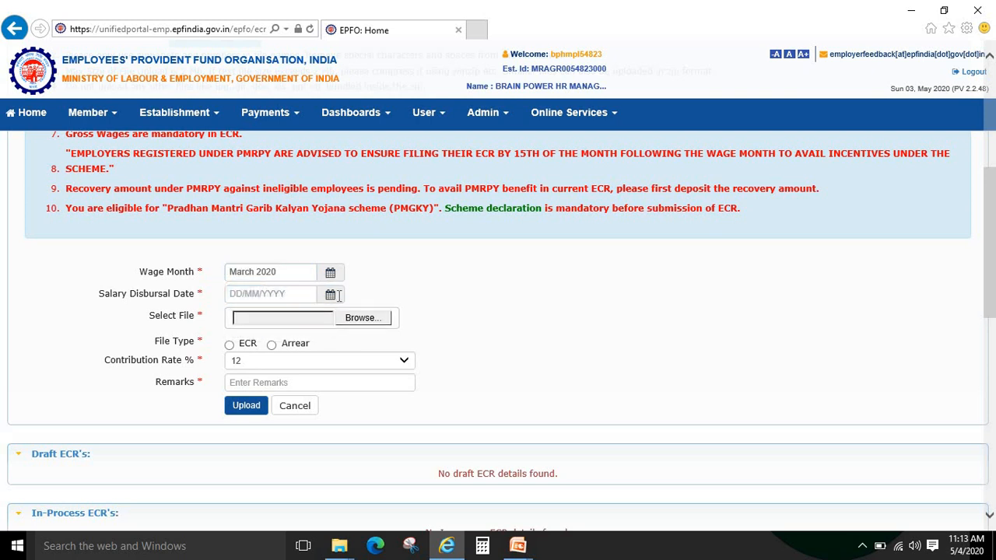
click(331, 294)
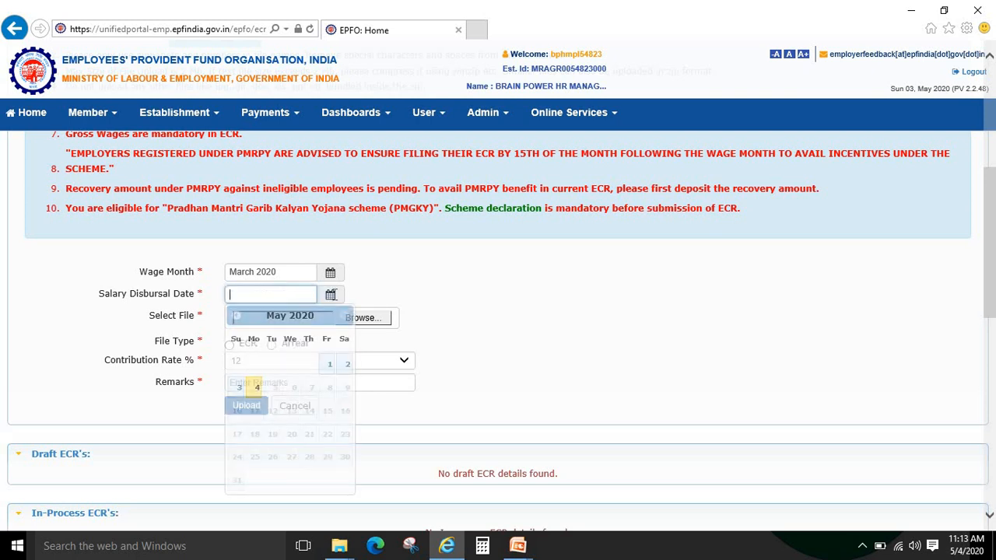
click(238, 317)
click(272, 389)
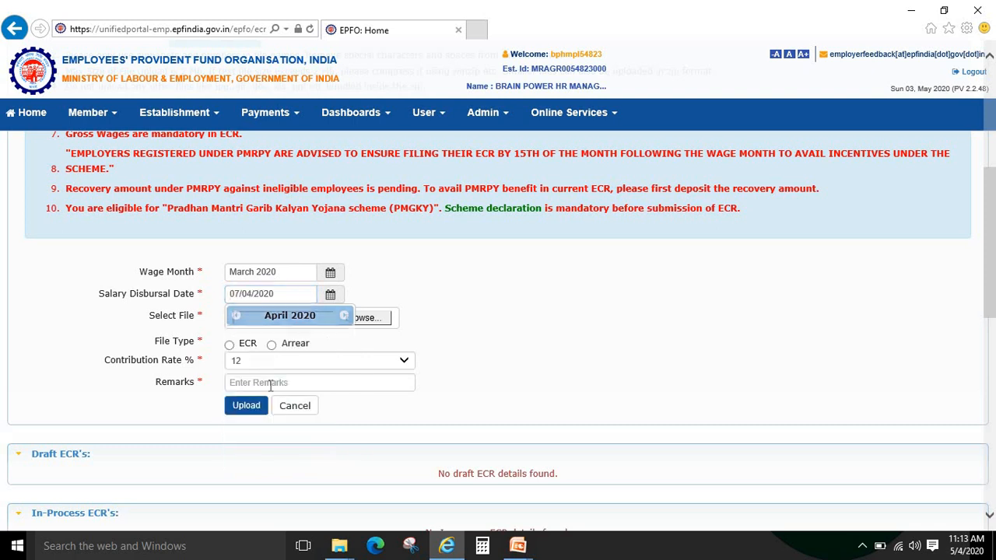
click(369, 320)
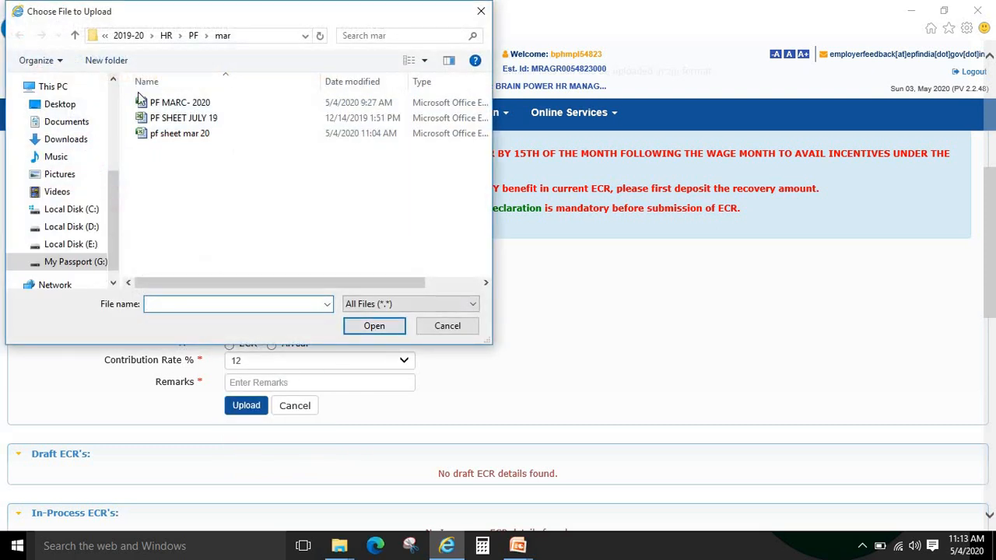
click(62, 104)
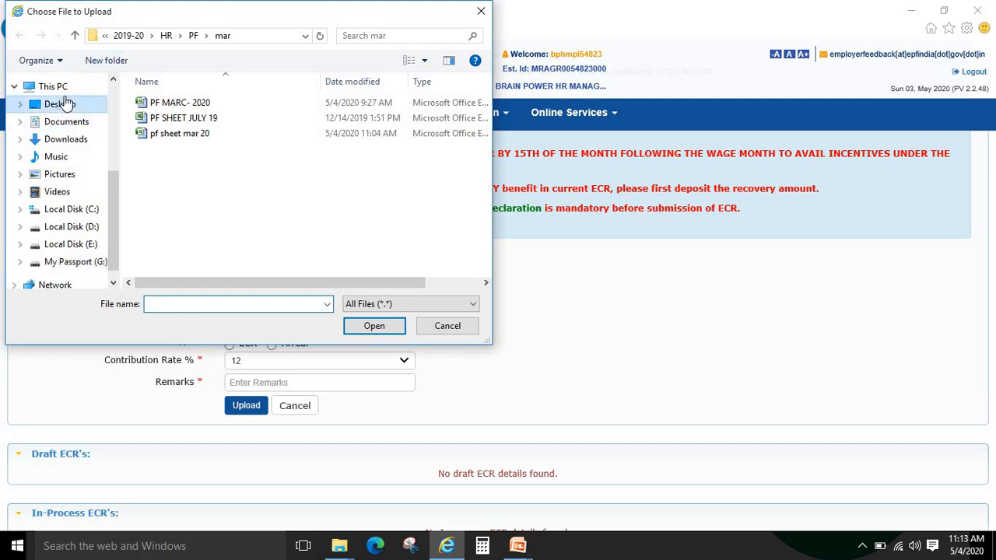
double_click(333, 137)
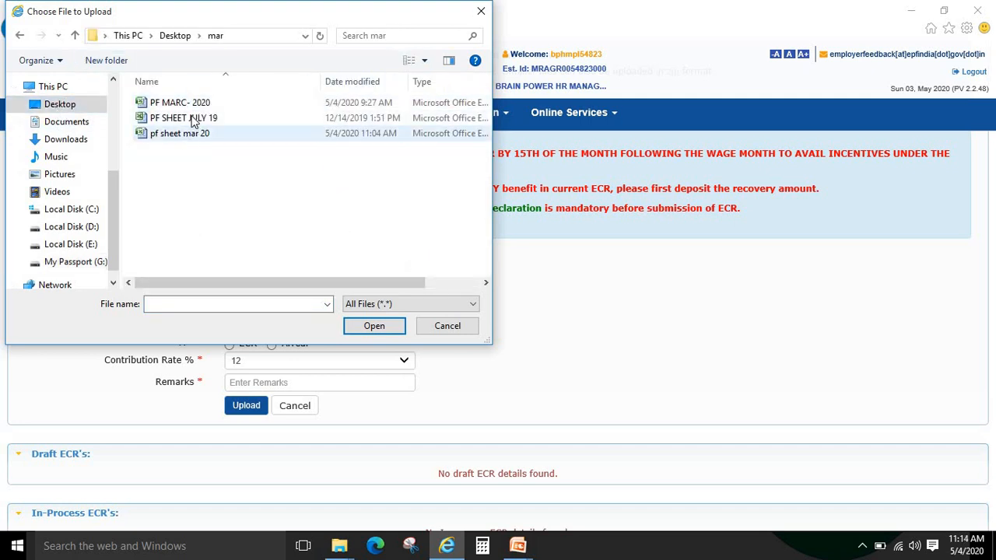
click(194, 107)
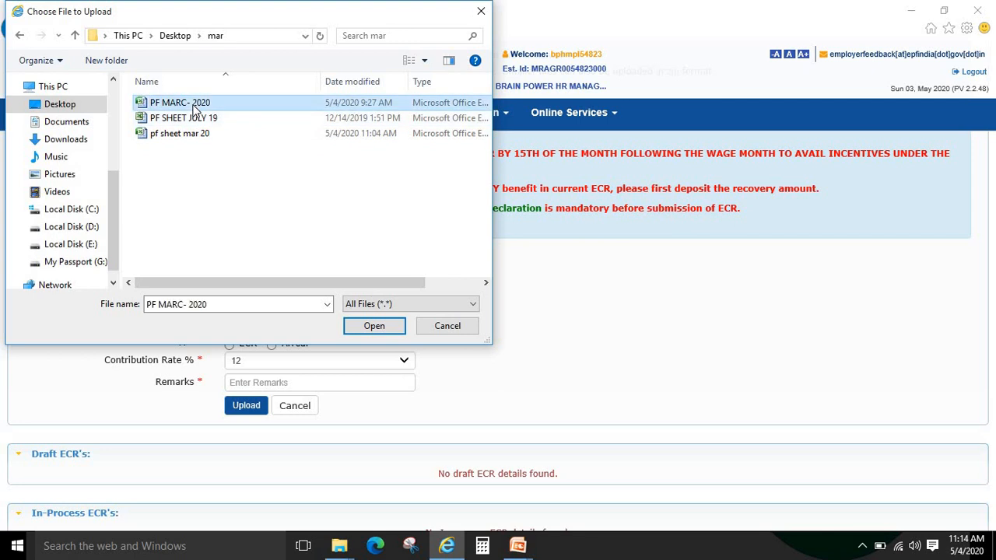
click(441, 327)
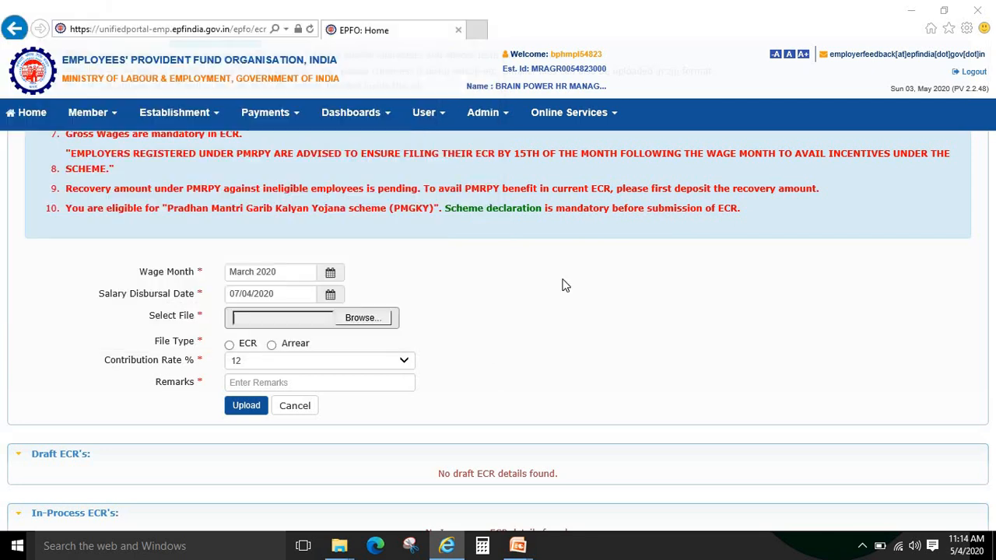
Switch to File Explorer and open the PF MARC- 2020 workbook from the Desktop's mar folder in a maximised Excel window
click(908, 12)
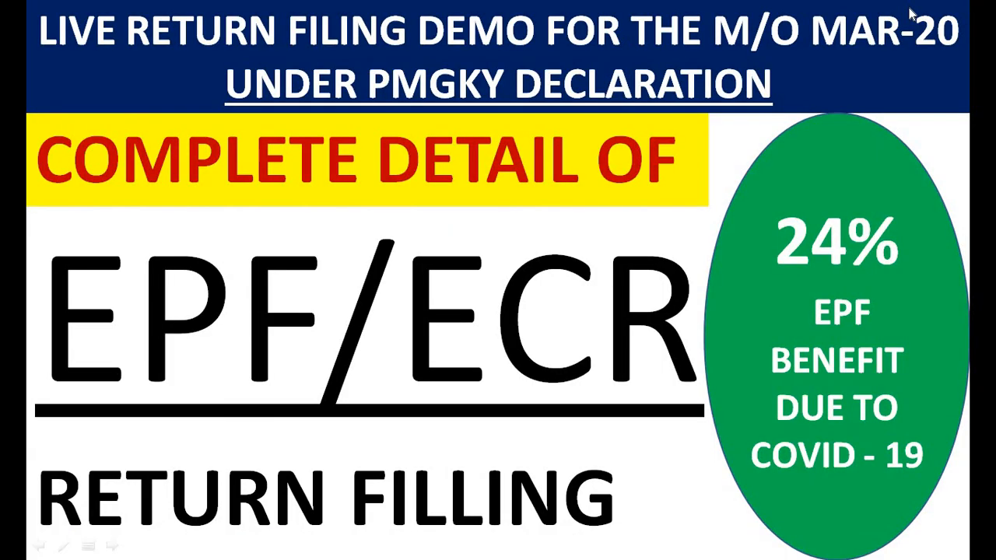
key(super)
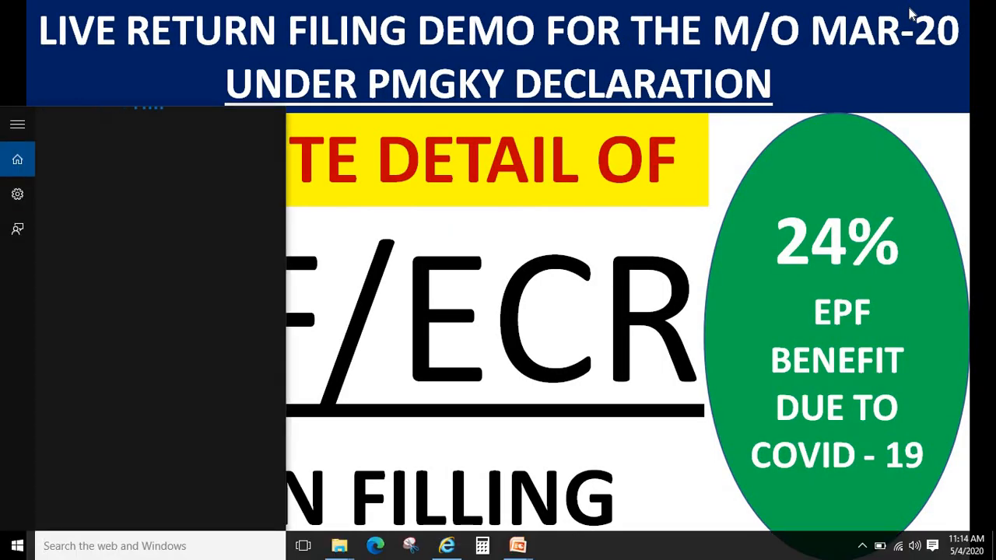
key(super+e)
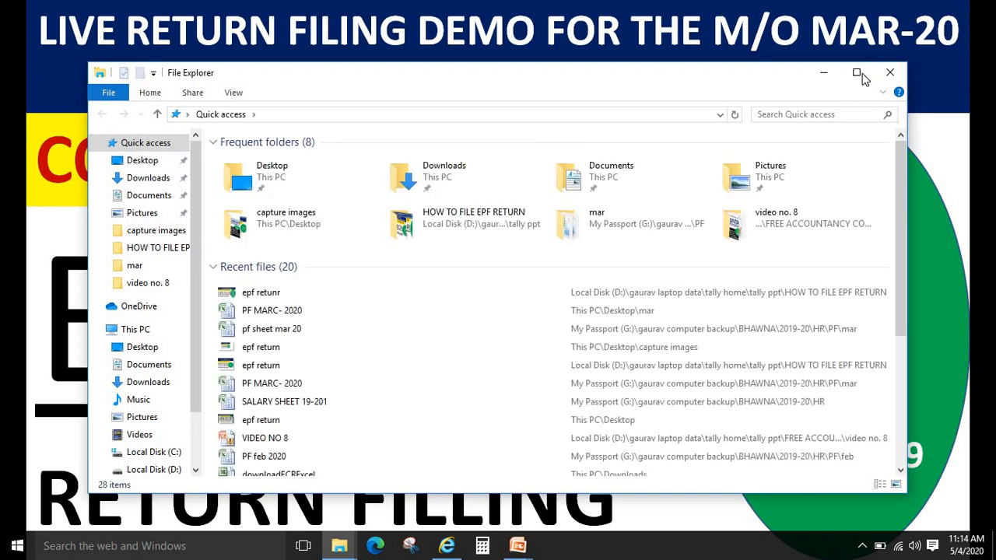
click(857, 72)
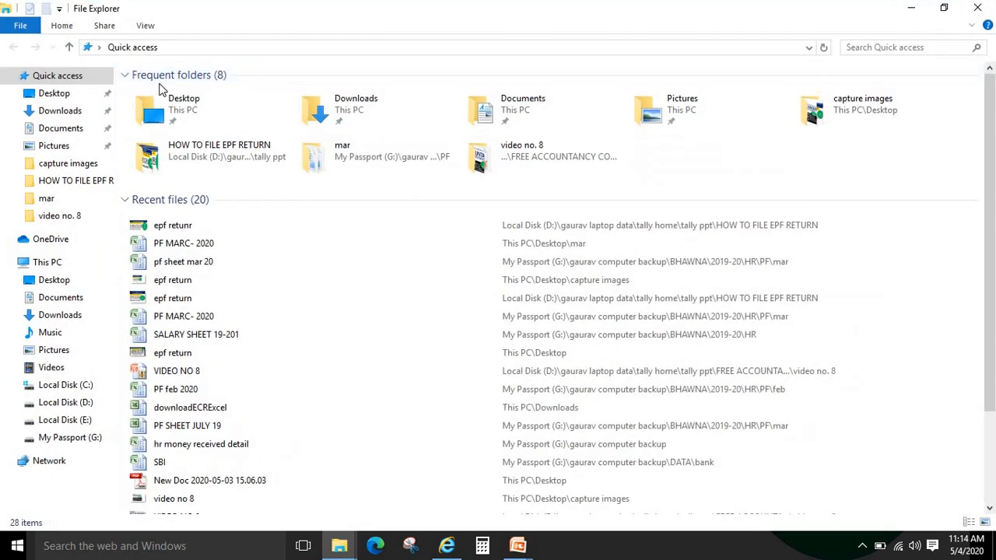
click(78, 94)
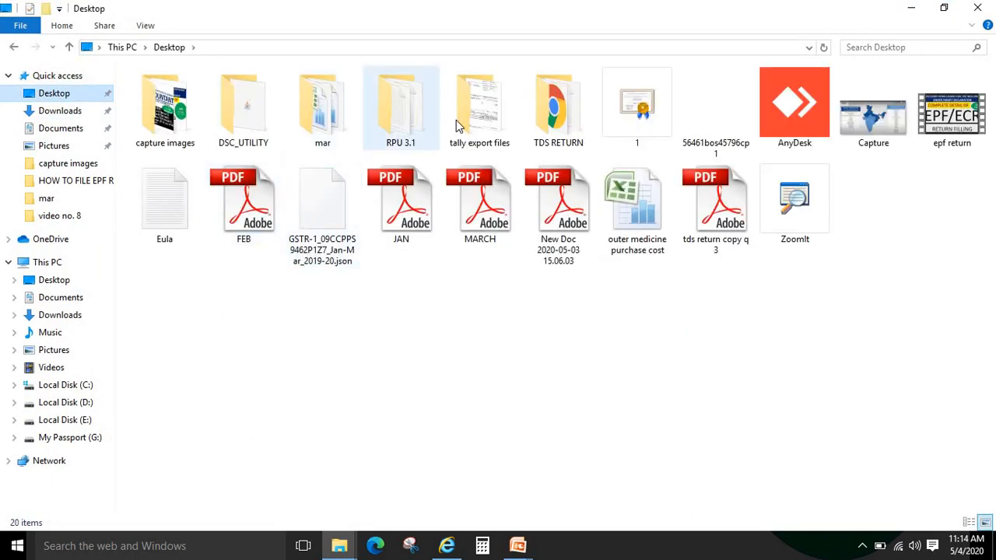
double_click(350, 104)
click(173, 98)
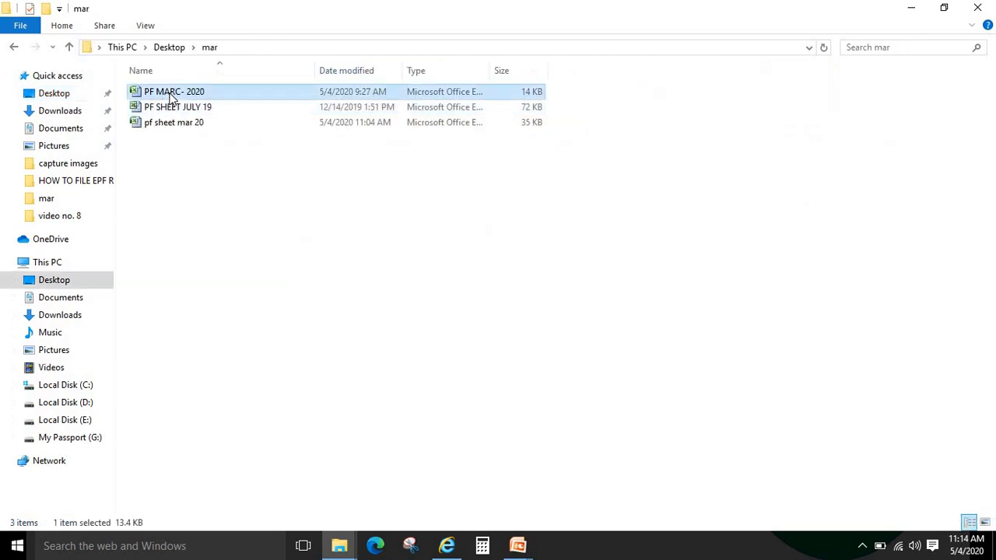
right_click(181, 98)
click(193, 105)
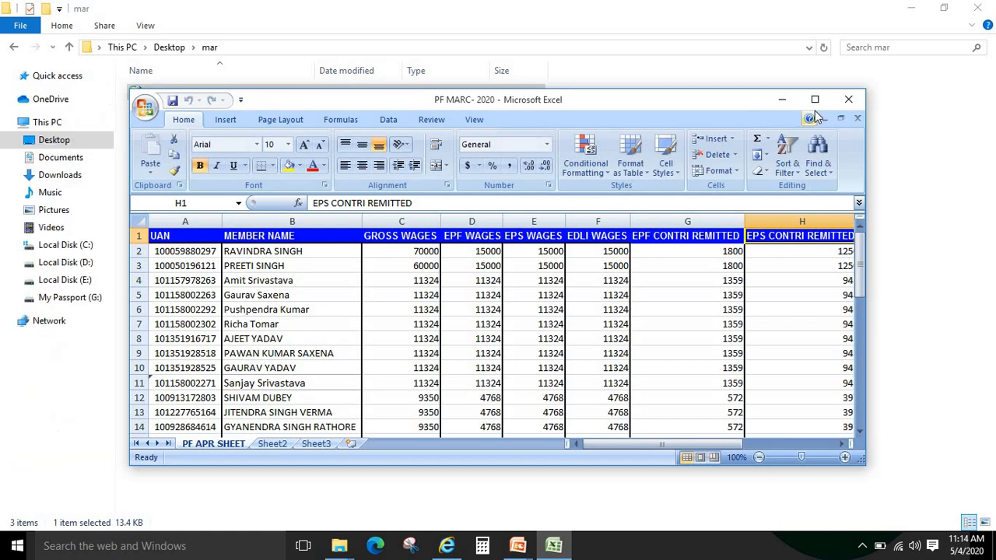
click(815, 99)
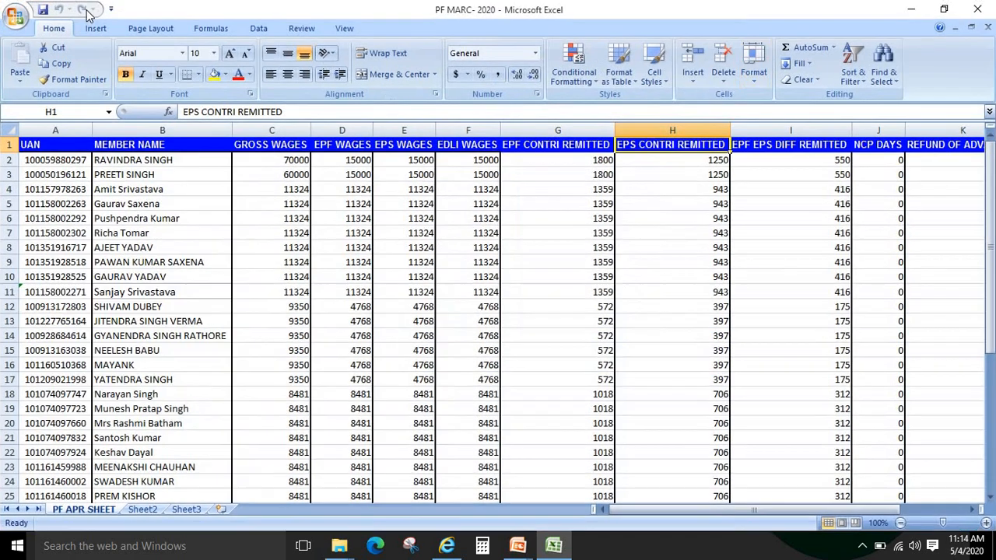
Examine the UAN, member name, gross, EPF, EPS and EDLI wage entries across row 3
click(61, 173)
click(137, 177)
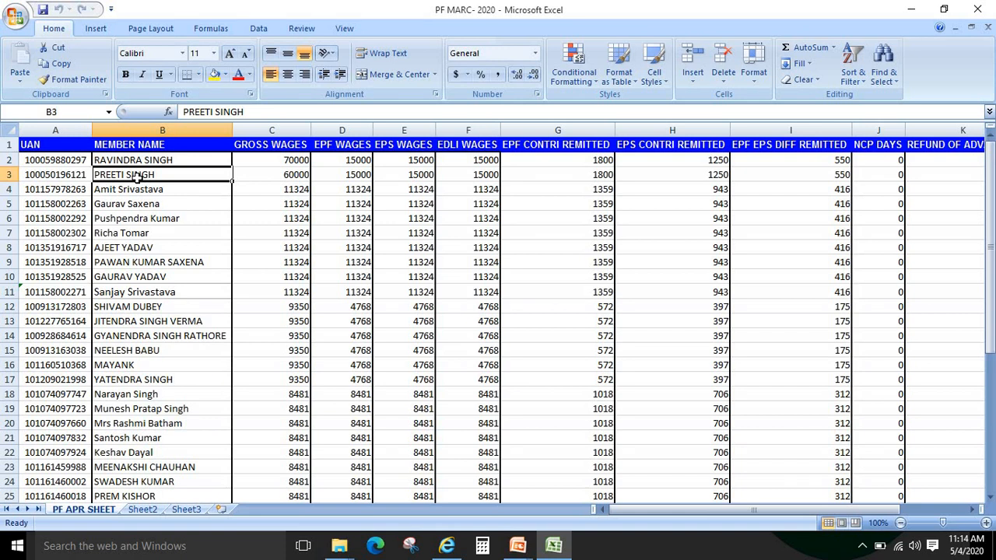
key(Right)
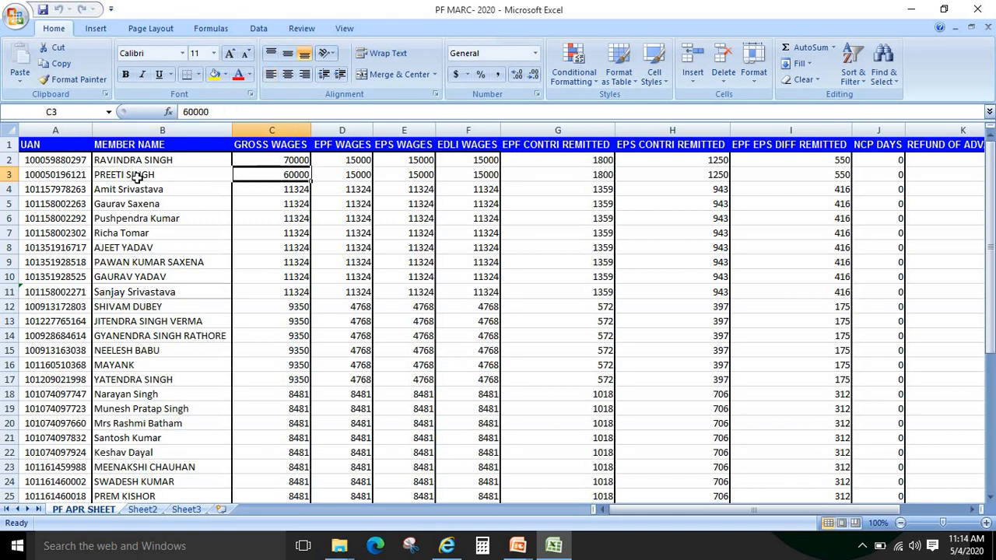
key(Right)
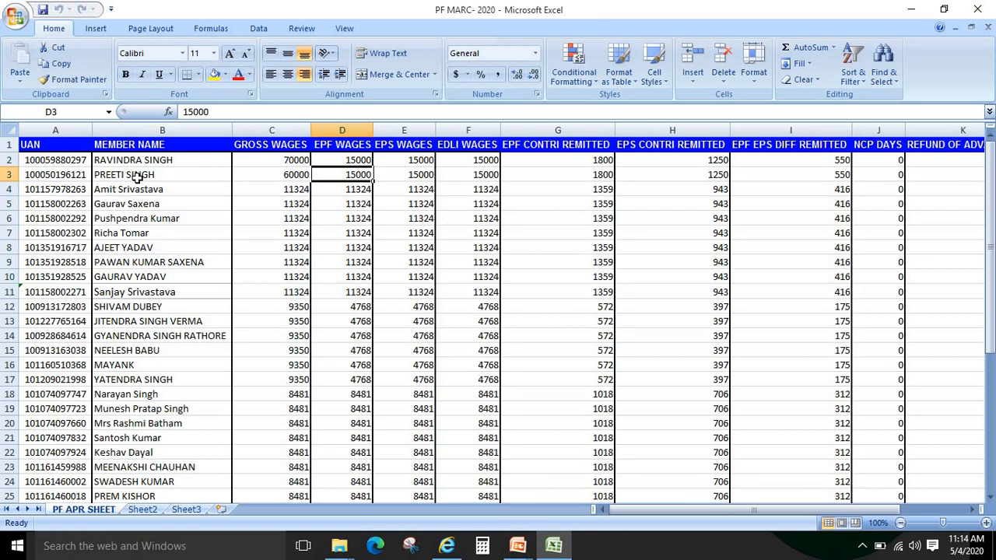
key(Right)
key(Right)
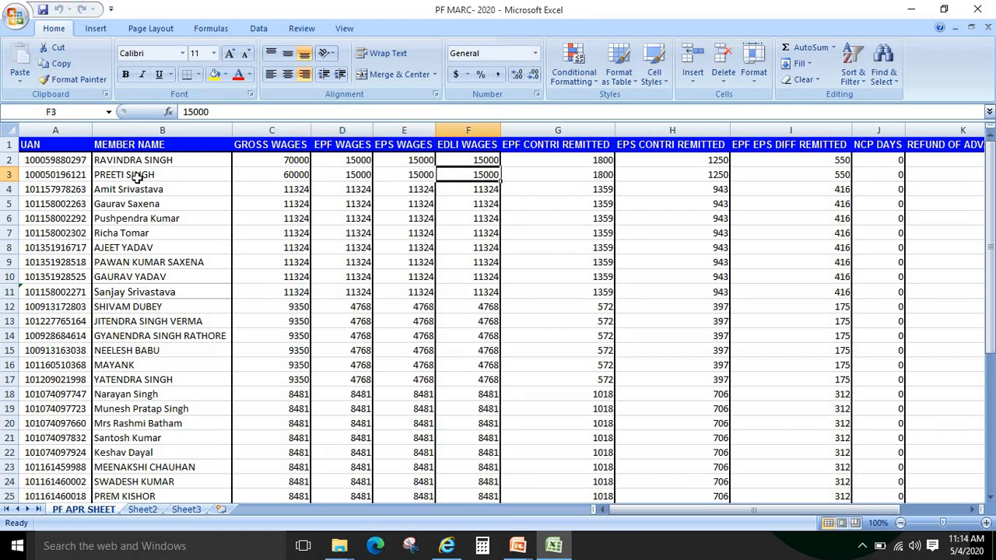
Look through the EDLI WAGES column down to the end of the member list and return to its header
key(Down)
key(Down)
key(Down)
key(Down)
key(Down)
key(Down)
key(Down)
key(Down)
key(Down)
key(Down)
key(Down)
key(Down)
key(Down)
key(Down)
key(Down)
key(Down)
key(Down)
key(Down)
key(Down)
key(Down)
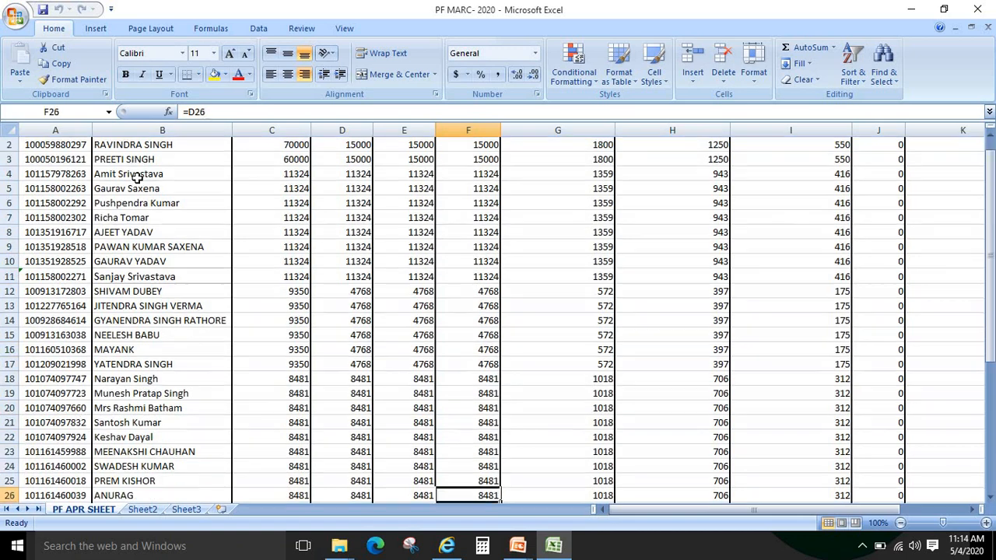
key(Down)
key(Down)
key(Down)
key(Down)
key(Up)
key(Up)
key(Up)
key(Up)
key(Up)
key(Up)
key(Up)
key(Up)
key(Up)
key(Up)
key(Up)
key(Up)
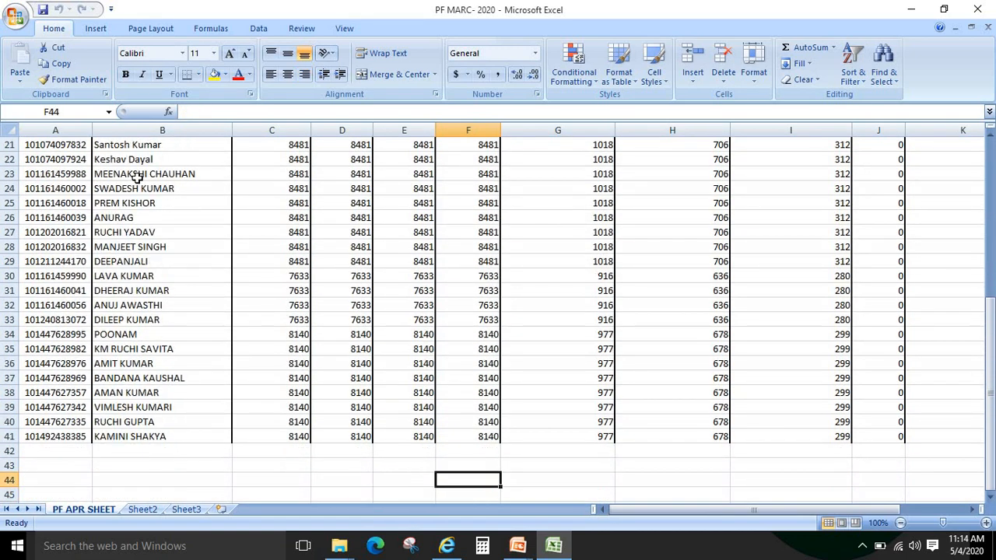
key(Up)
key(Up)
key(Up)
key(Up)
key(Up)
key(Up)
key(Up)
key(Up)
key(Up)
key(Up)
key(Up)
key(Up)
key(Up)
key(Up)
key(Up)
key(Up)
key(Up)
key(Up)
key(Up)
key(Up)
Inspect the row 2 formulas for the EPF contribution, the EPS contribution and the EPF EPS difference
key(Right)
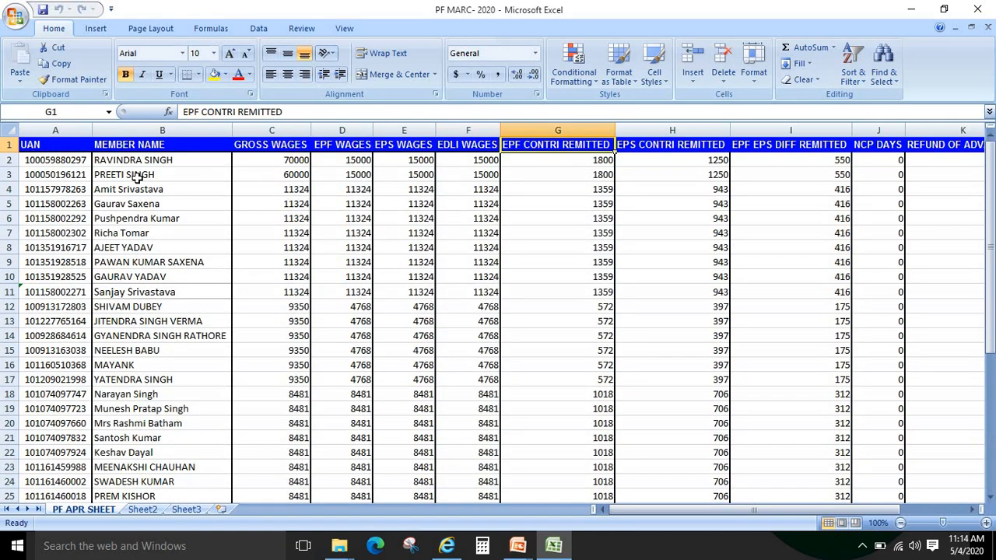
key(Down)
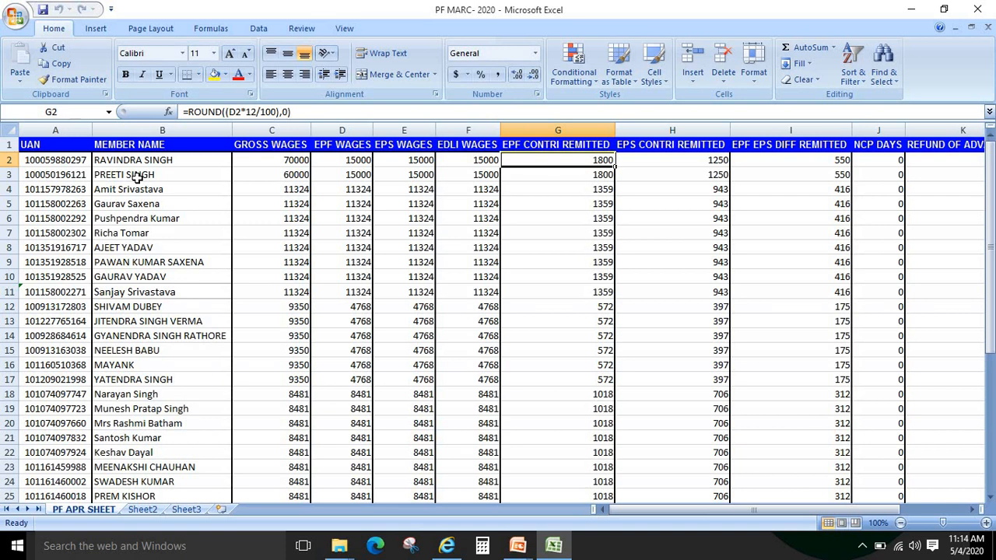
key(Right)
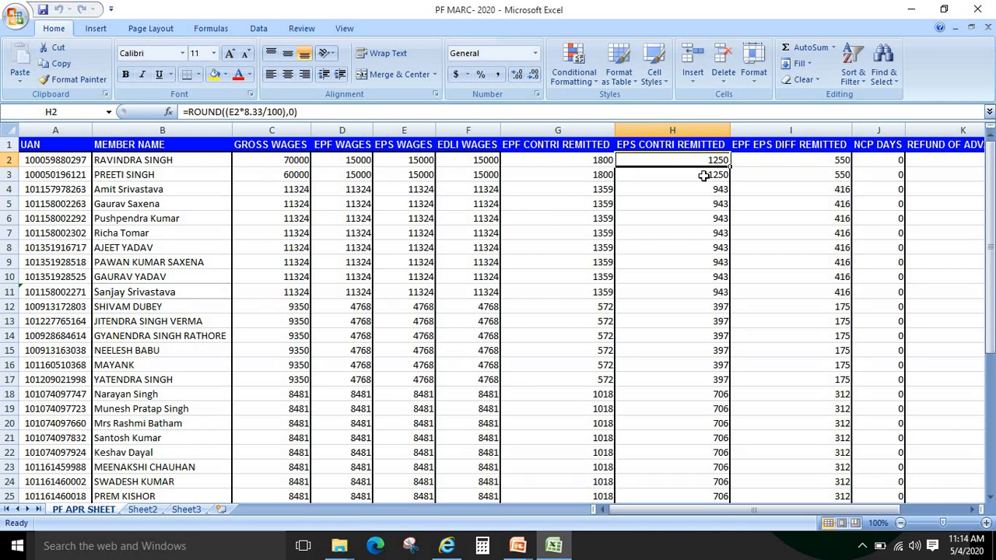
click(821, 165)
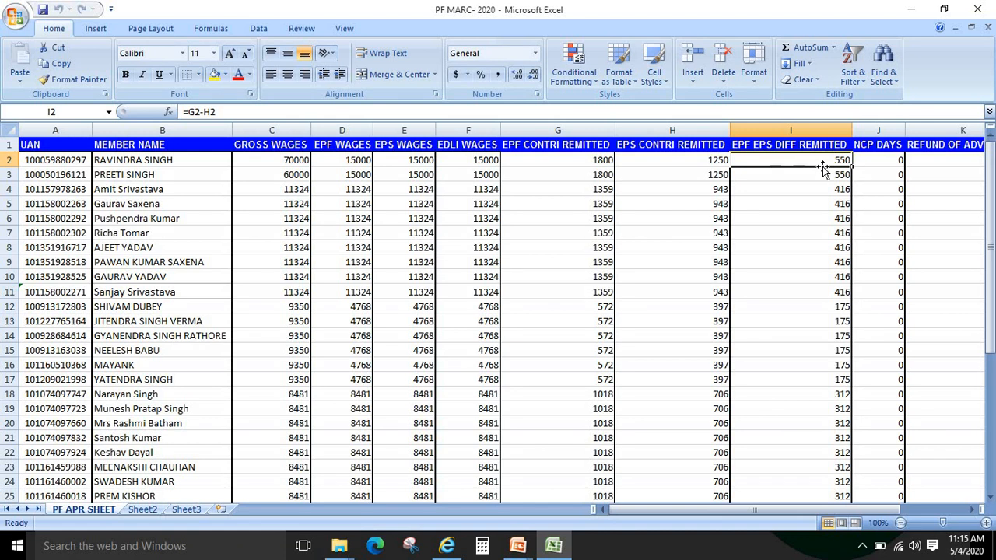
Select all members' EPF CONTRI REMITTED values from G2 to G41 to check their sum
key(Left)
key(Left)
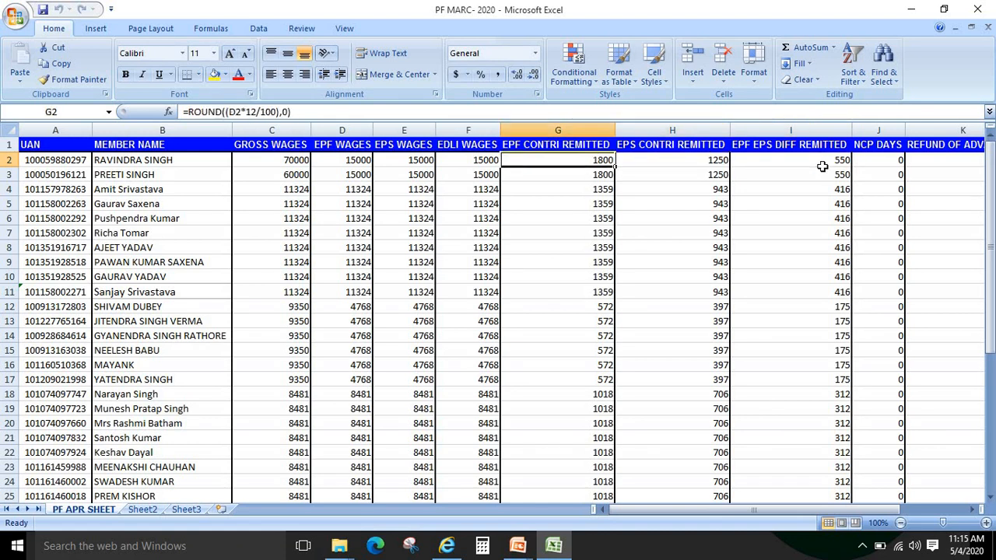
key(shift+Down)
key(shift+Down)
key(shift+Down)
key(shift+Down)
key(shift+Down)
key(shift+Down)
key(shift+Down)
key(shift+Down)
key(shift+Down)
key(shift+Down)
key(shift+Down)
key(shift+Down)
key(shift+Down)
key(shift+Down)
key(shift+Down)
key(shift+Down)
key(shift+Down)
key(shift+Down)
key(shift+Down)
key(shift+Down)
key(shift+Down)
key(shift+Down)
key(shift+Down)
key(shift+Down)
key(shift+Down)
key(shift+Down)
key(shift+Down)
key(shift+Down)
key(shift+Down)
key(shift+Down)
key(shift+Down)
key(shift+Down)
key(shift+Down)
key(shift+Down)
key(shift+Down)
key(shift+Down)
key(shift+Down)
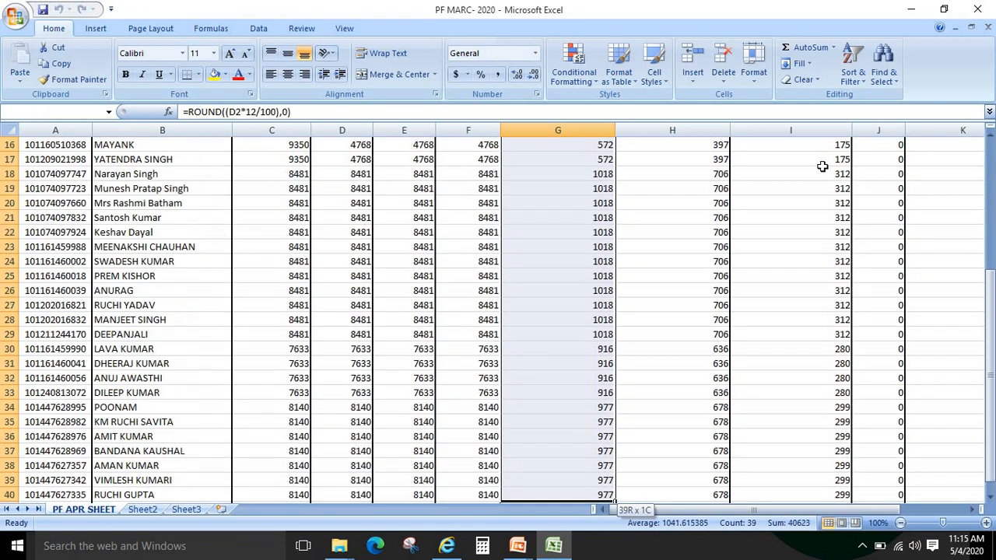
key(shift+Up)
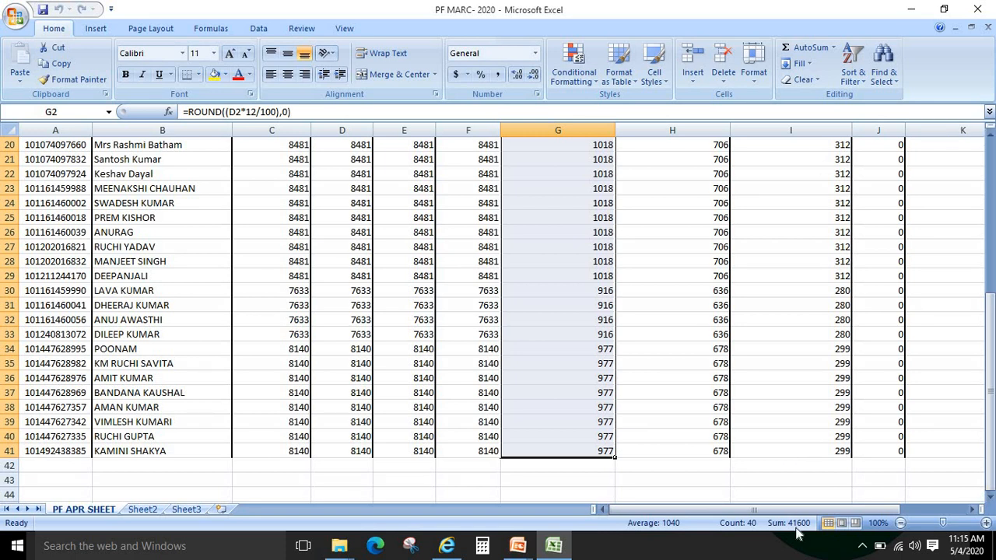
Select all members' EPS CONTRI REMITTED and EPF EPS DIFF REMITTED values from H2 to I41 to check their combined sum
click(666, 197)
key(Up)
key(Up)
key(Up)
key(Up)
key(Up)
key(Up)
key(Up)
key(Up)
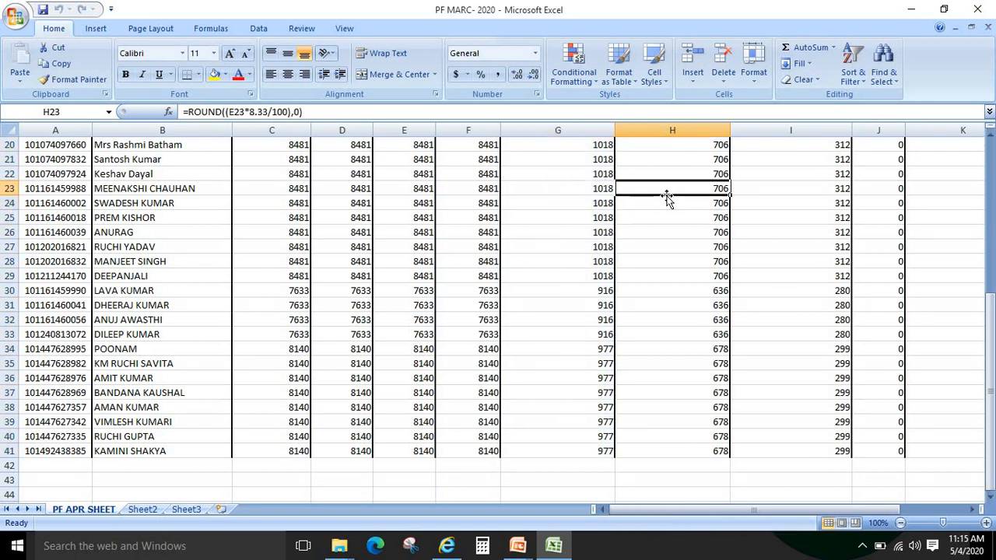
key(Up)
key(Up)
key(Up)
key(Up)
key(Up)
key(Up)
key(Up)
key(Up)
key(Up)
key(Up)
key(Up)
key(Up)
key(Up)
key(Up)
key(Up)
key(Down)
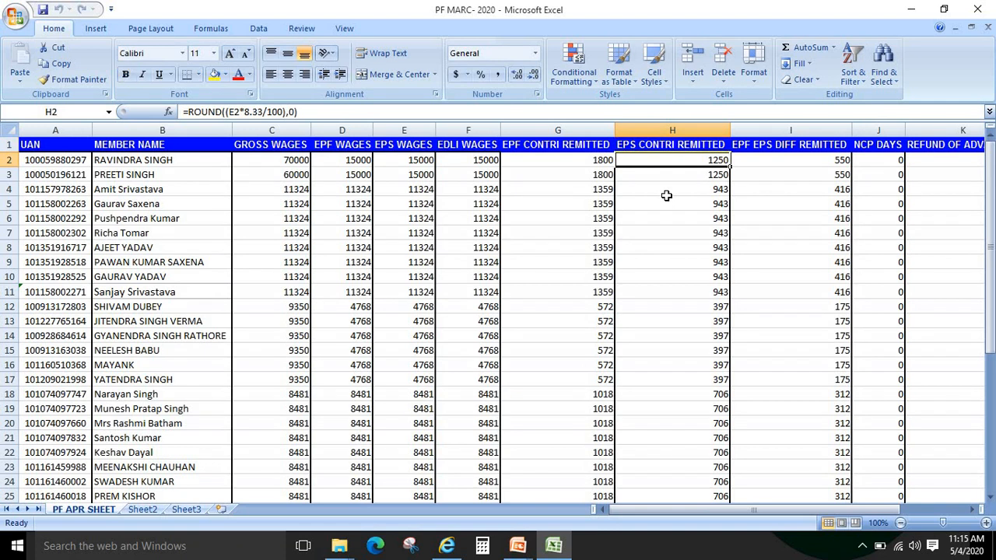
key(shift+Right)
key(shift+Down)
key(shift+Down)
key(shift+Down)
key(shift+Down)
key(shift+Down)
key(shift+Down)
key(shift+Down)
key(shift+Down)
key(shift+Down)
key(shift+Down)
key(shift+Down)
key(shift+Down)
key(shift+Down)
key(shift+Down)
key(shift+Down)
key(shift+Down)
key(shift+Down)
key(shift+Down)
key(shift+Down)
key(shift+Down)
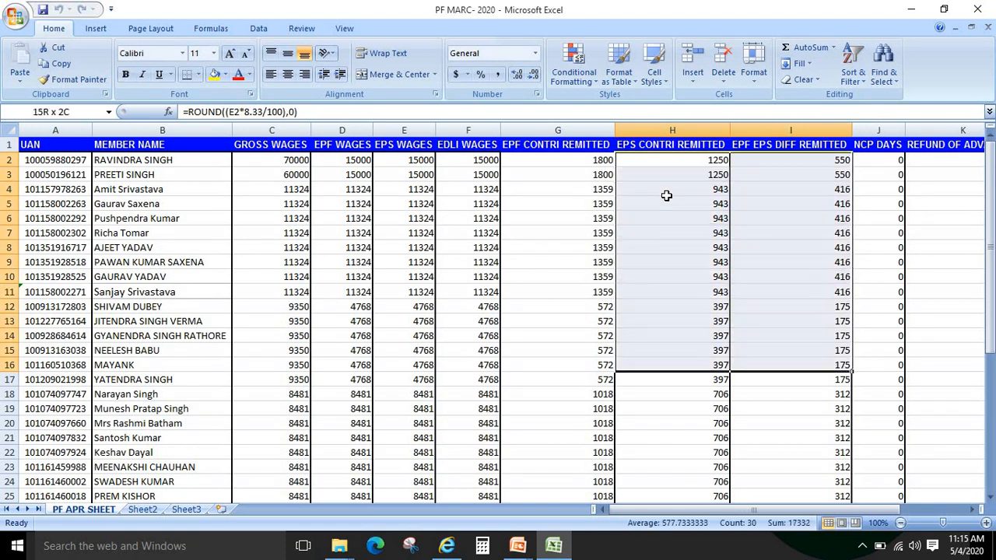
key(shift+Down)
key(shift+Down)
key(shift+Down)
key(shift+Down)
key(shift+Down)
key(shift+Down)
key(shift+Down)
key(shift+Down)
key(shift+Down)
key(shift+Down)
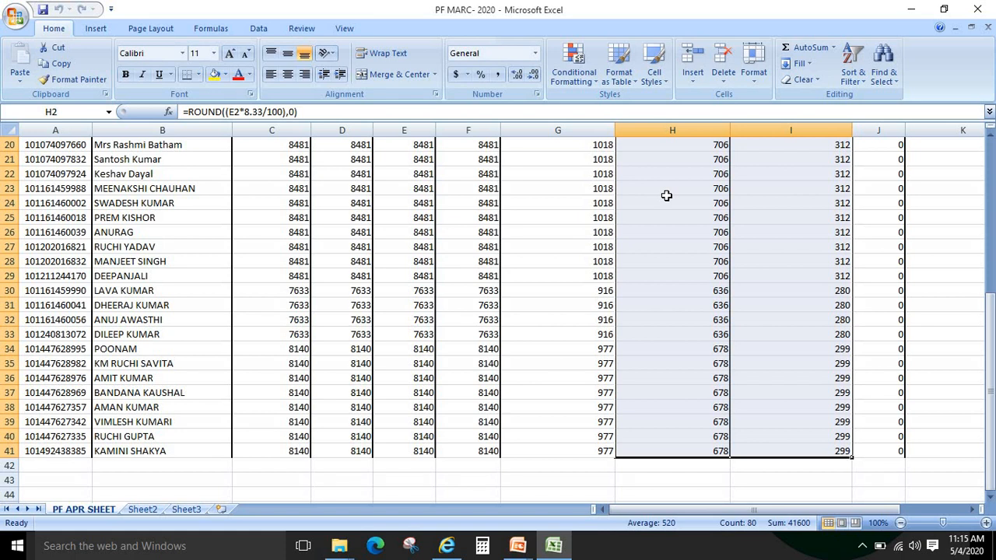
Look through the EPS CONTRI REMITTED column down past the last member and return to its header
key(Up)
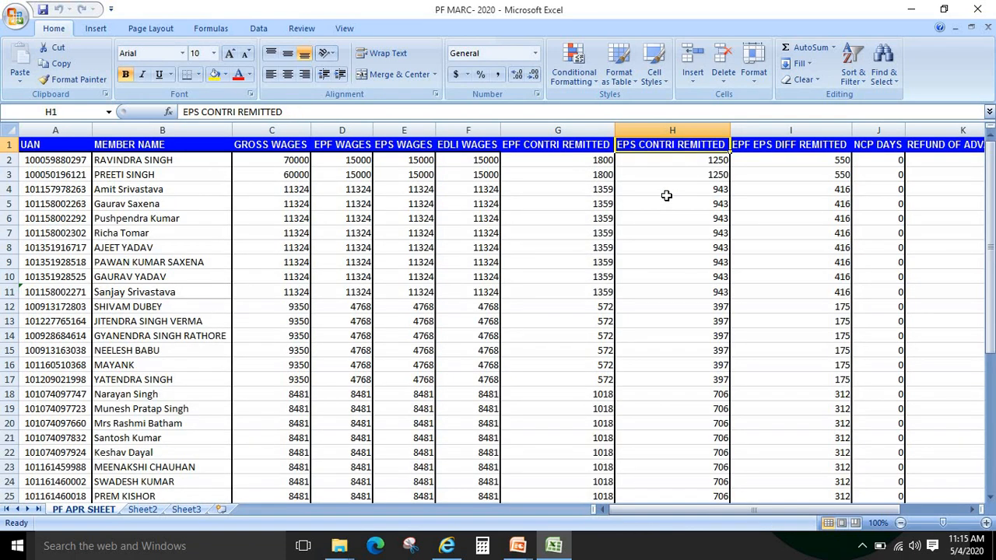
key(Down)
key(Down)
key(Down)
key(Down)
key(Down)
key(Down)
key(Down)
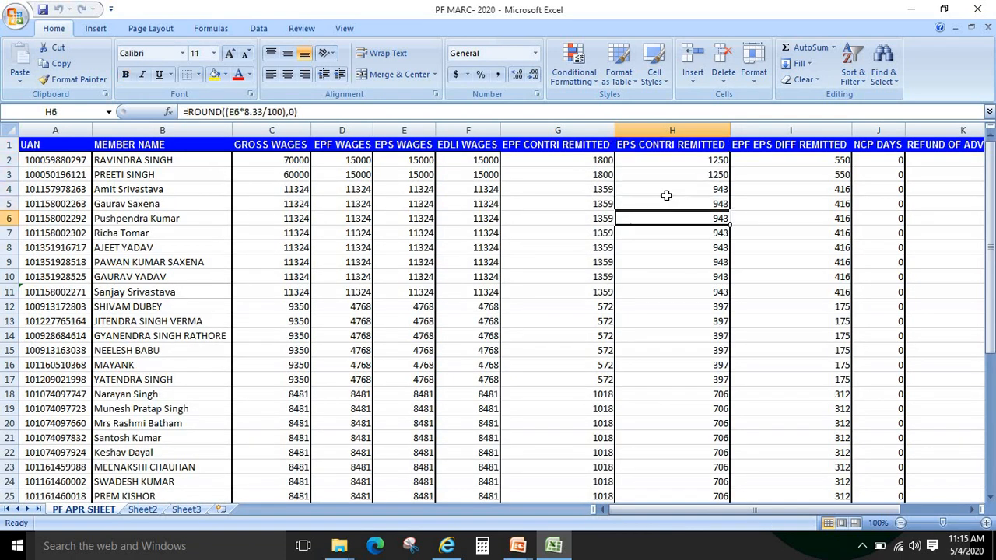
key(Down)
key(Down)
key(Down)
key(Down)
key(Down)
key(Down)
key(Down)
key(Down)
key(Down)
key(Down)
key(Down)
key(Down)
key(Down)
key(Down)
key(Down)
key(Down)
key(Down)
key(Down)
key(Down)
key(Down)
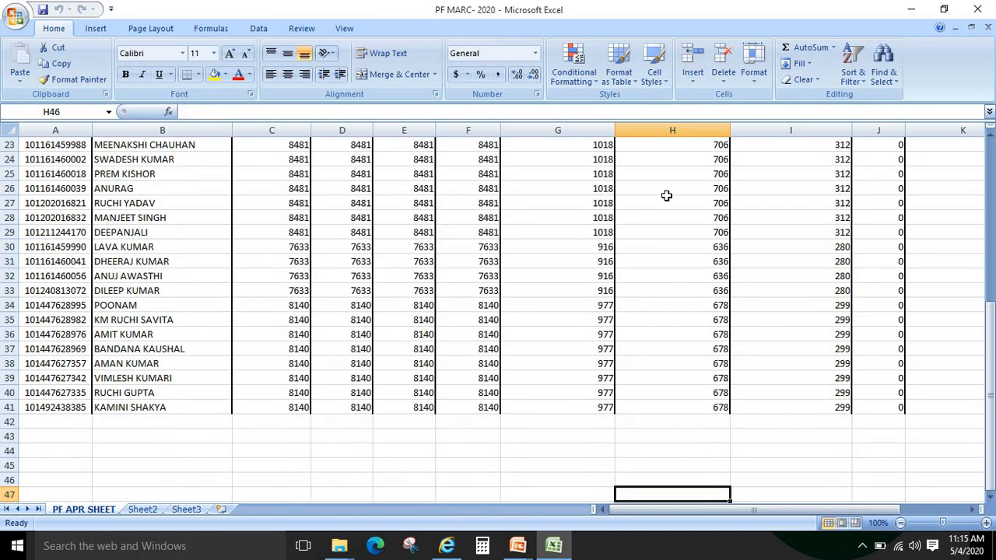
key(Up)
key(Up)
key(Up)
key(Up)
key(Up)
key(Up)
key(Up)
key(Up)
key(Up)
key(Up)
key(Up)
key(Up)
key(Up)
key(Up)
key(Up)
key(Up)
key(Up)
key(Up)
key(Up)
key(Up)
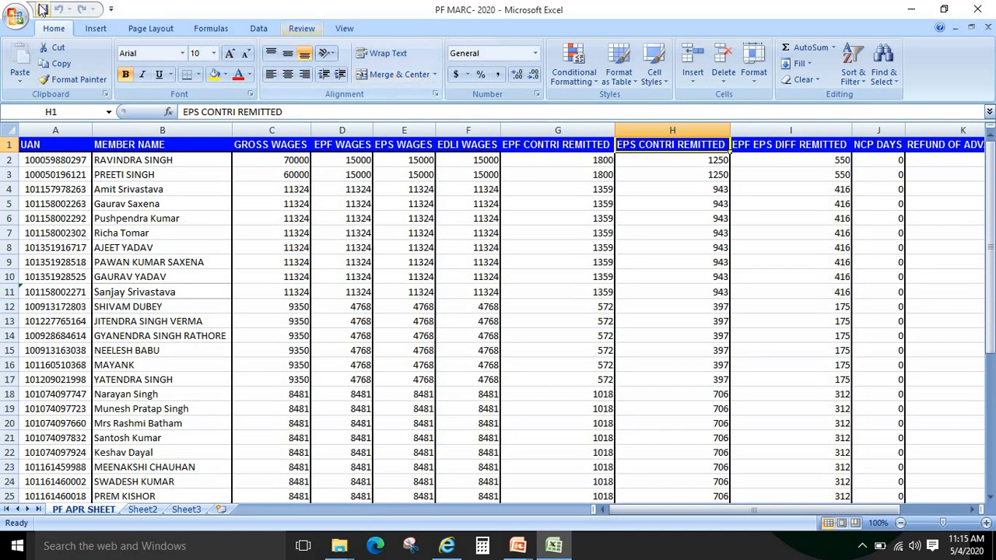
Save the active sheet as CSV (Comma delimited) file PF MARC- 2020 in the Desktop mar folder, and close the workbook without saving again
click(10, 25)
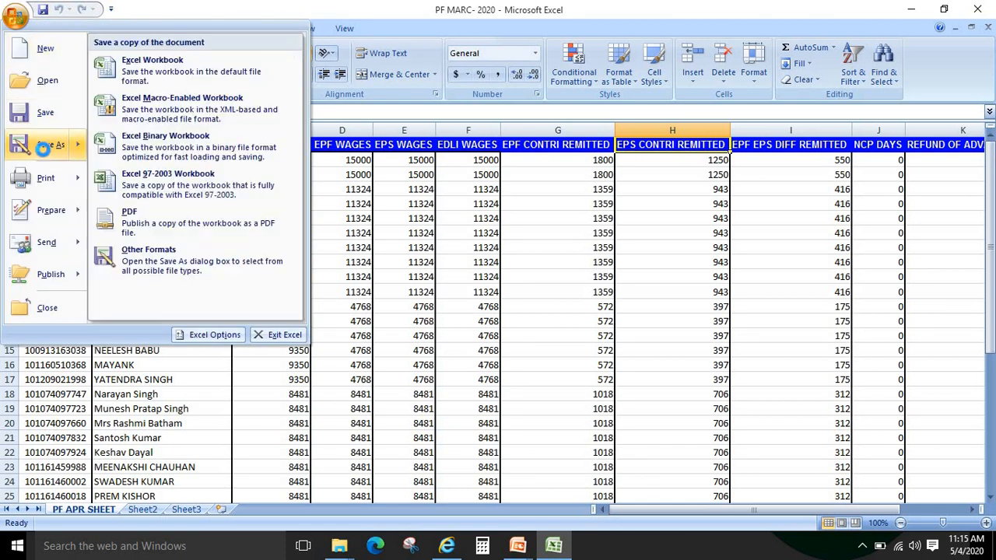
click(44, 147)
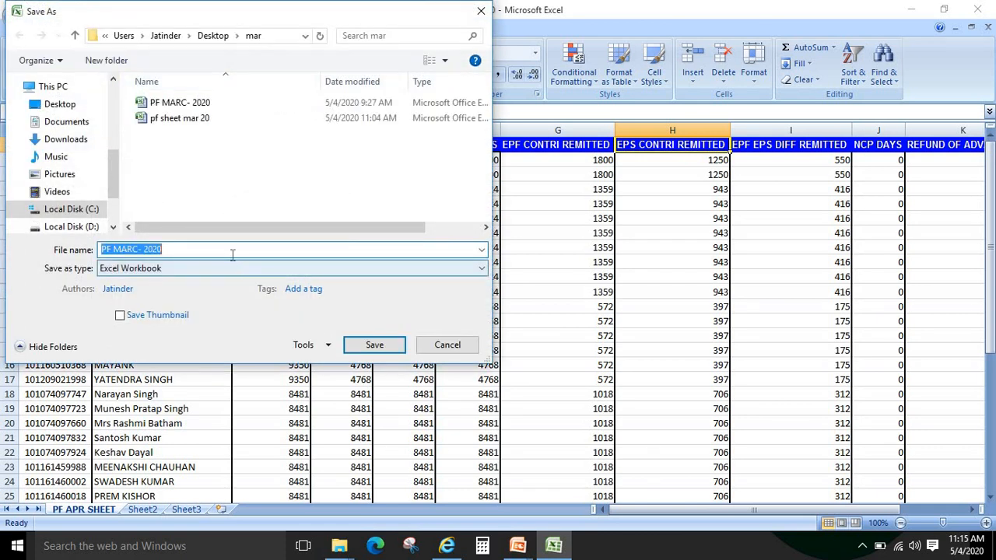
click(76, 104)
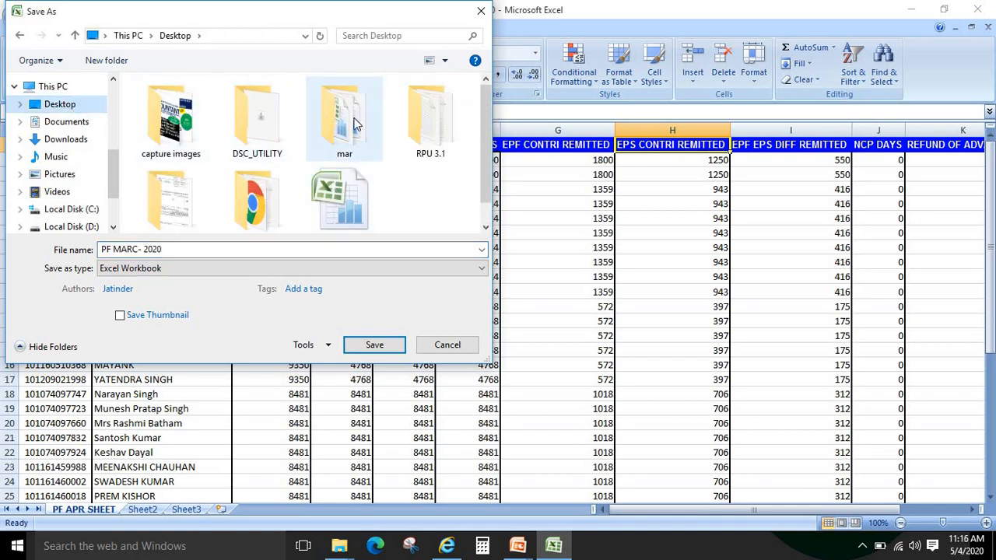
double_click(346, 139)
click(223, 271)
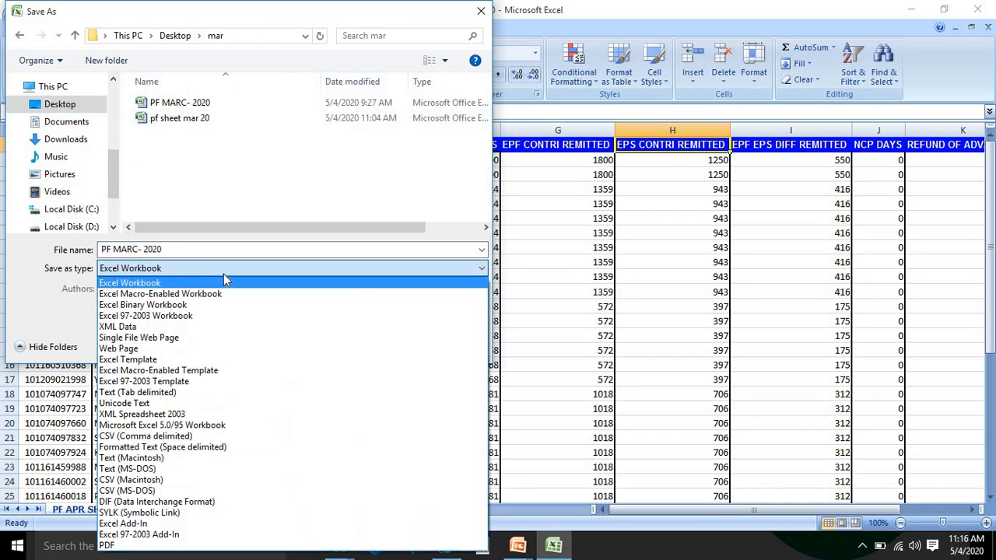
click(156, 437)
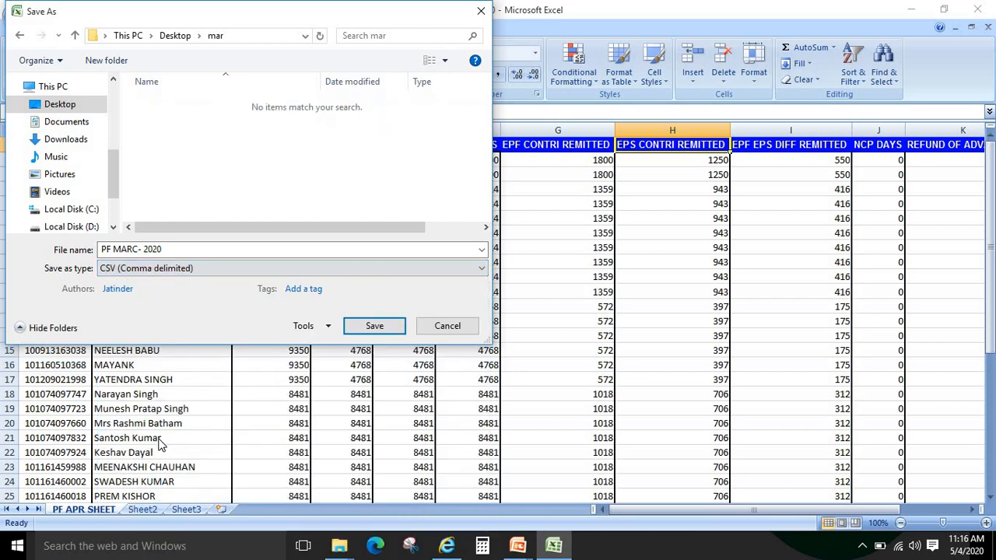
click(383, 324)
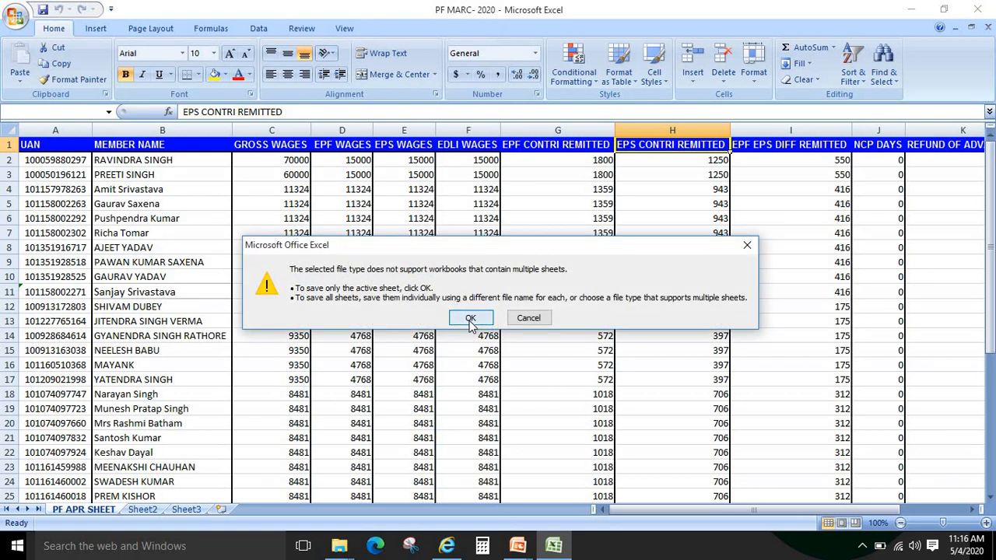
click(470, 321)
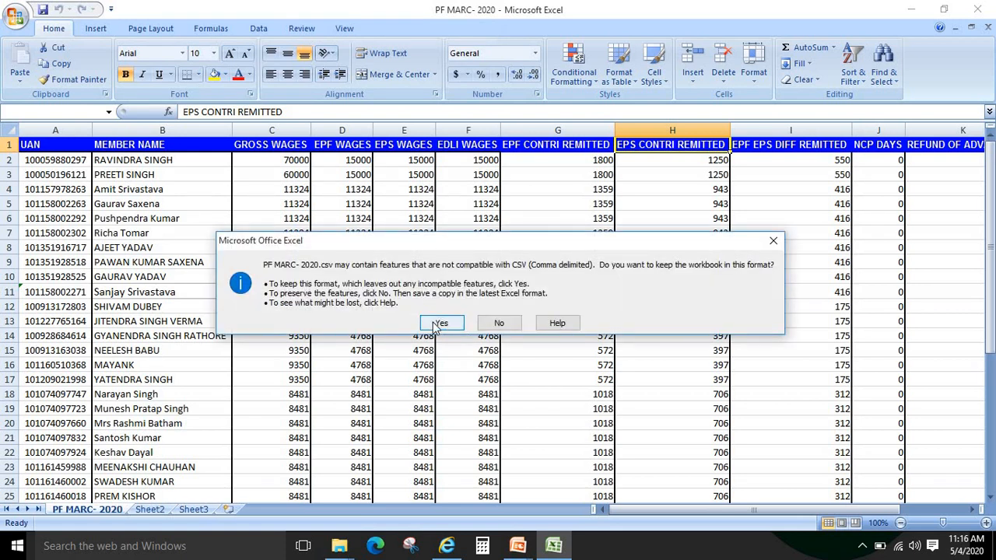
click(440, 323)
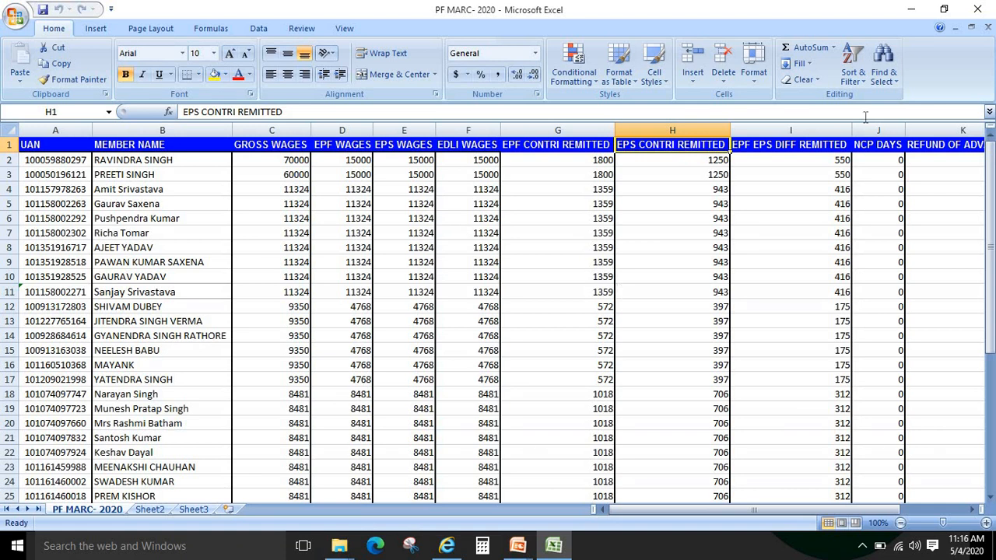
click(977, 10)
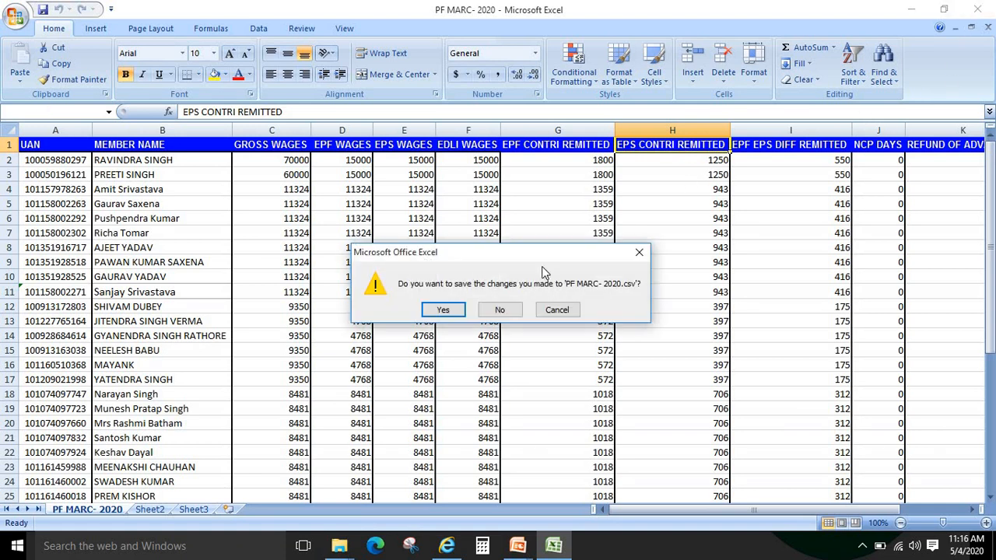
click(500, 310)
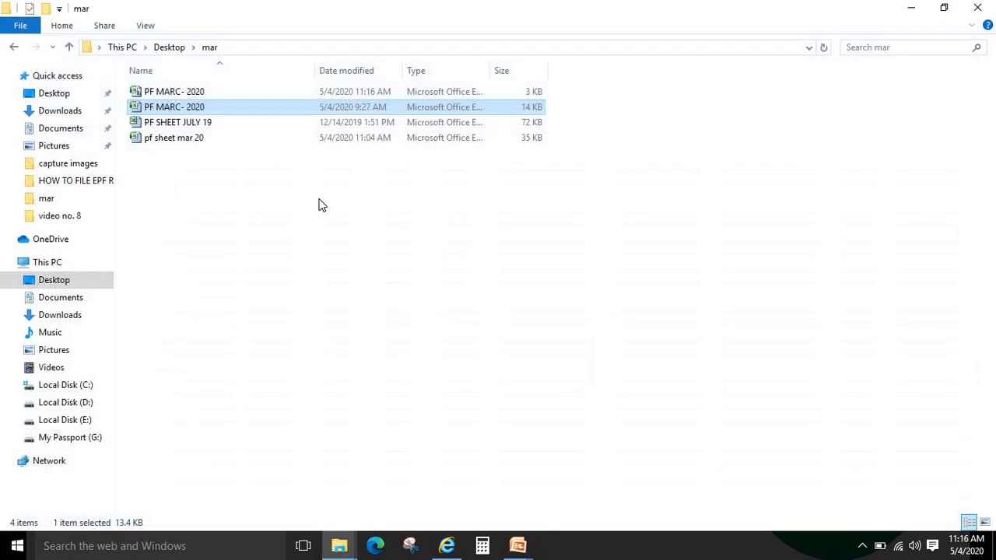
Open the PF MARC- 2020 CSV file in a maximized Notepad window and delete its column header line
click(195, 97)
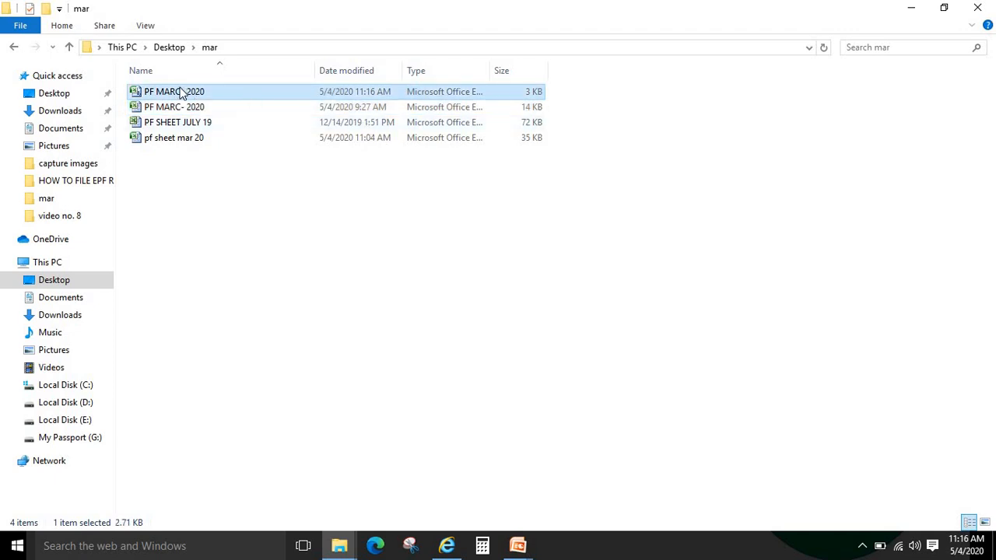
right_click(181, 93)
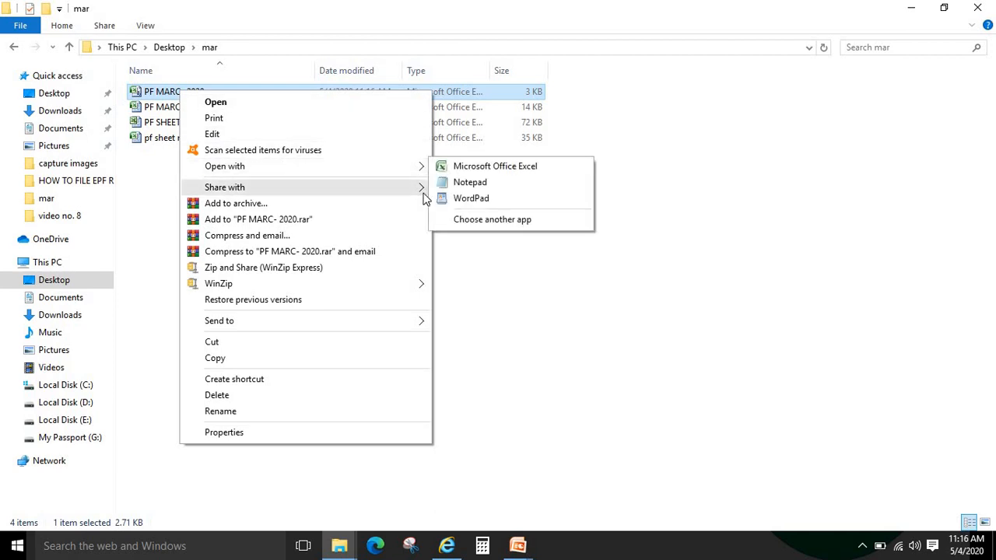
mouse_move(421, 173)
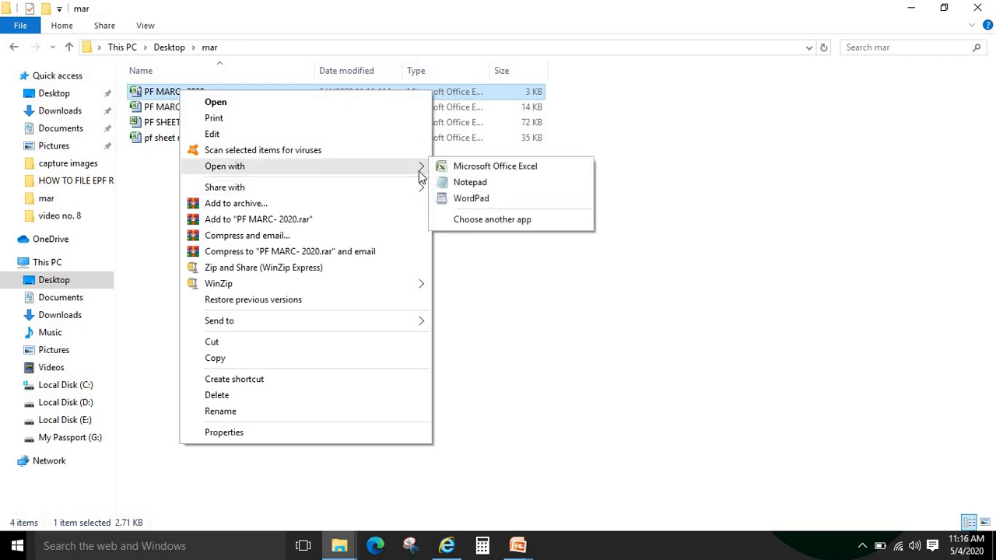
click(474, 188)
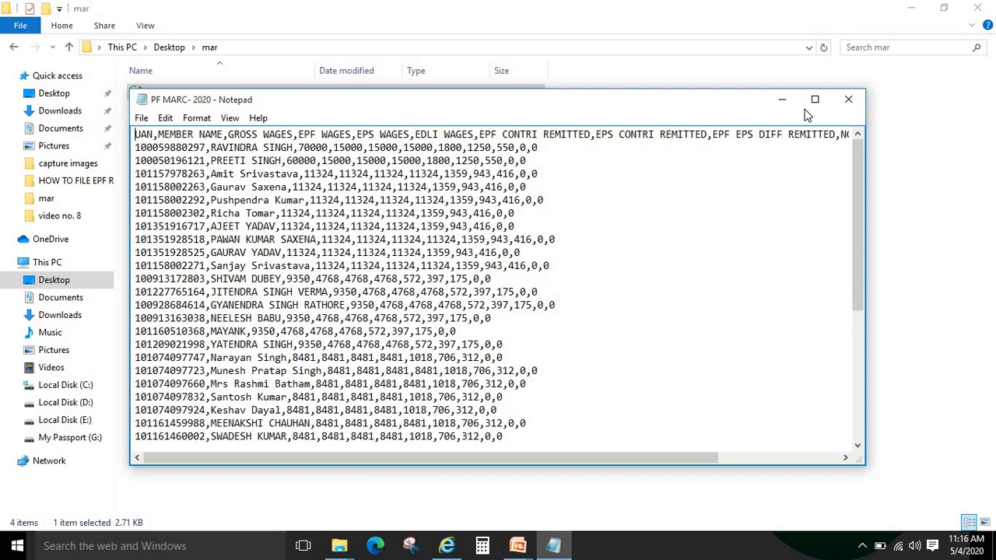
click(814, 100)
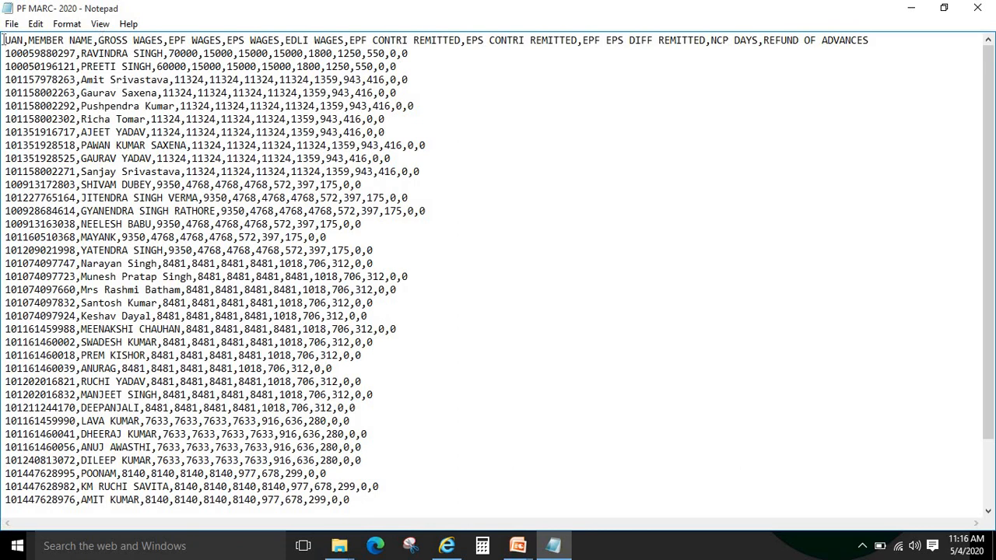
drag(5, 39, 6, 53)
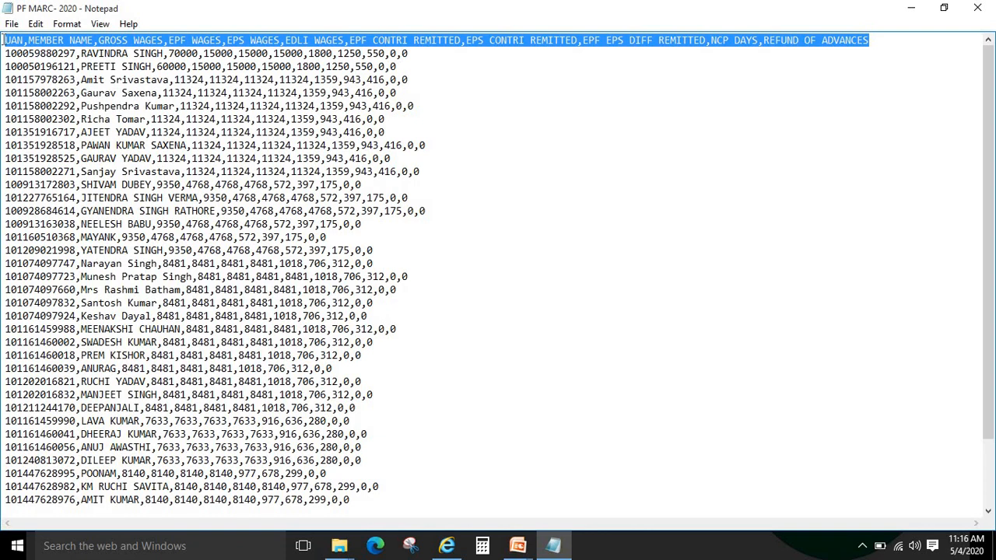
key(Delete)
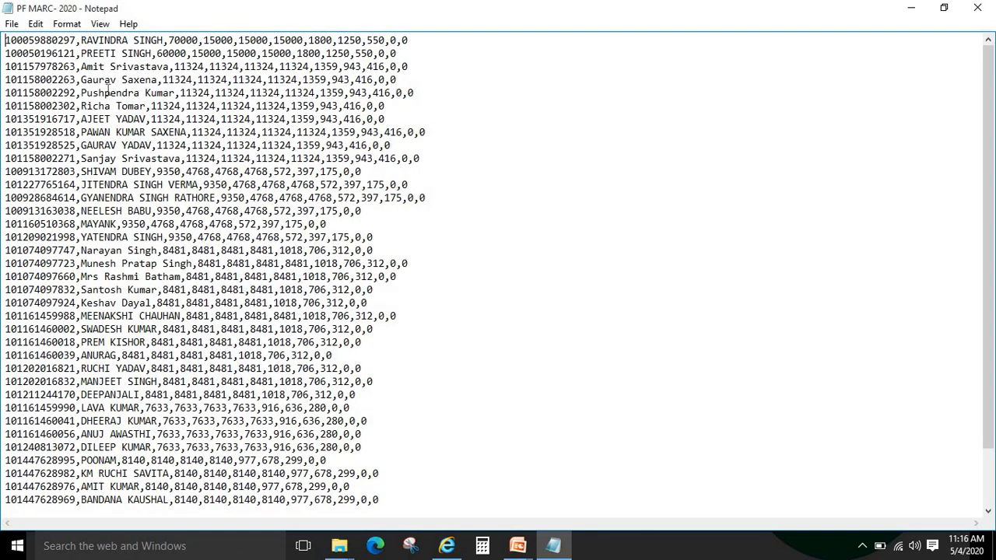
Replace every comma in the file with the separator #~#
click(36, 24)
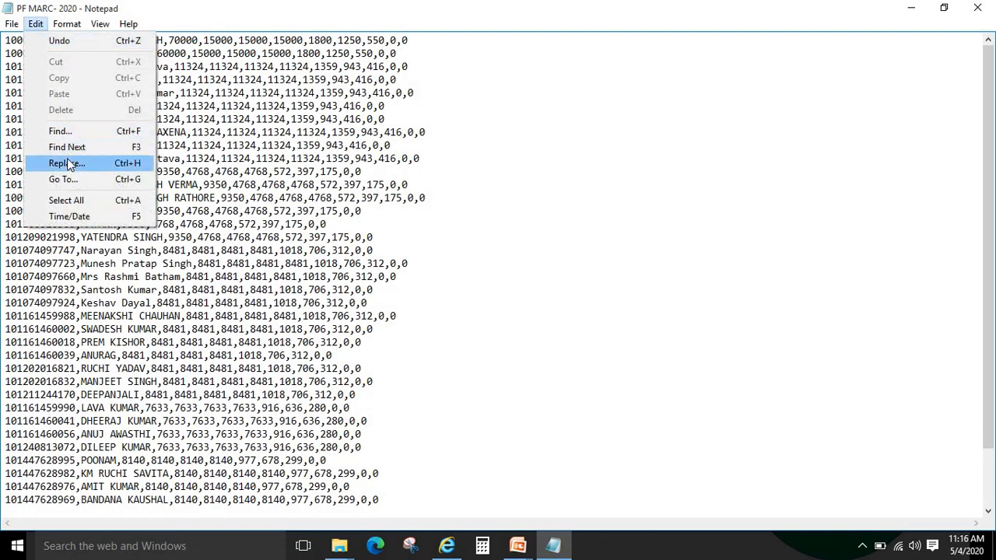
click(67, 163)
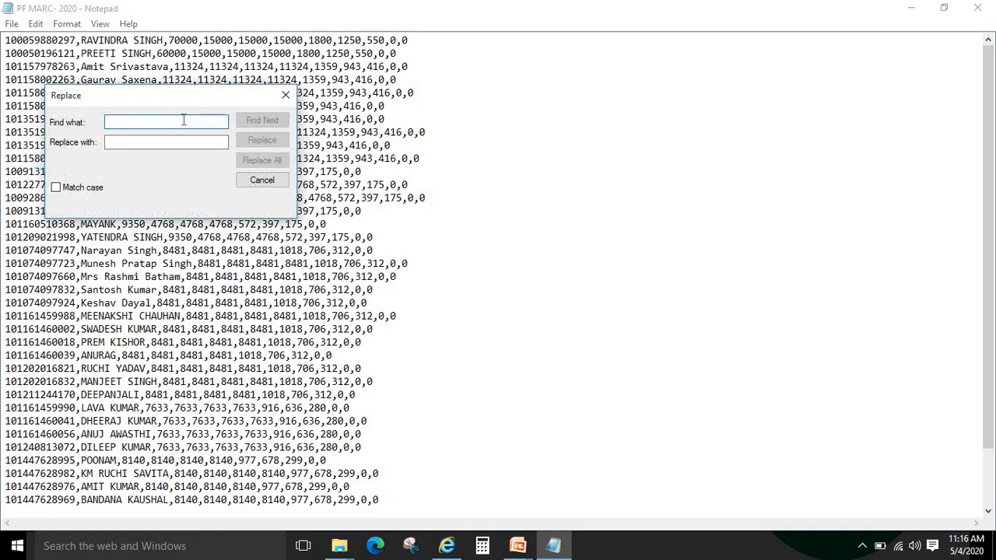
text(,)
click(129, 146)
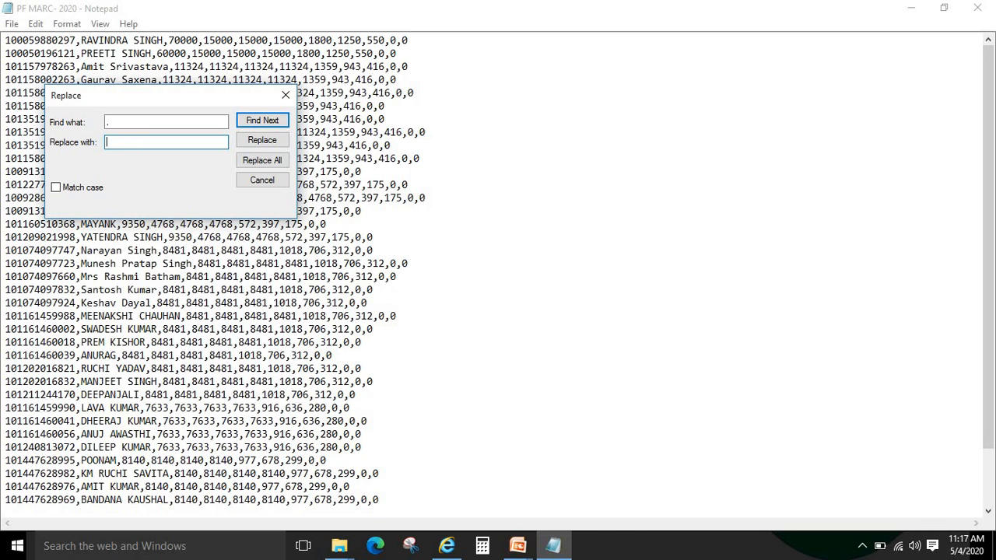
text(#~#)
click(263, 161)
click(263, 162)
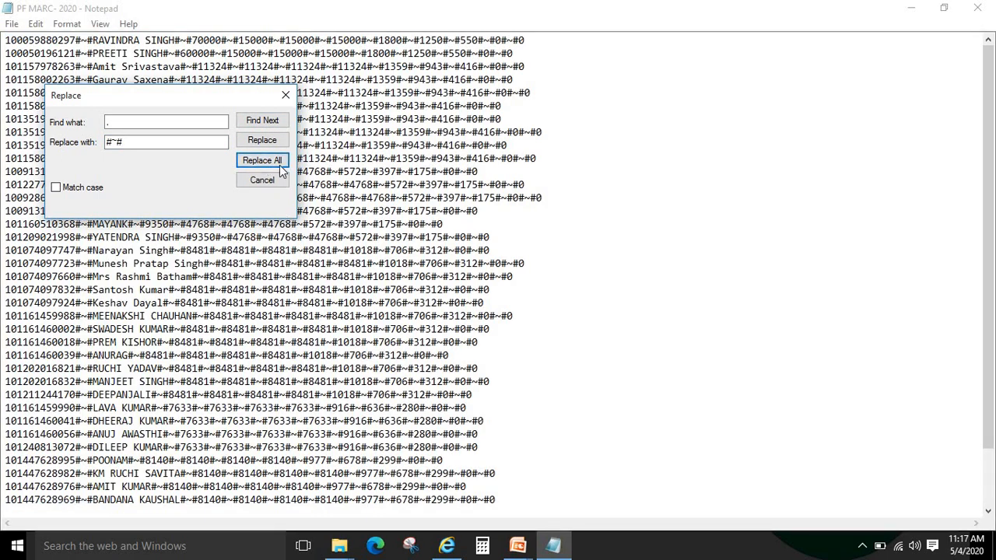
click(285, 95)
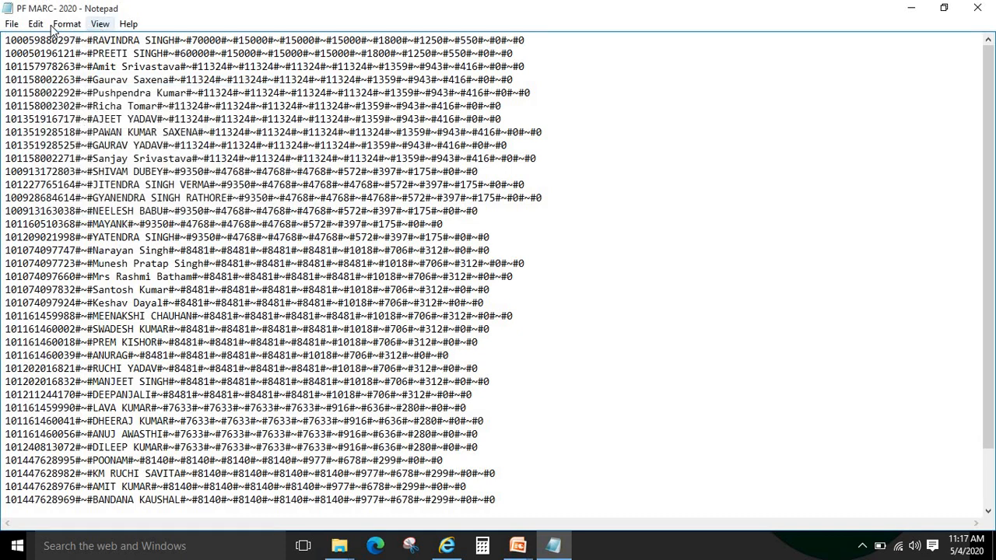
Save the file as text document PF MARC- 2020 TXT in the Desktop mar folder
click(35, 24)
click(11, 24)
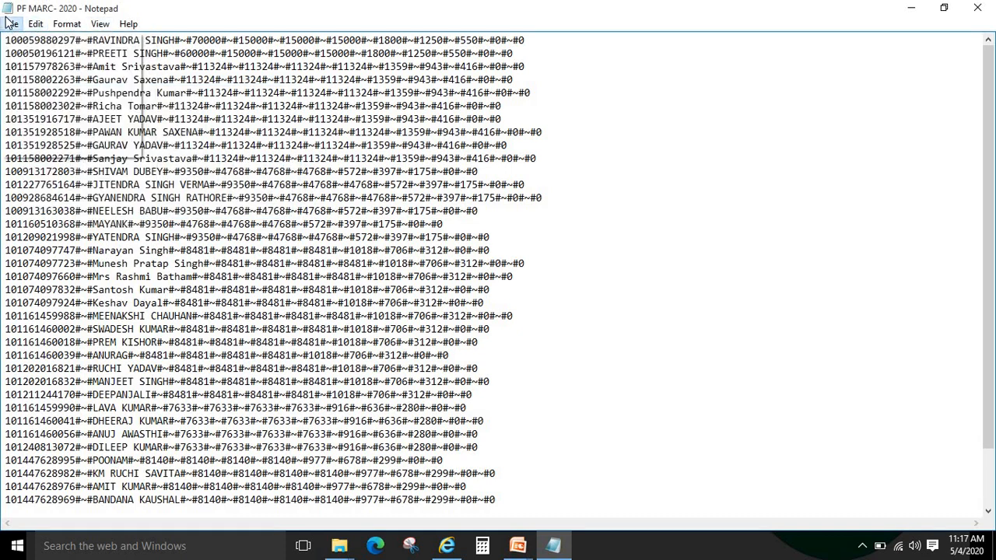
click(33, 91)
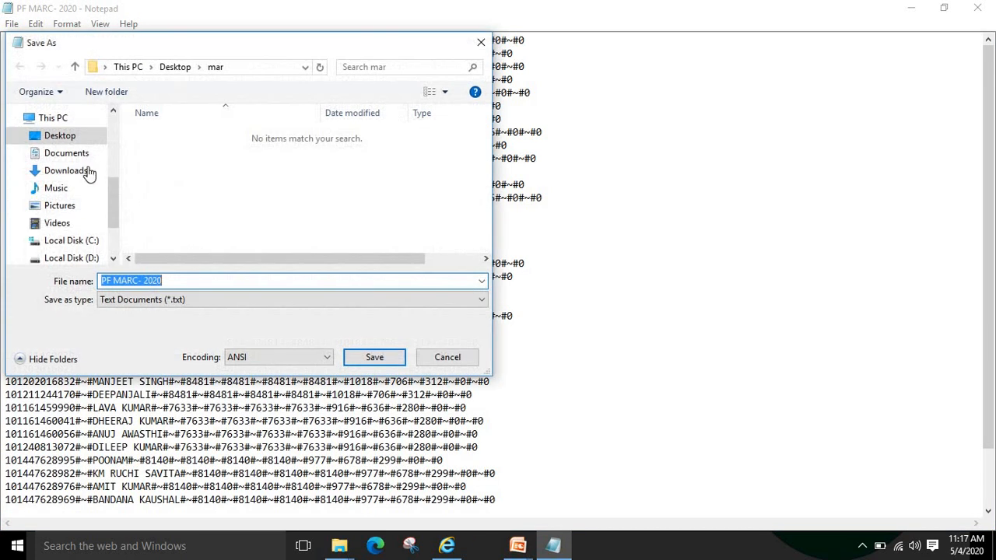
click(195, 284)
text(T)
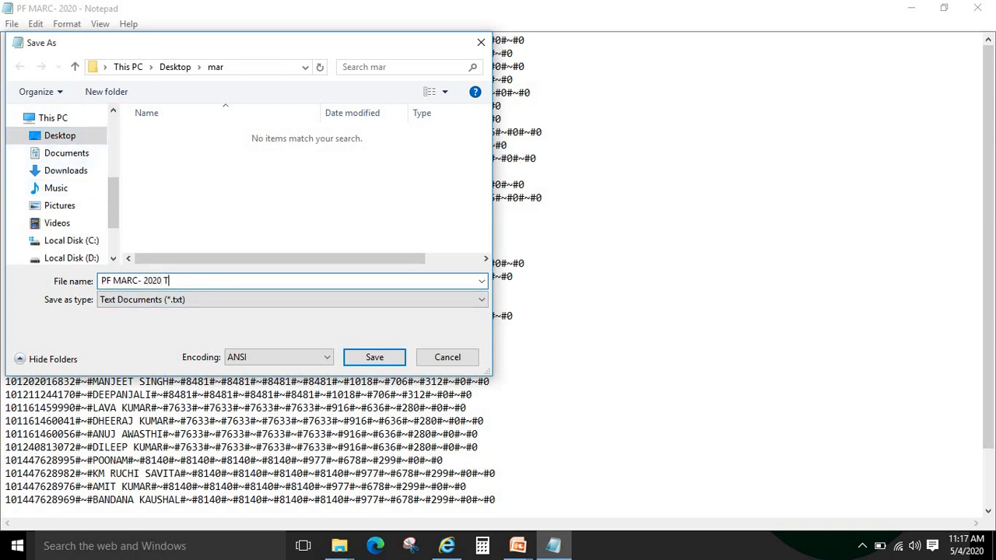
text(XT)
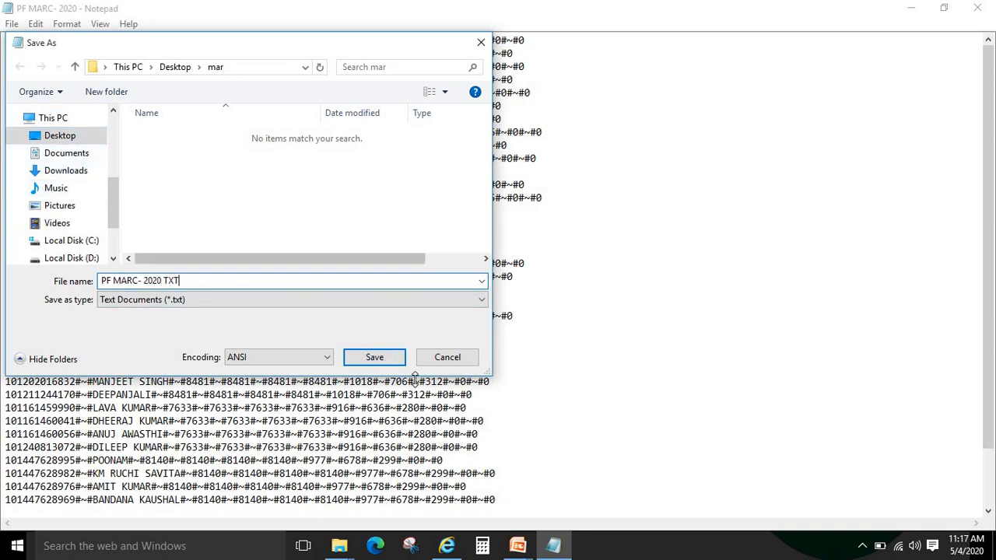
click(368, 357)
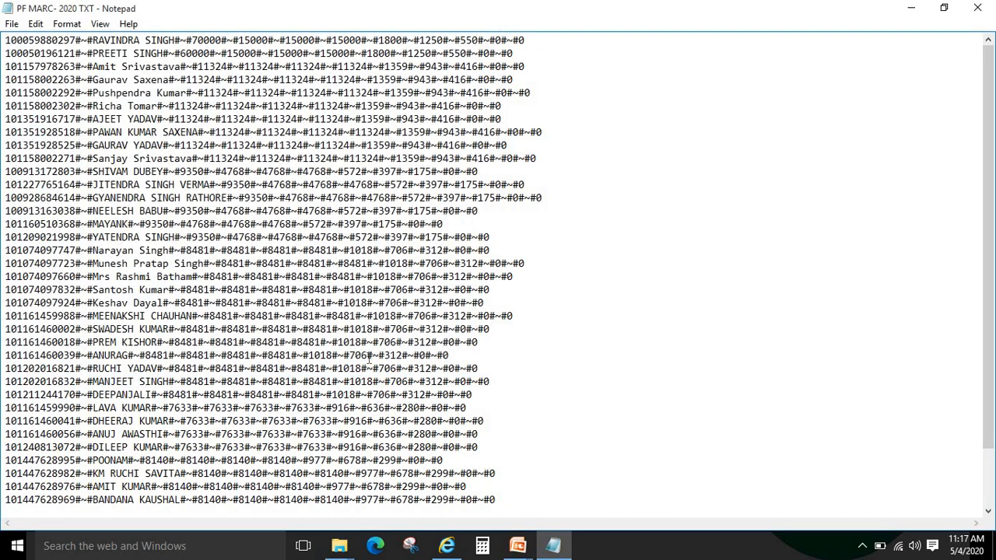
Close Notepad, reopen the PF MARC- 2020 TXT file from the mar folder to check its contents, and close it again
click(977, 8)
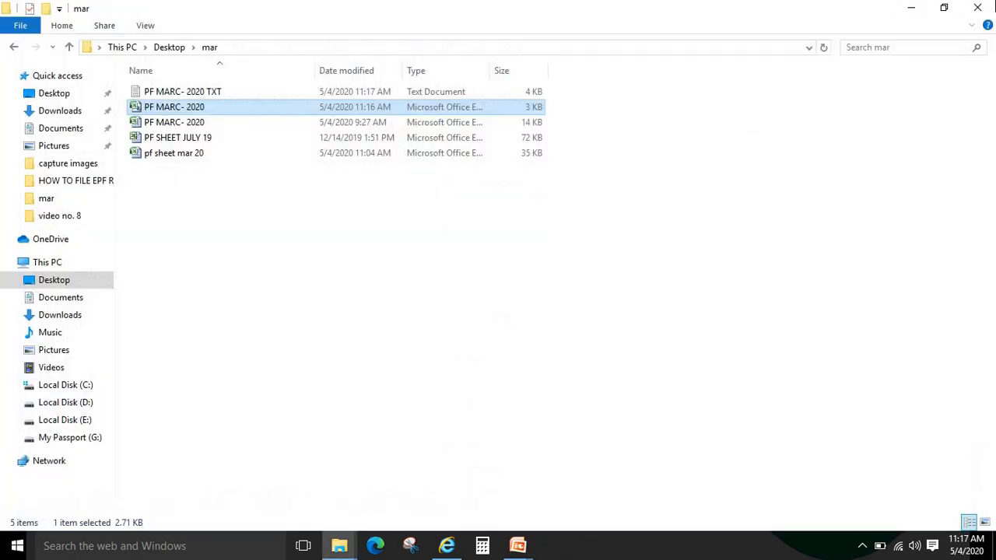
click(216, 95)
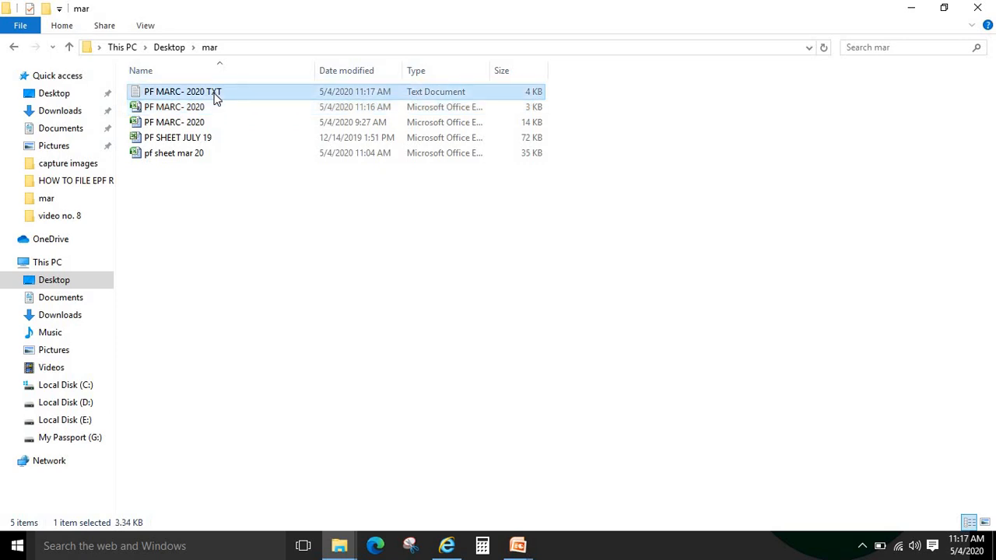
right_click(216, 95)
click(243, 103)
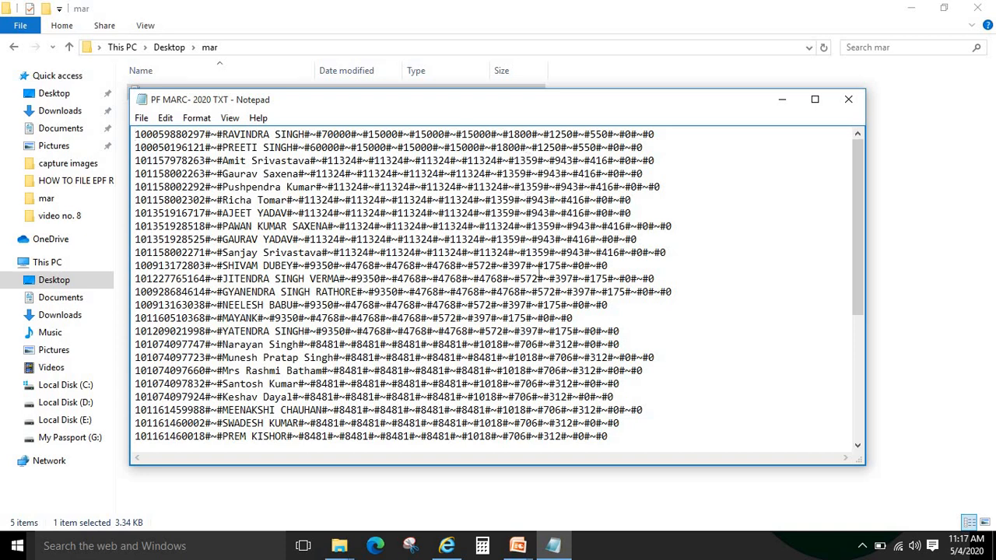
click(848, 99)
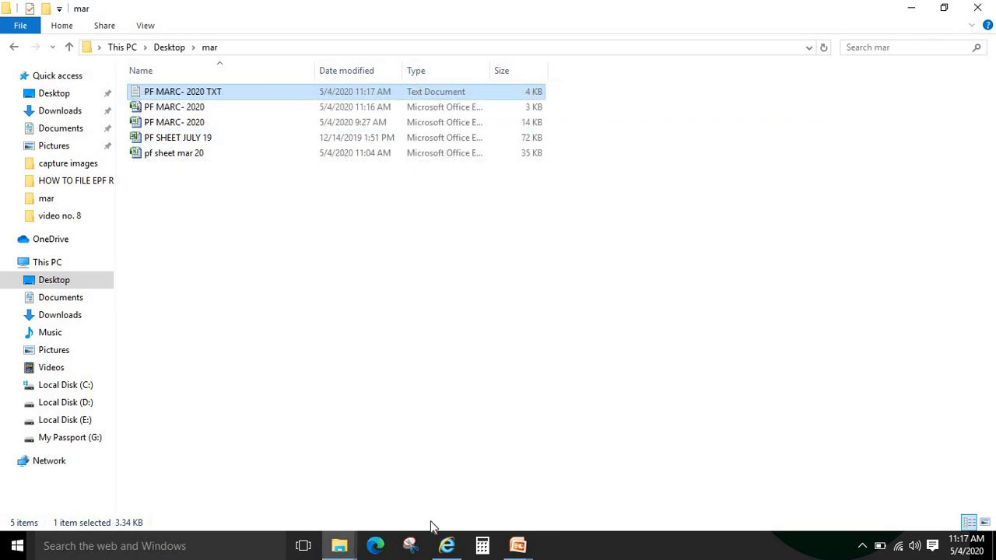
Switch to the EPFO portal in Internet Explorer and choose PF MARC- 2020 TXT from the Desktop mar folder as the ECR upload file
click(447, 546)
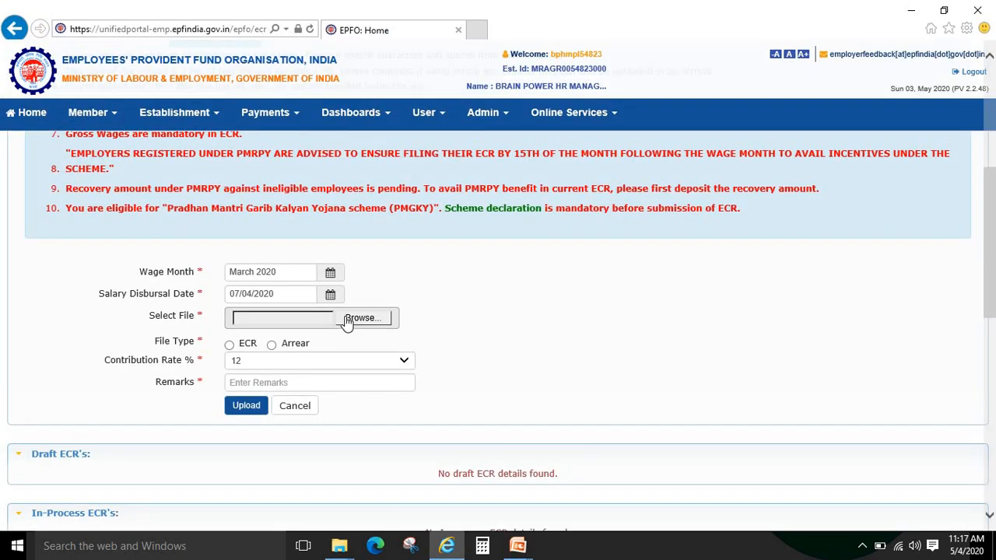
click(359, 319)
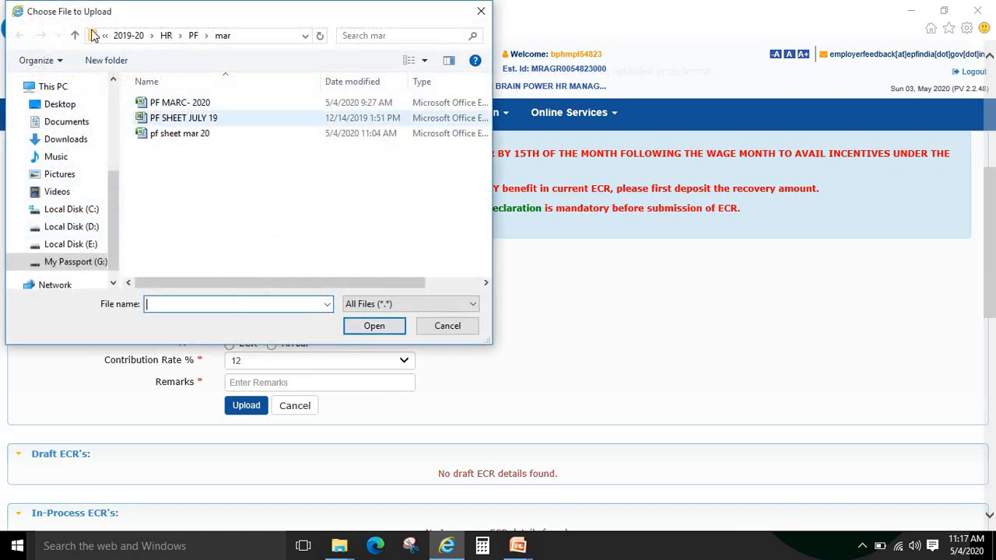
click(77, 36)
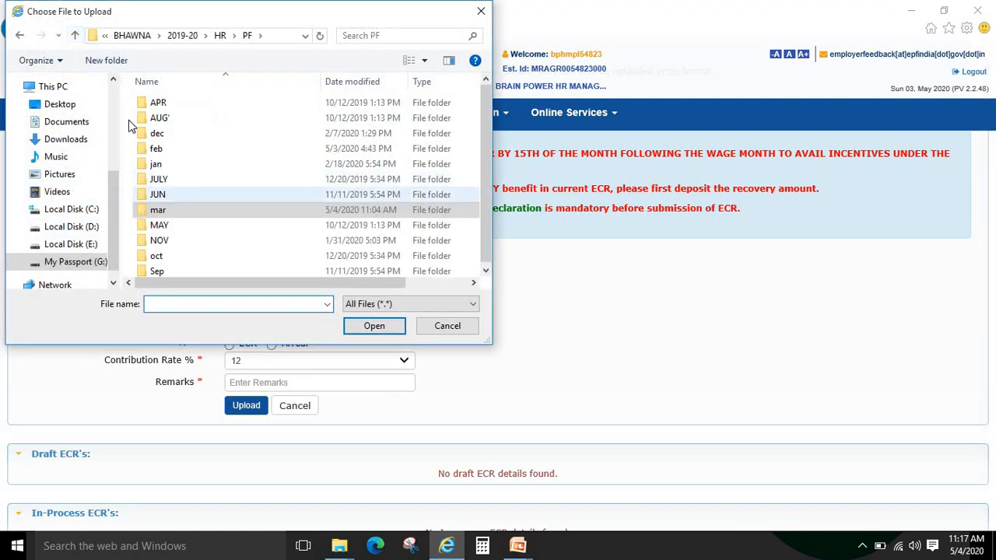
click(53, 105)
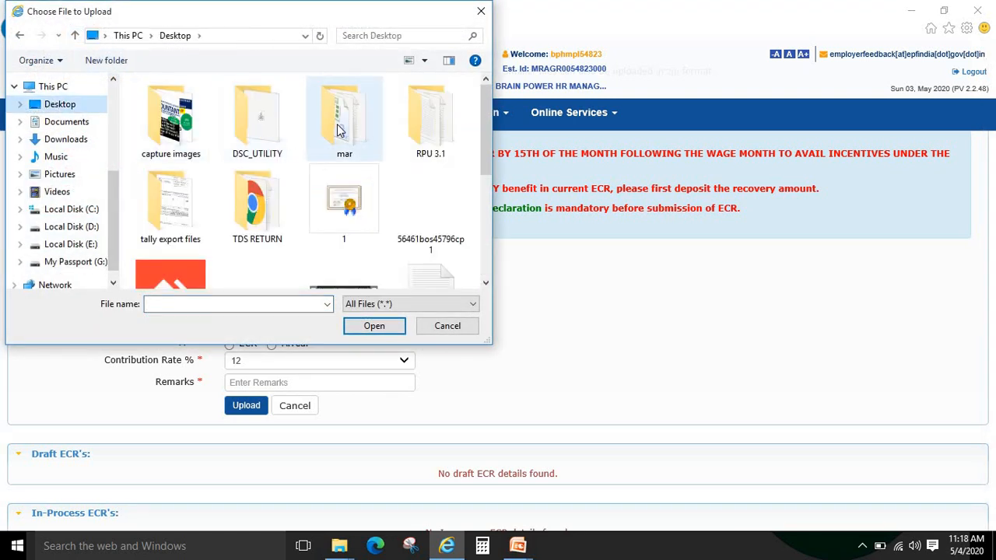
double_click(337, 130)
click(212, 104)
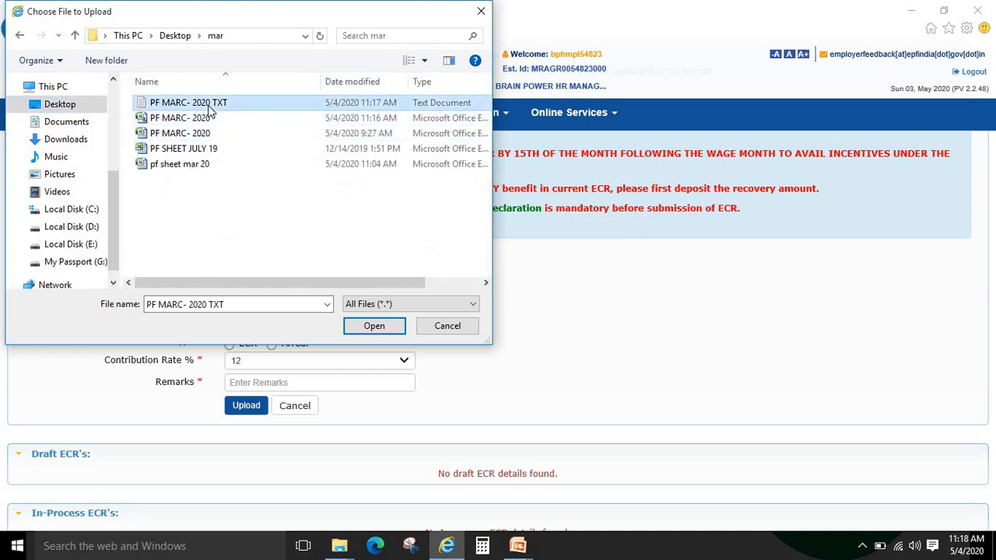
click(375, 329)
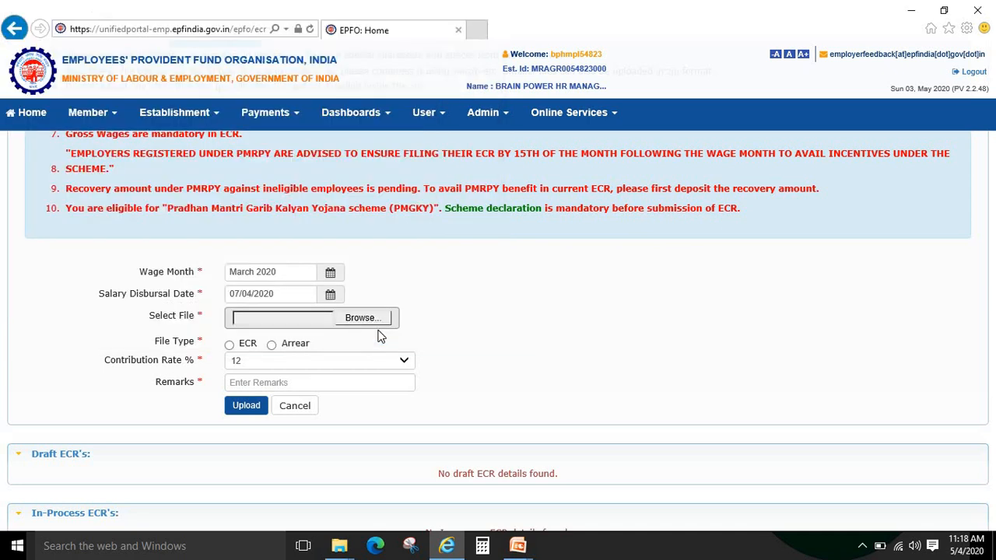
Set the file type to ECR and keep the contribution rate at 12 percent
click(230, 345)
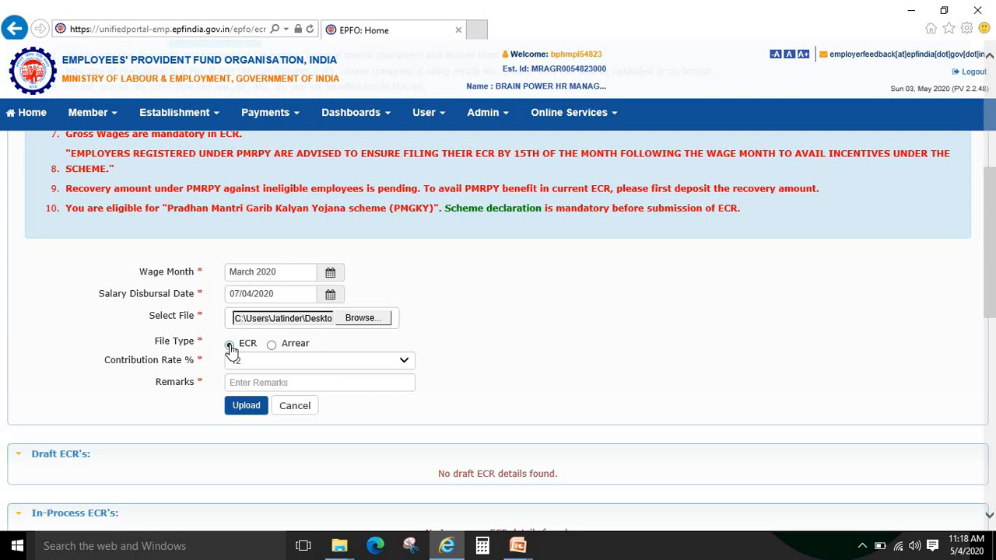
click(249, 384)
click(271, 366)
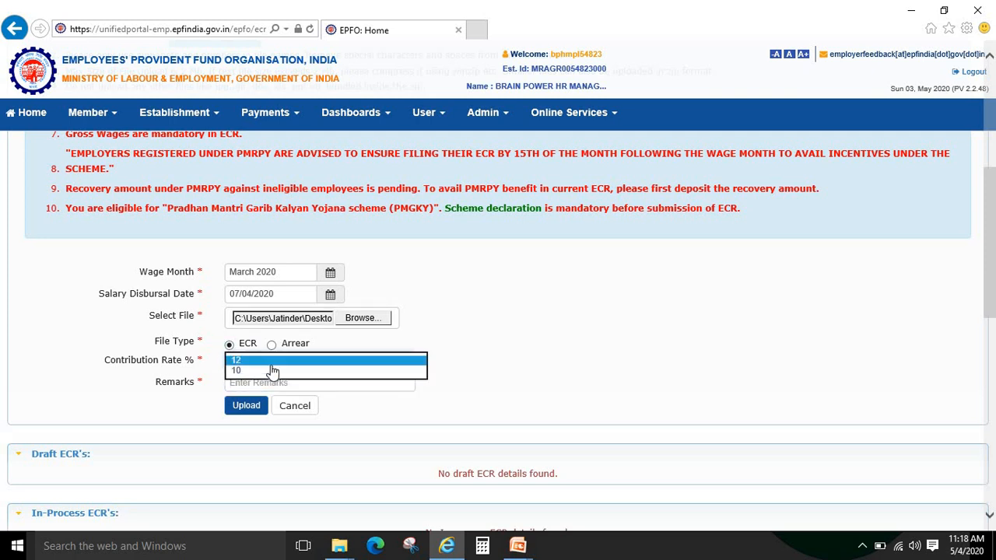
click(266, 375)
Enter MARCH - 20 EPF RETURN as the upload remarks
click(265, 380)
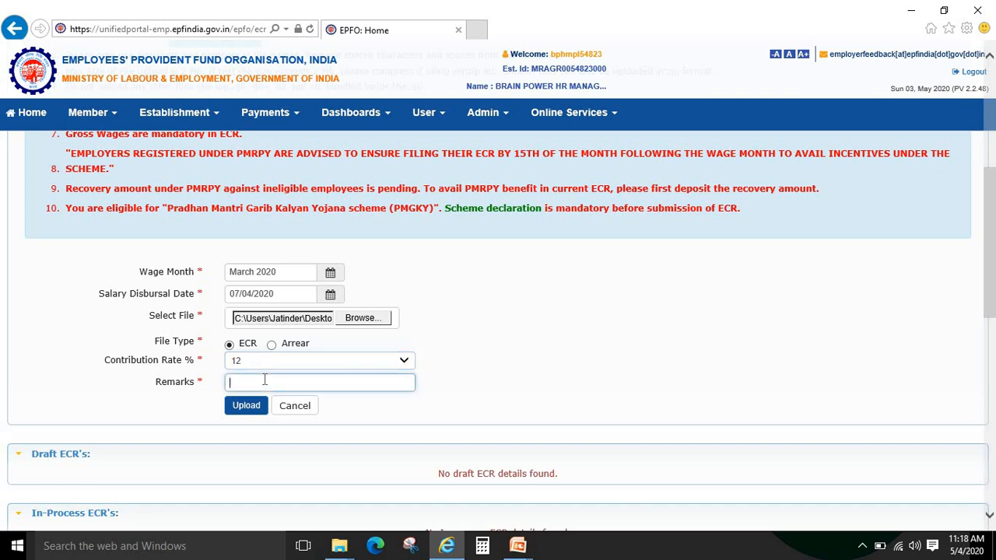
text(N=MARCH)
key(BackSpace)
key(BackSpace)
key(BackSpace)
key(BackSpace)
key(BackSpace)
key(BackSpace)
key(BackSpace)
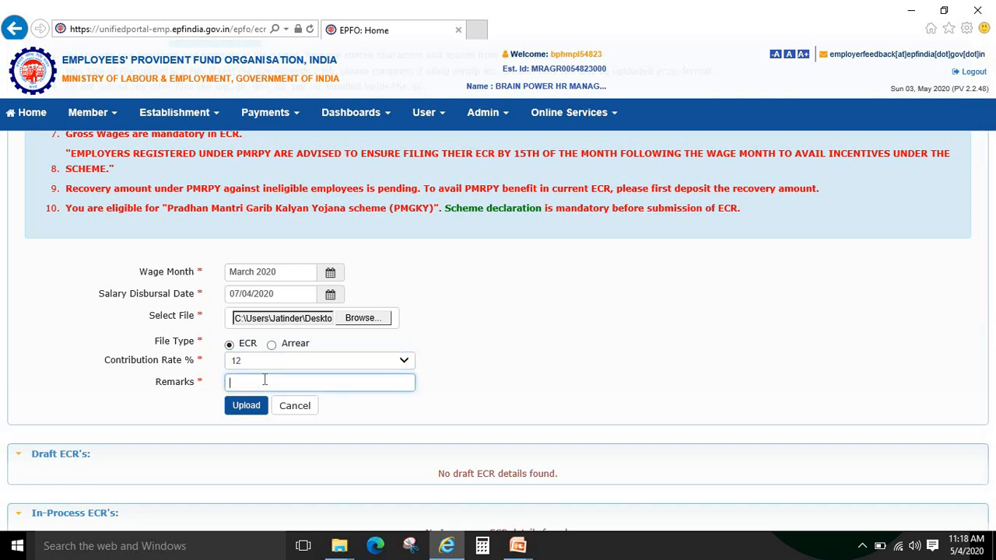
text(MARCH - 20 EPF RETURN)
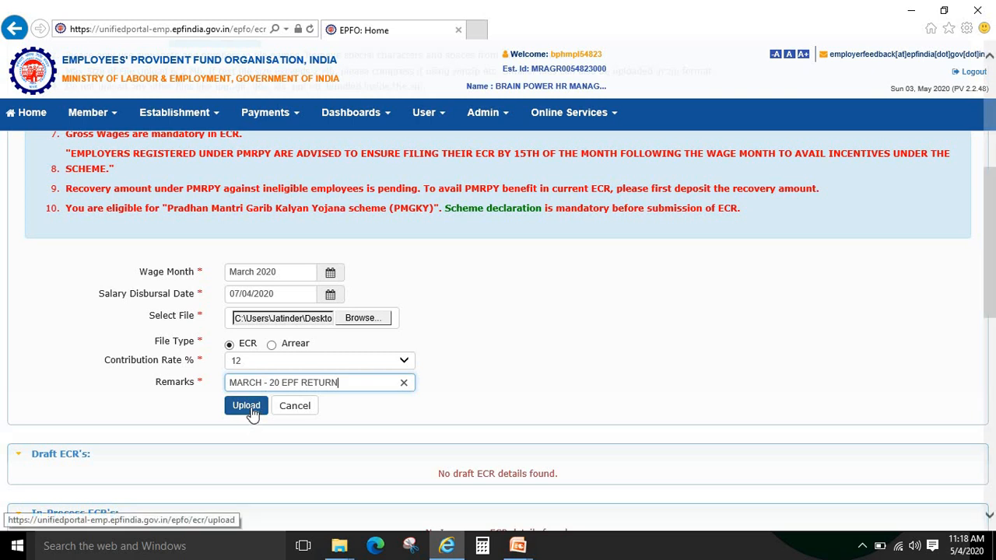
Upload the ECR file, agree to continue despite the pending PMRPY recovery, and dismiss the AutoComplete offer
click(249, 410)
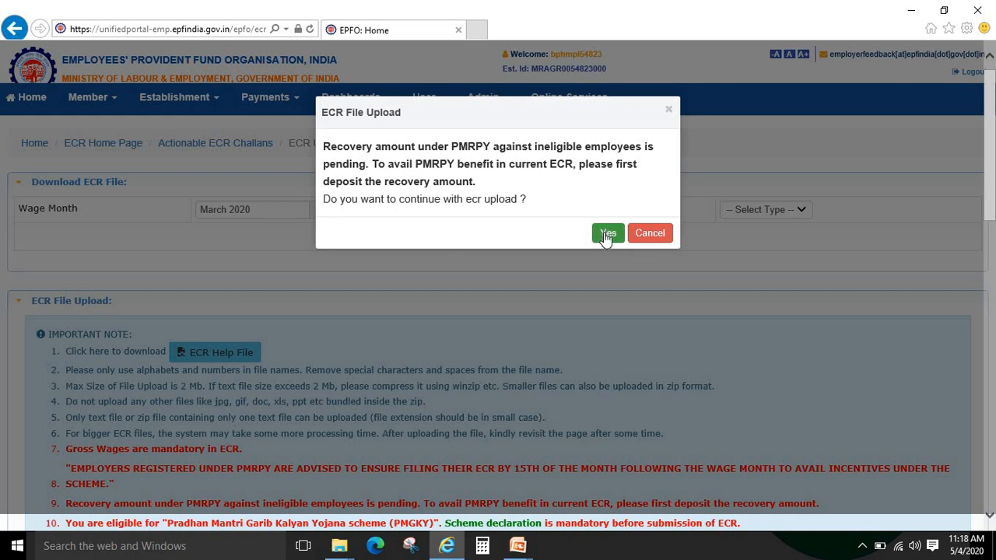
click(607, 232)
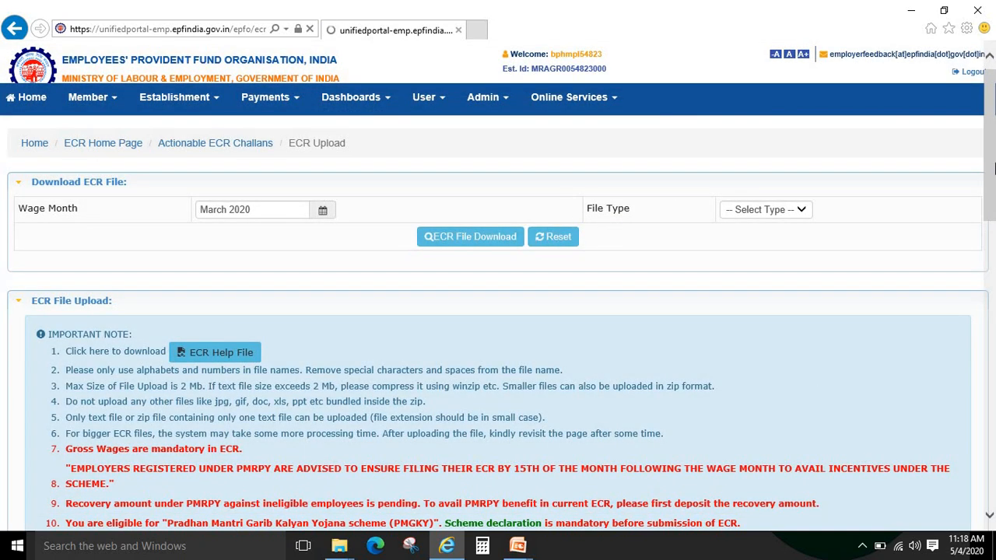
drag(992, 169, 989, 305)
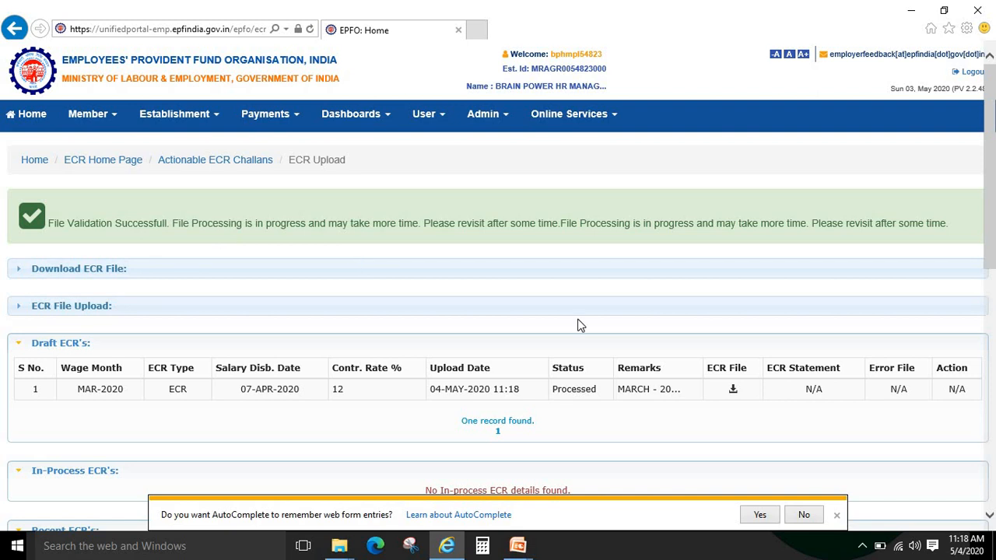
click(837, 516)
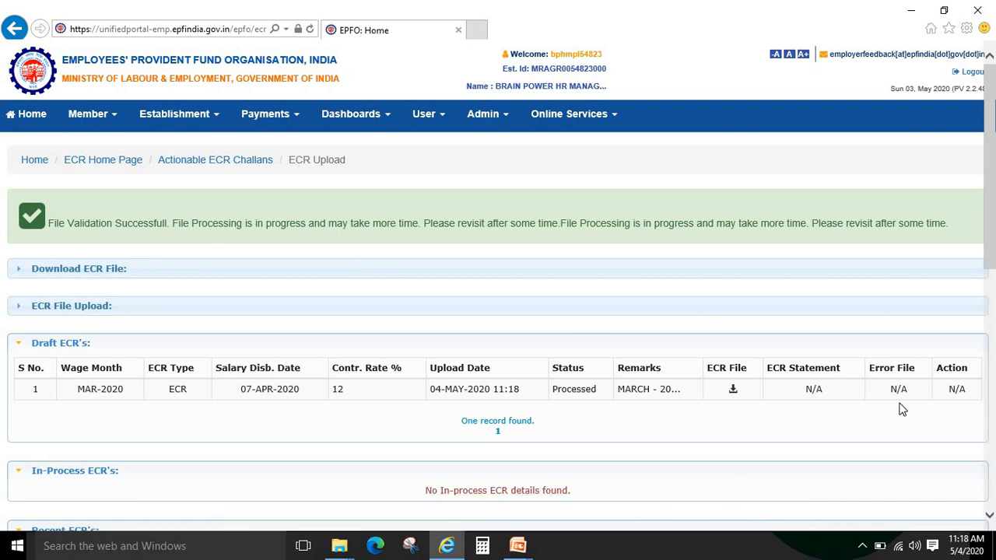
Refresh the ECR upload page, then verify the draft ECR for wage month MAR-2020 and confirm the verification
scroll(988, 265, down, 2)
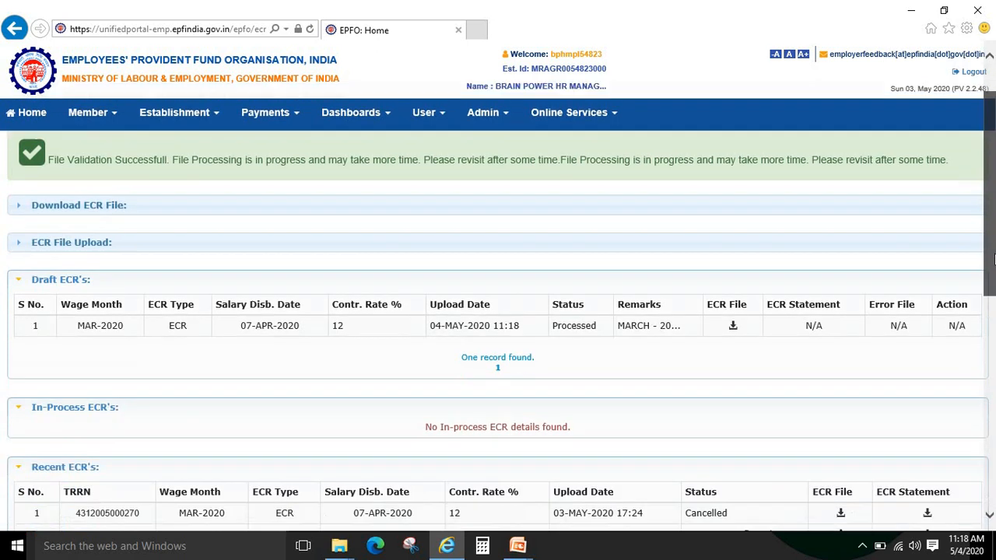
scroll(992, 263, up, 2)
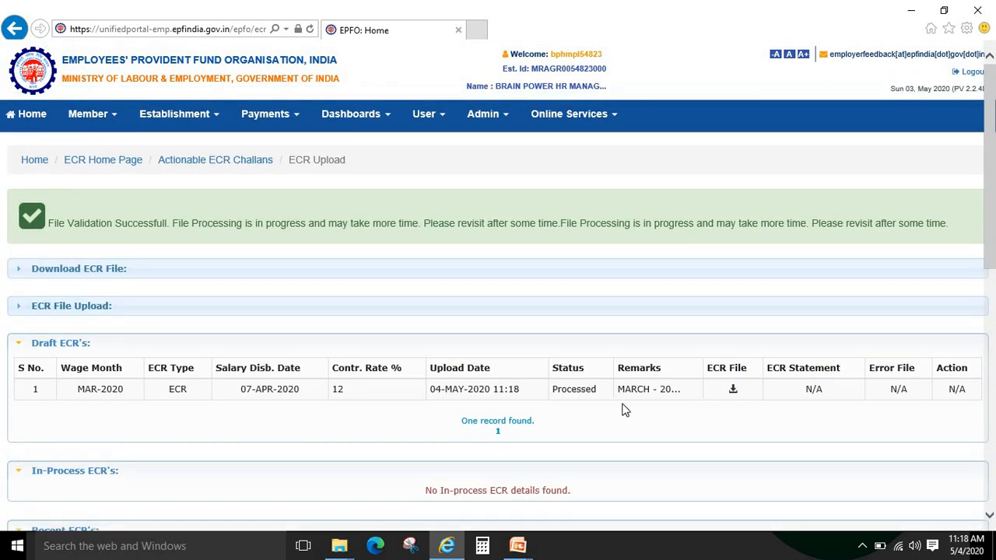
key(F5)
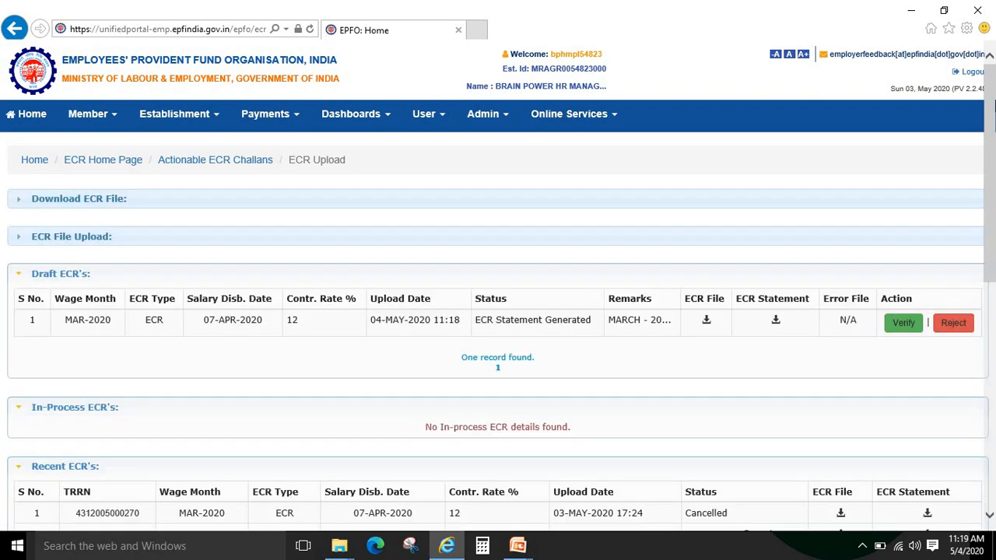
scroll(989, 161, down, 2)
scroll(991, 123, up, 2)
click(900, 333)
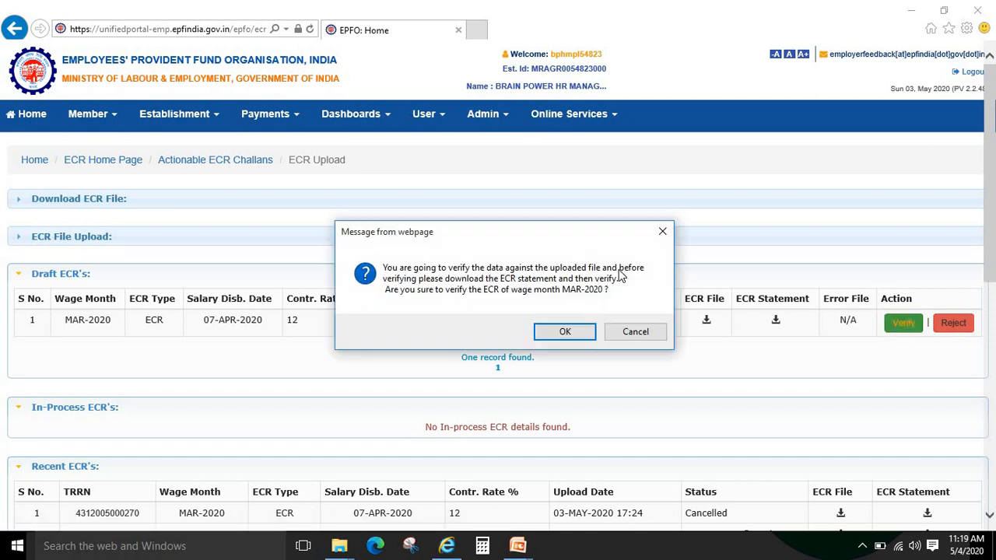
click(563, 333)
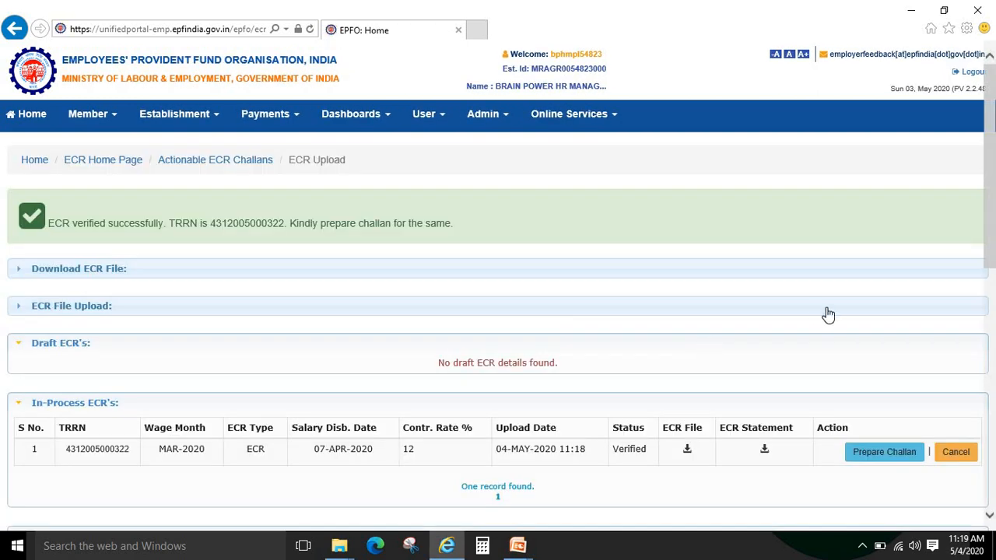
Start preparing the challan for the verified MAR-2020 ECR and review the Details table of remitted, PMGKY benefit and net payable amounts
drag(992, 224, 992, 289)
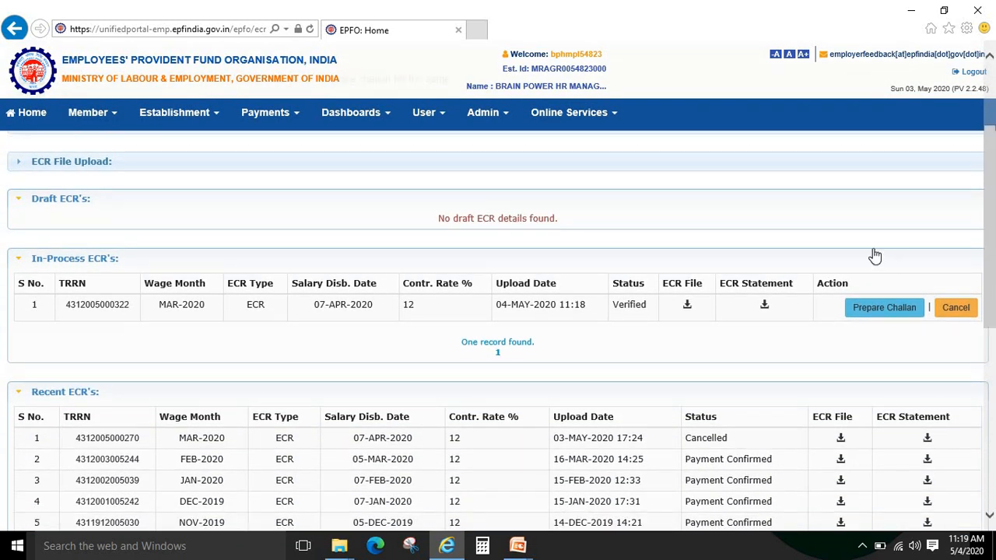
click(877, 314)
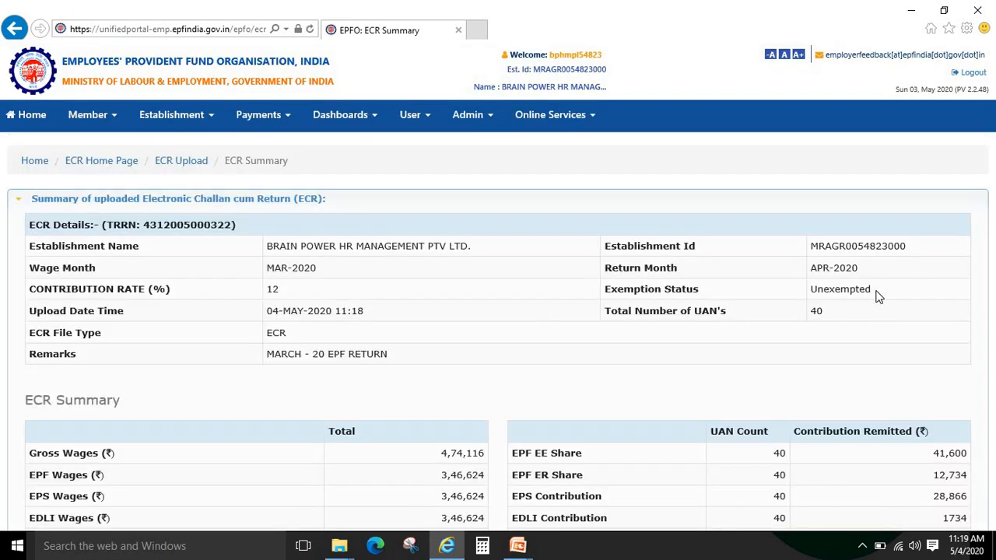
drag(993, 249, 985, 444)
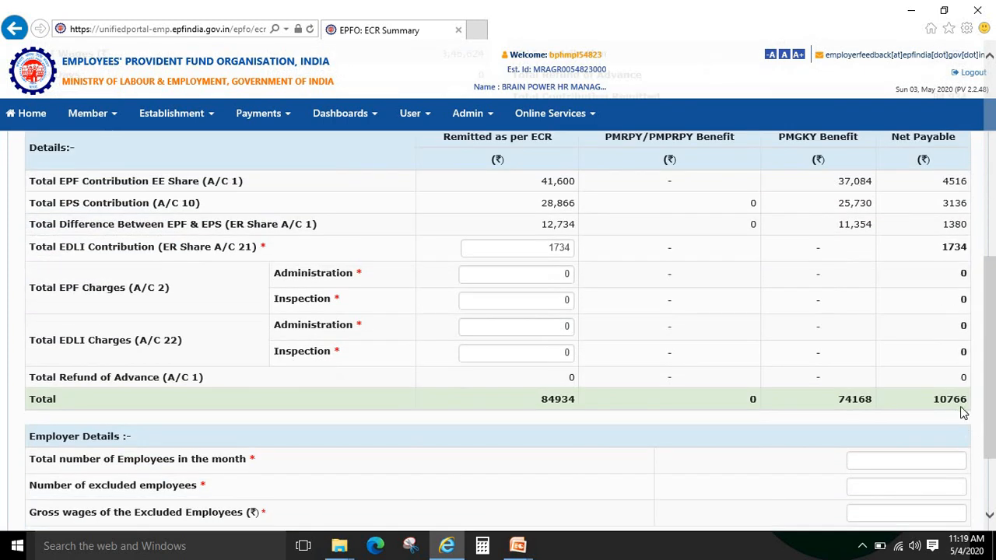
mouse_move(992, 416)
mouse_down()
mouse_move(993, 327)
mouse_move(993, 409)
mouse_move(993, 397)
mouse_up()
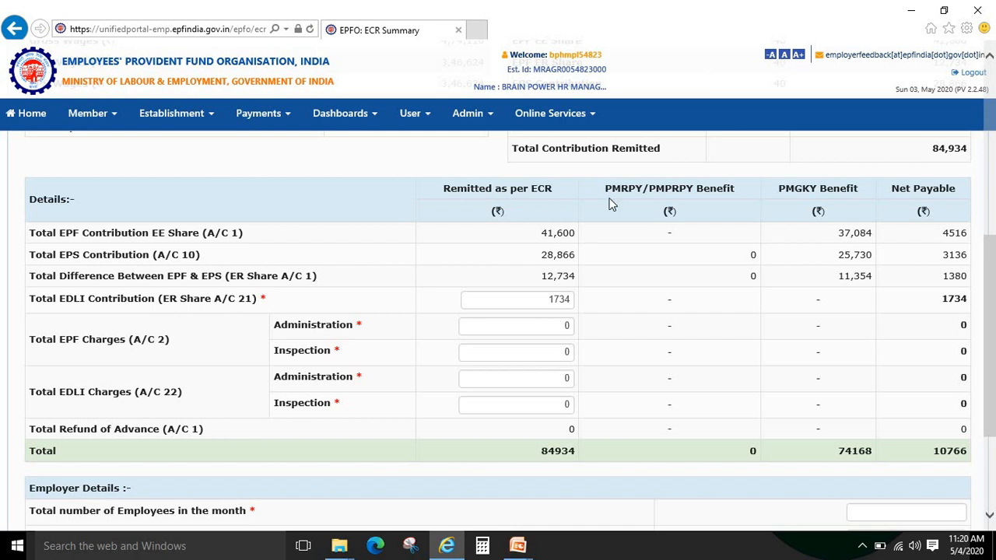
Switch to the Desktop mar folder in File Explorer and open the 14 KB PF MARC- 2020 workbook in a maximized Excel window
key(alt+Tab)
key(alt+Tab)
key(alt+Tab)
key(alt+Tab)
key(alt+Tab)
key(alt+Tab)
key(alt+Tab)
key(alt+Tab)
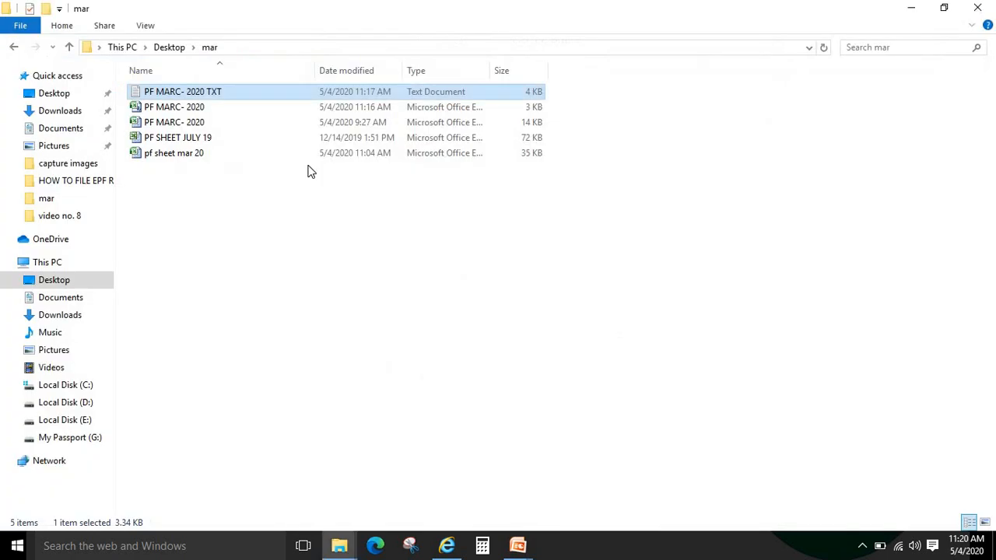
double_click(173, 123)
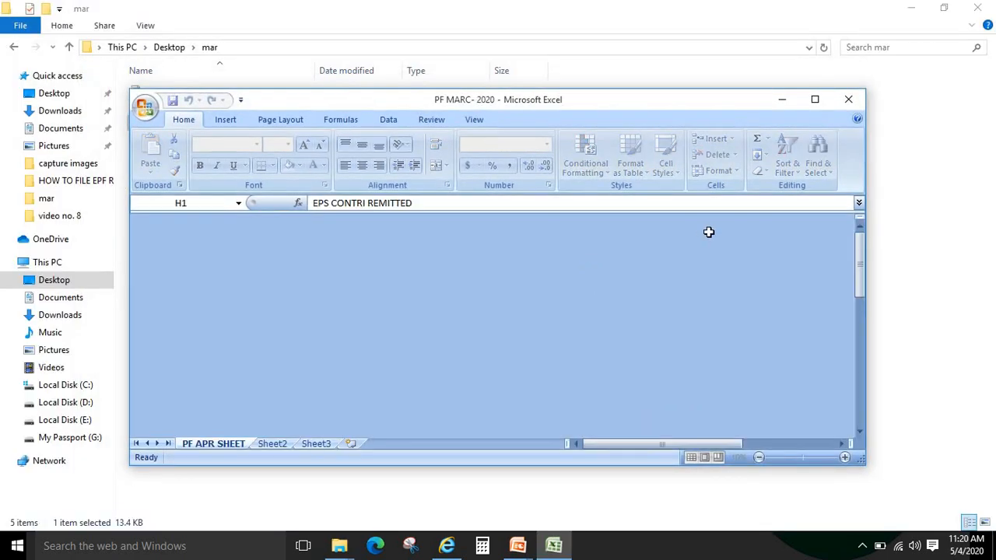
click(811, 89)
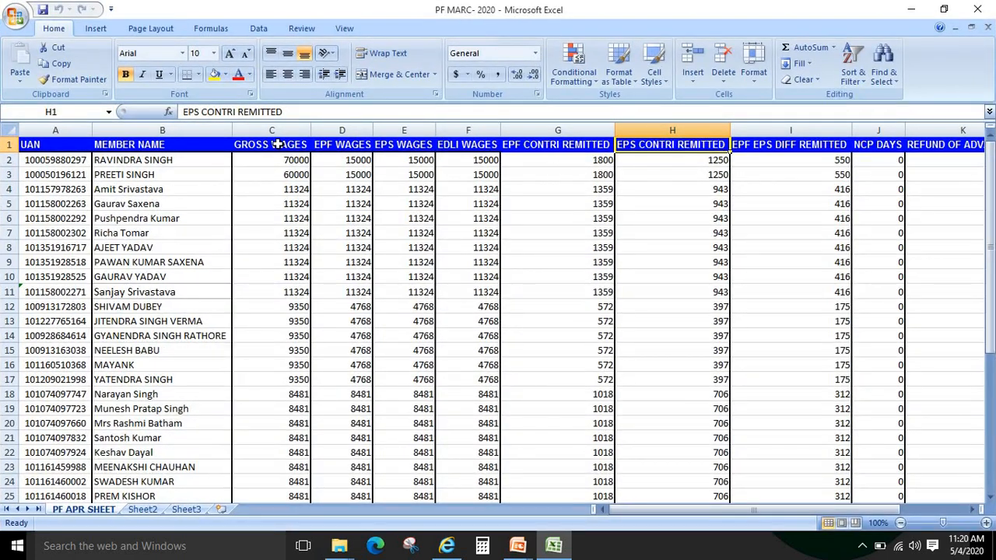
Examine the first member's gross wages and the EPF and EPS contribution formulas in row 2, then return to the ECR summary in Internet Explorer
click(301, 169)
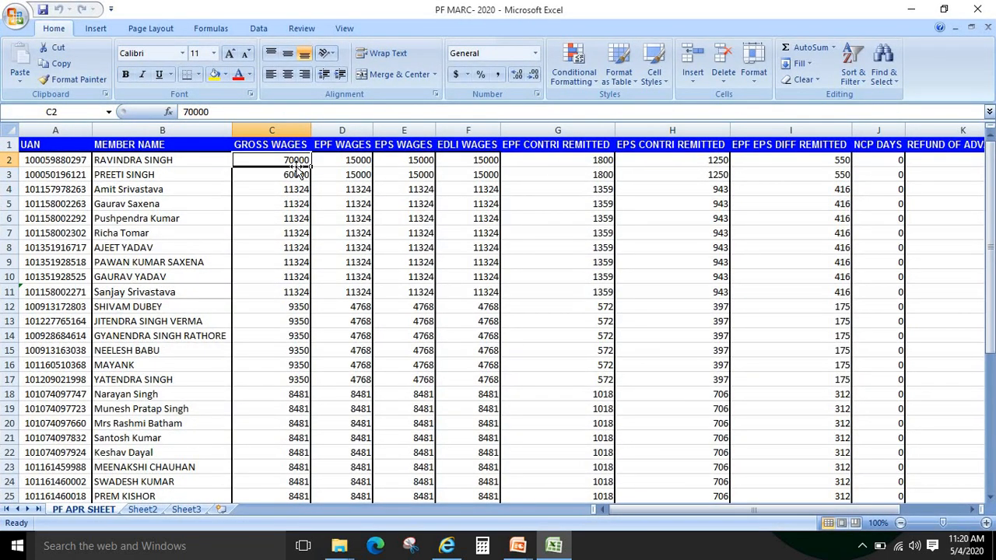
drag(296, 164, 296, 167)
key(Right)
key(Right)
key(Right)
key(Right)
key(Right)
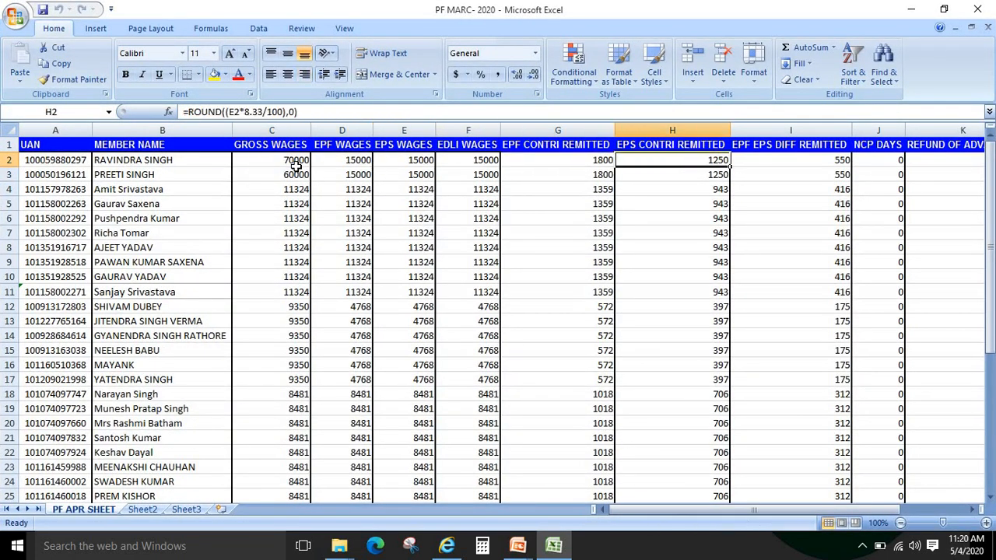
key(Left)
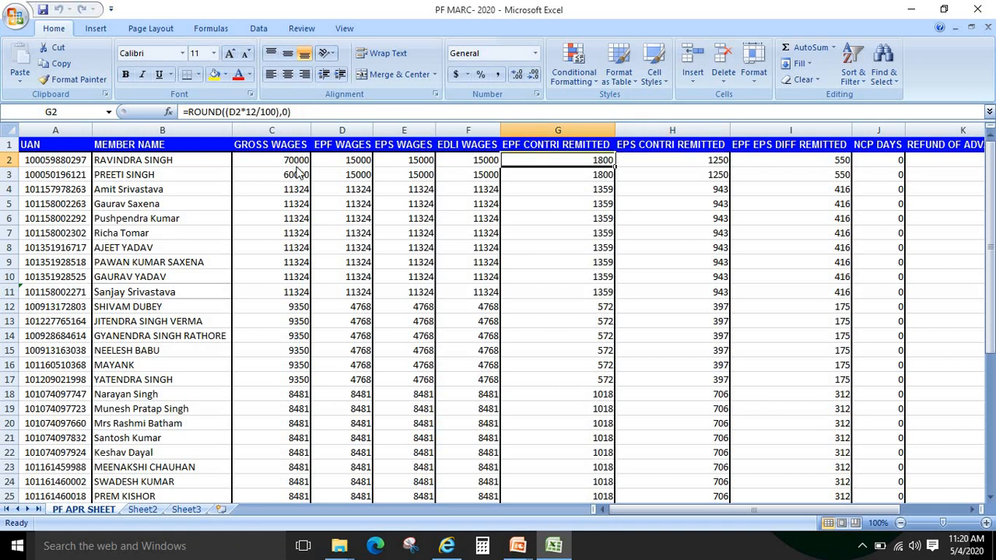
key(alt+Tab)
key(alt+Tab)
key(alt+Tab)
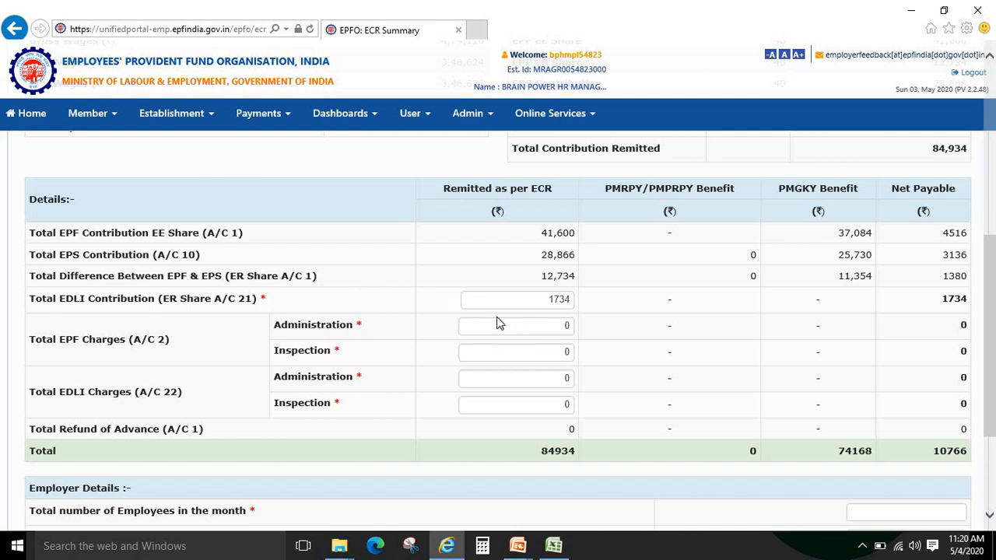
Set the Administration amount of the Total EPF Charges (A/C 2) to 1734 in the challan details
click(549, 326)
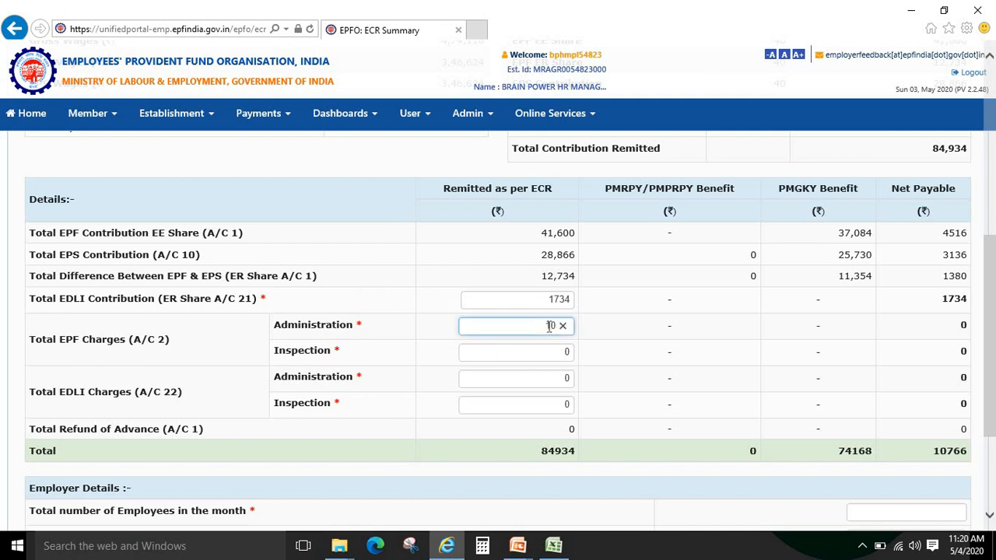
text(1734)
key(Delete)
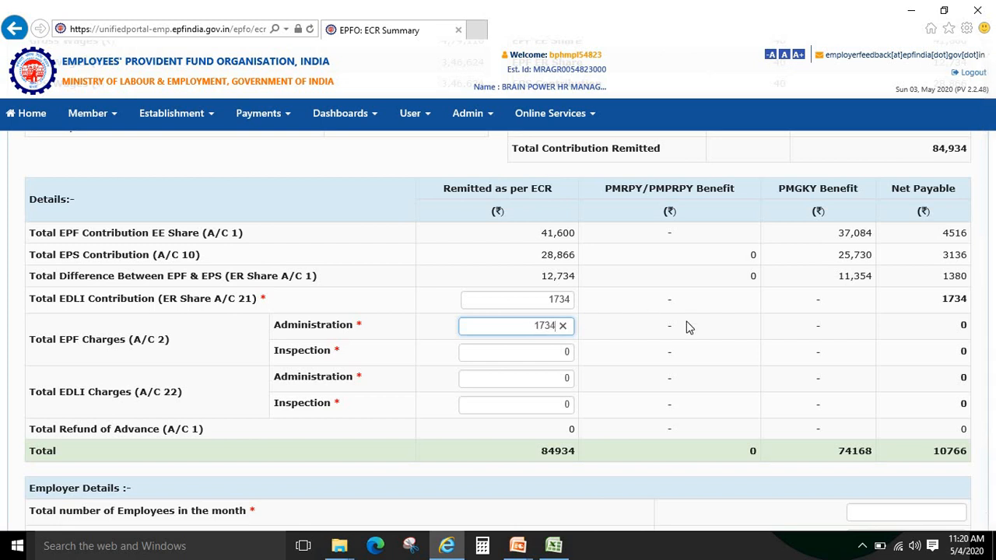
click(674, 327)
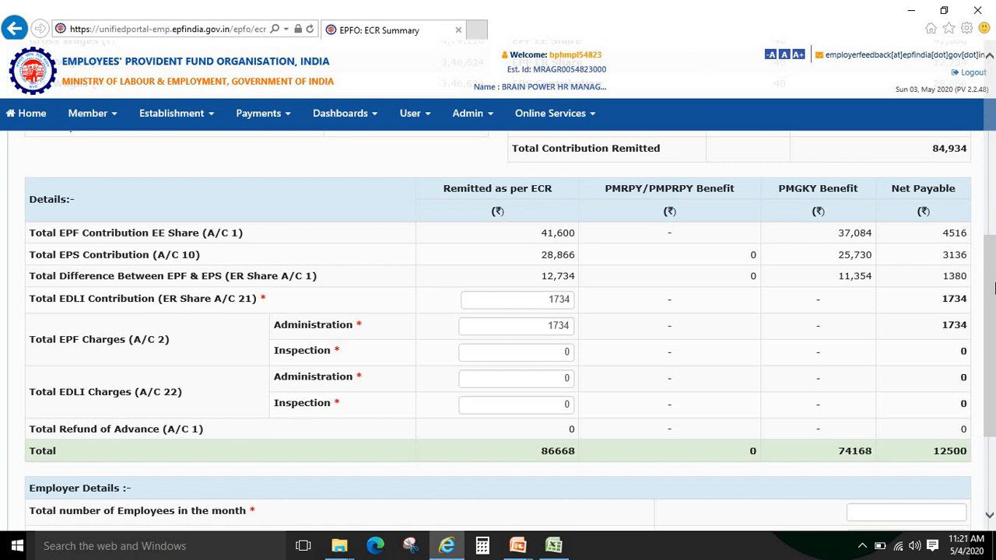
Count the member names in the PF MARC- 2020 workbook in Excel and enter 40 as the portal's total number of employees in the month
scroll(995, 288, down, 2)
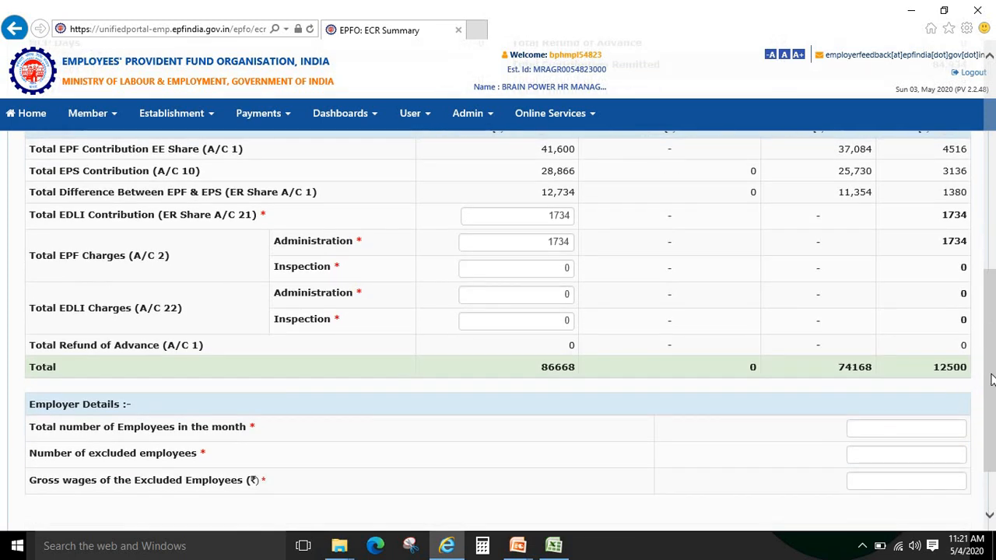
scroll(992, 379, up, 6)
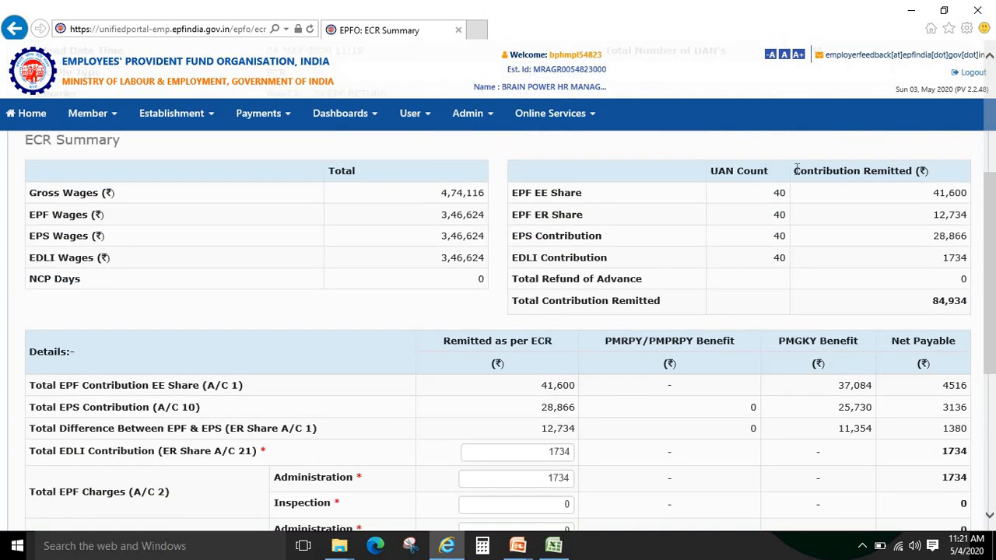
drag(992, 246, 992, 372)
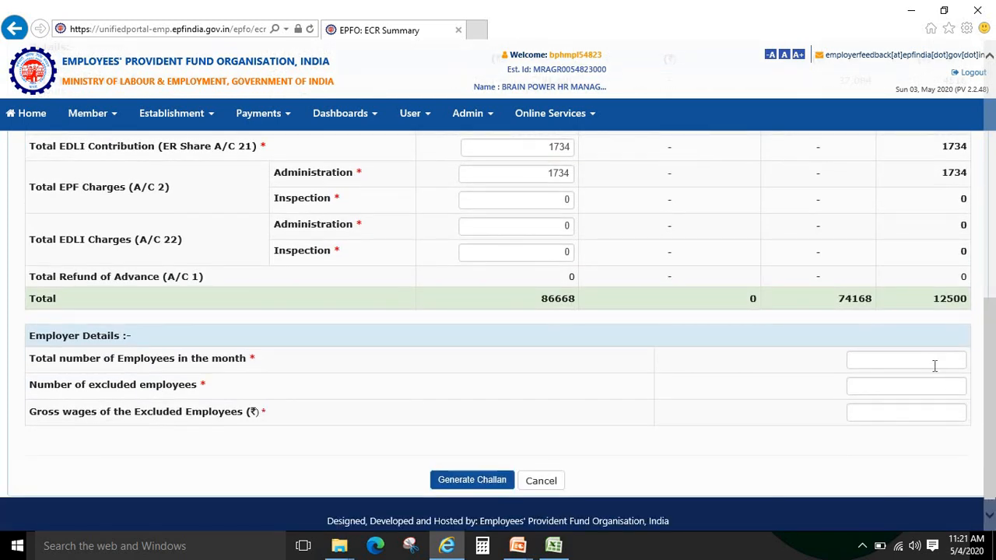
click(934, 366)
key(alt+Tab)
key(alt+Tab)
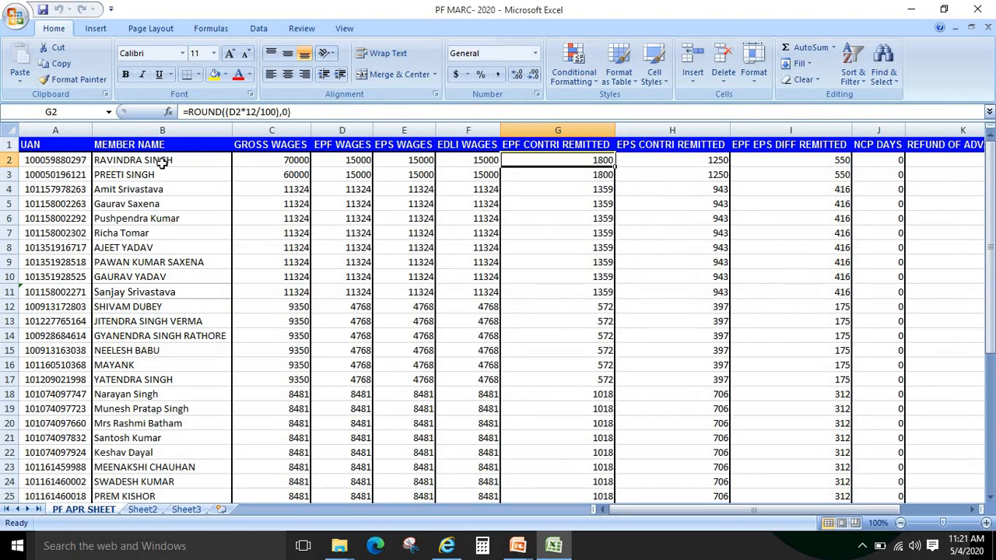
drag(162, 160, 162, 452)
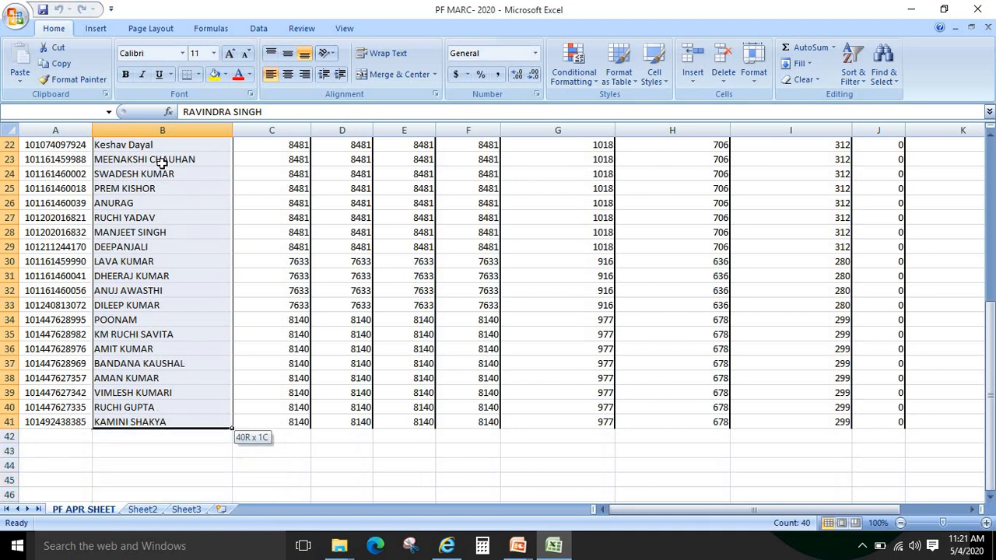
key(alt+Tab)
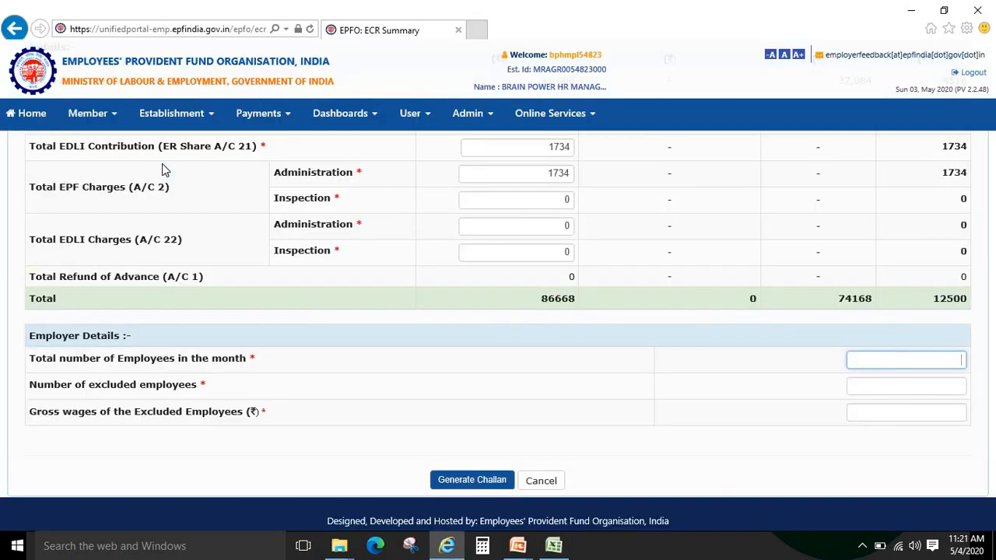
text(0)
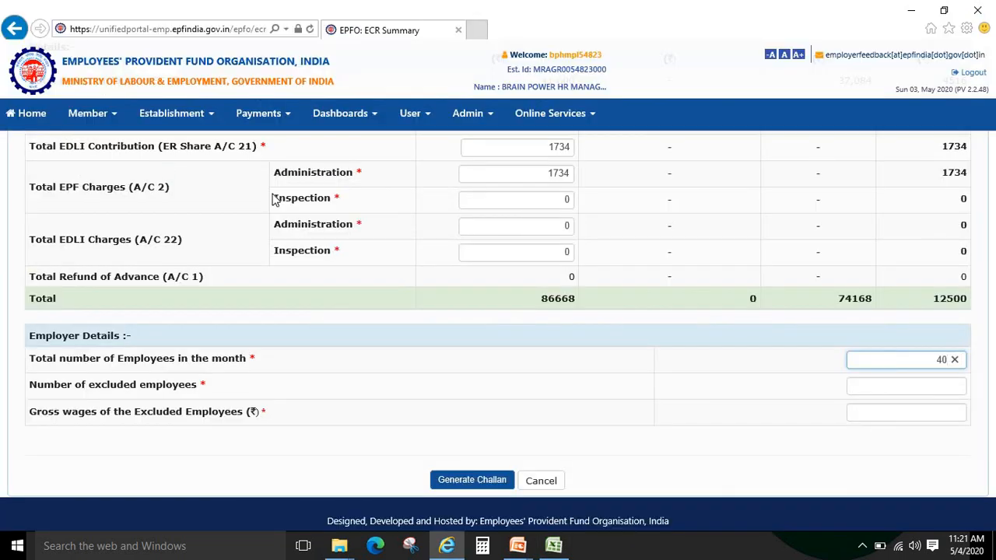
Set both the number of excluded employees and the gross wages of the excluded employees to 0
click(925, 387)
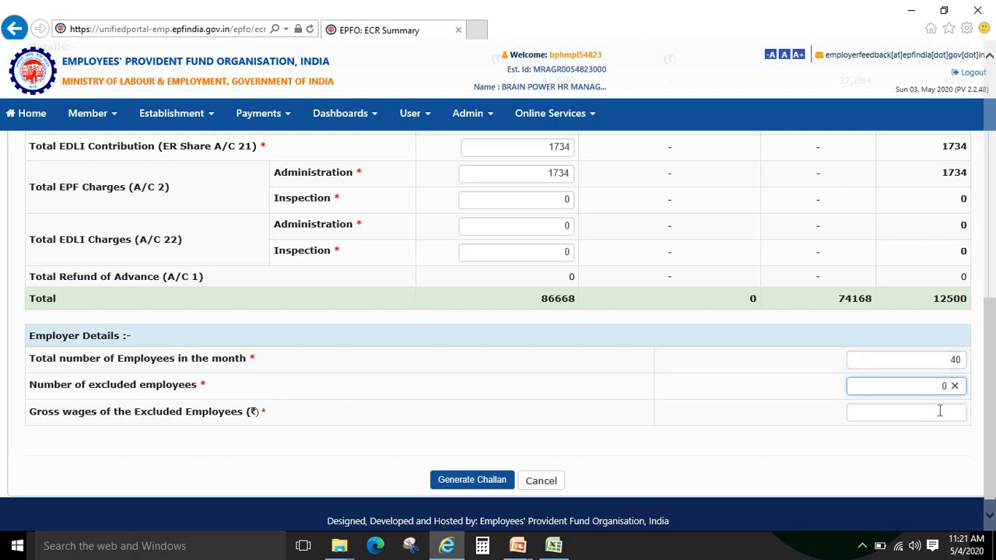
click(940, 411)
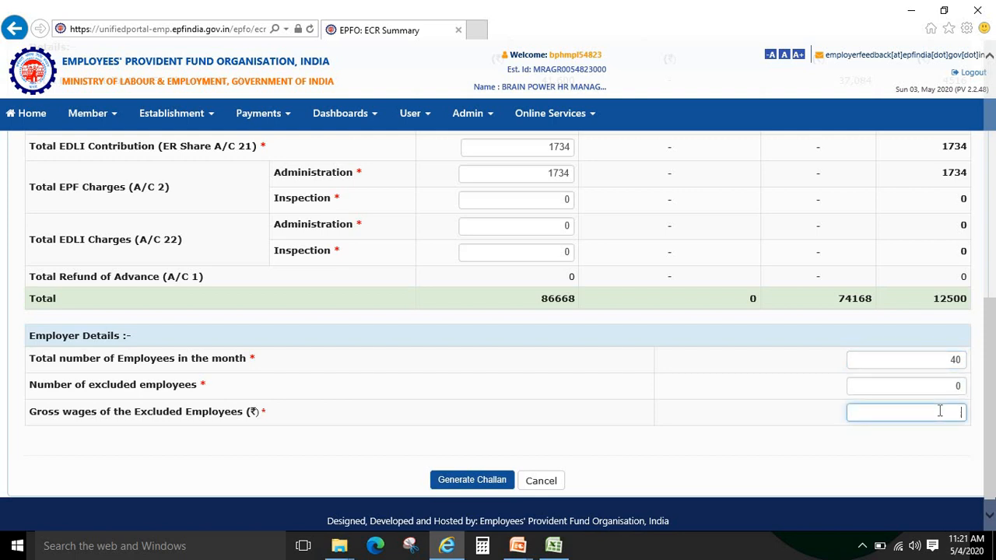
text(0)
click(654, 389)
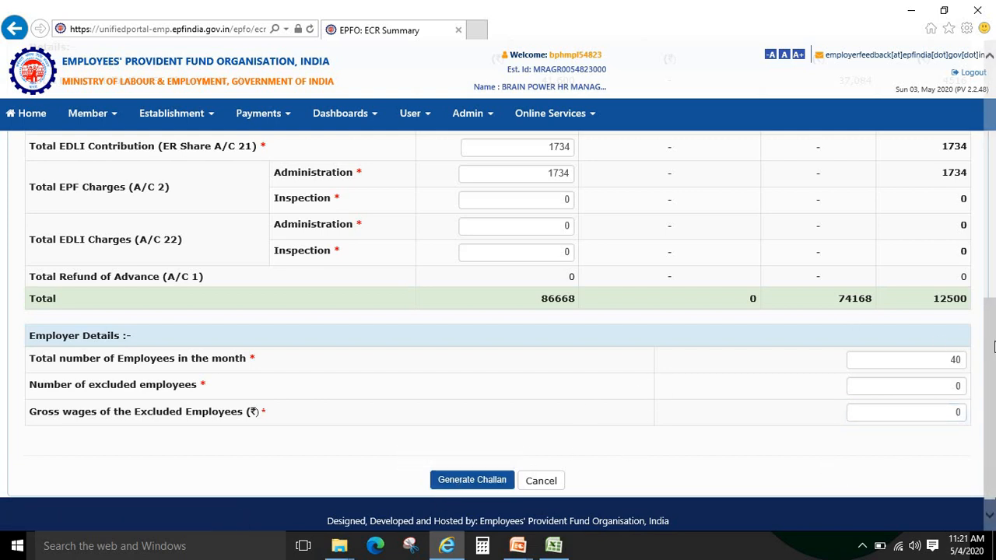
Review the ECR summary and challan details, then generate the challan and accept the net payable amount
scroll(993, 346, up, 2)
scroll(825, 299, down, 2)
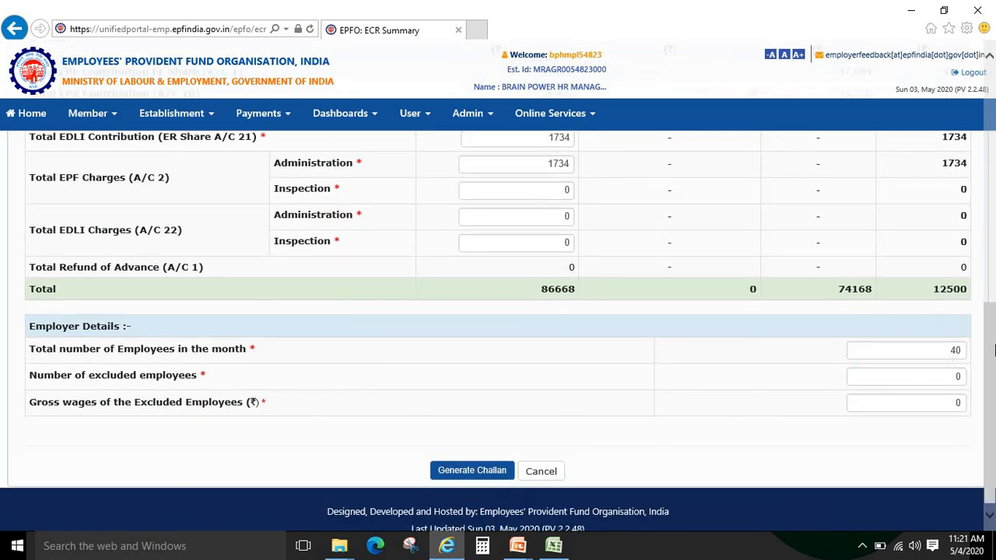
drag(994, 350, 994, 206)
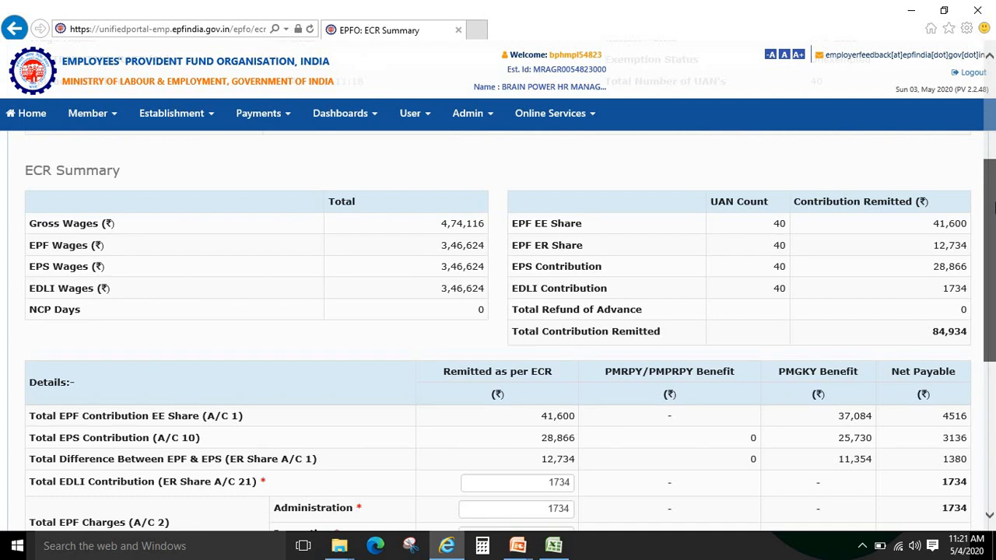
drag(993, 206, 994, 437)
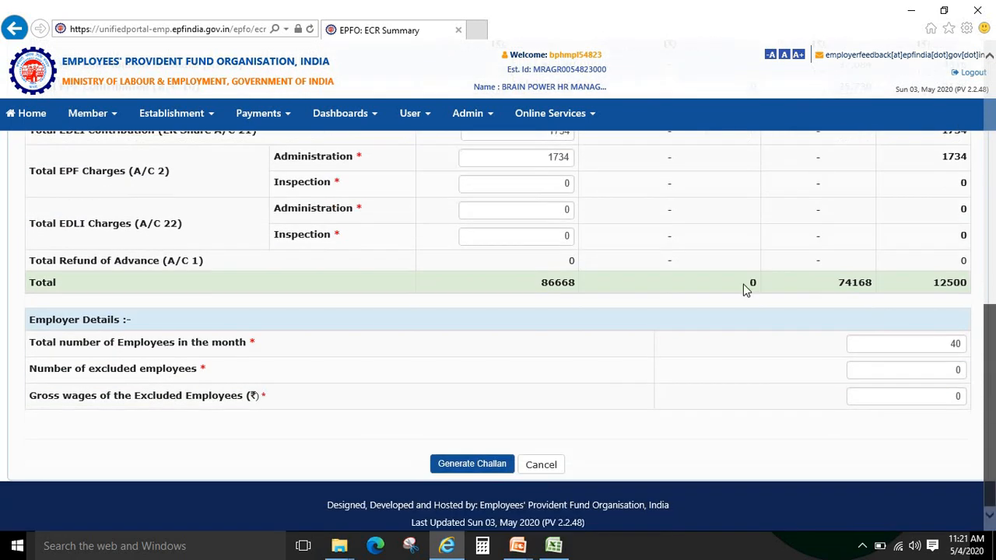
click(473, 463)
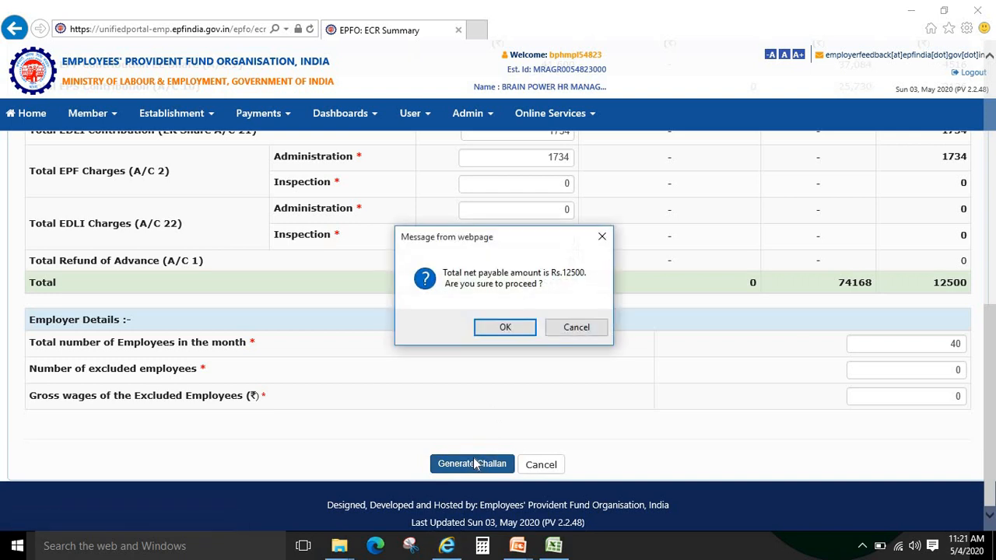
click(502, 327)
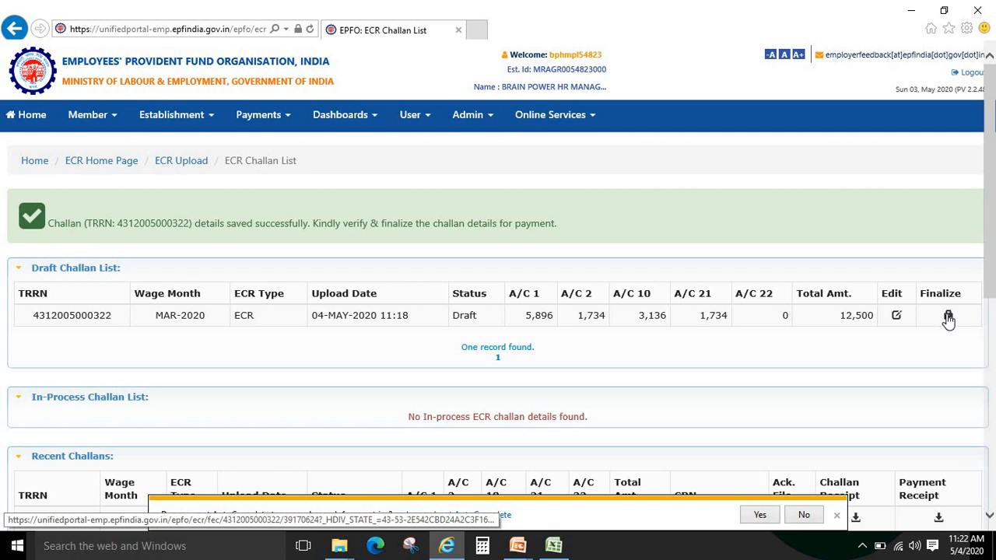
Finalize the draft MAR-2020 challan and dismiss the browser's AutoComplete offer
click(948, 317)
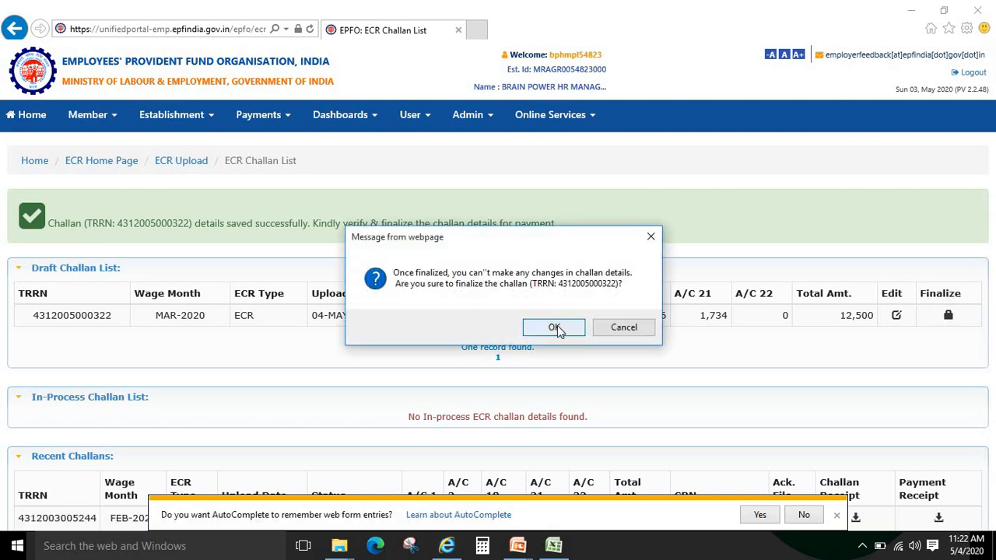
click(554, 327)
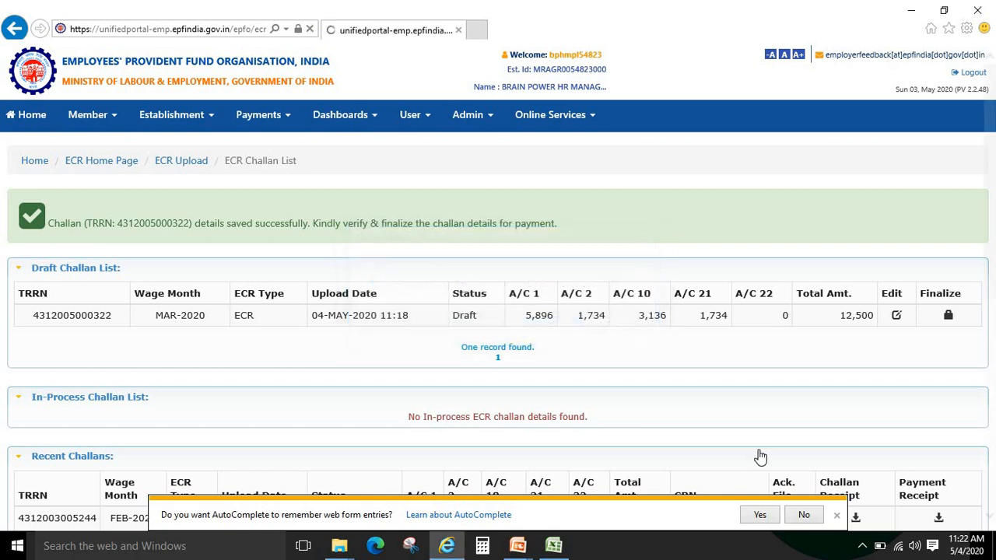
click(836, 517)
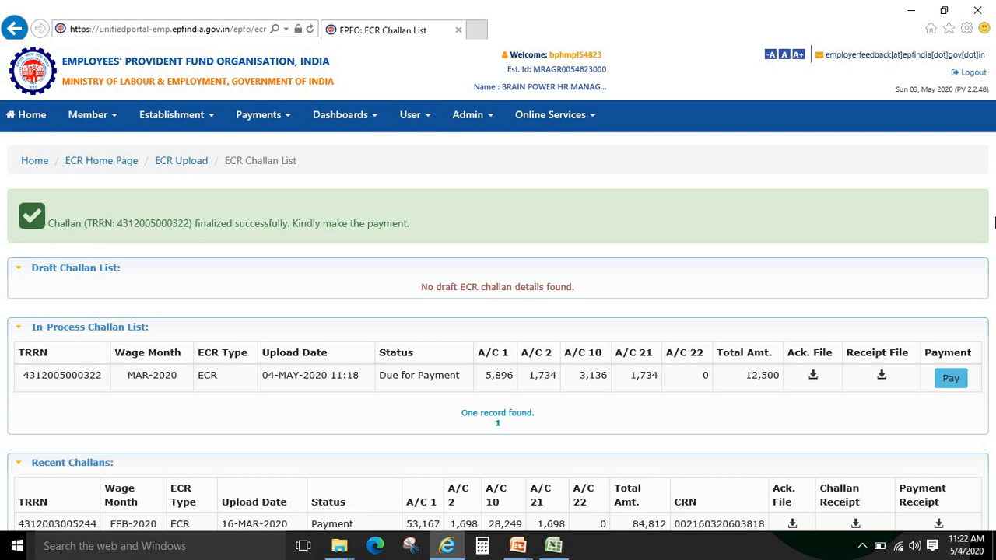
Start paying the in-process MAR-2020 challan online, choosing ICICI Bank as the payment bank and confirming to proceed
scroll(995, 294, down, 3)
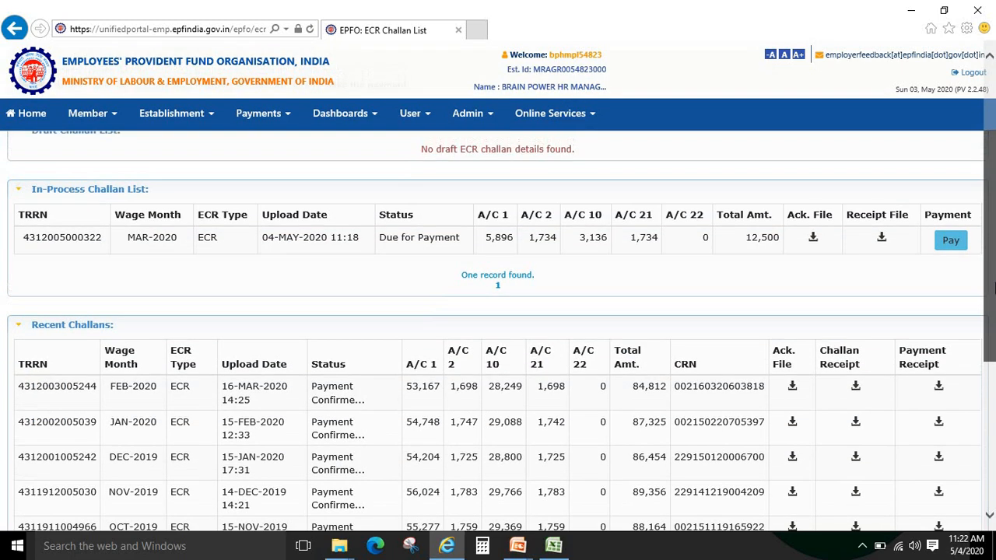
scroll(988, 256, up, 3)
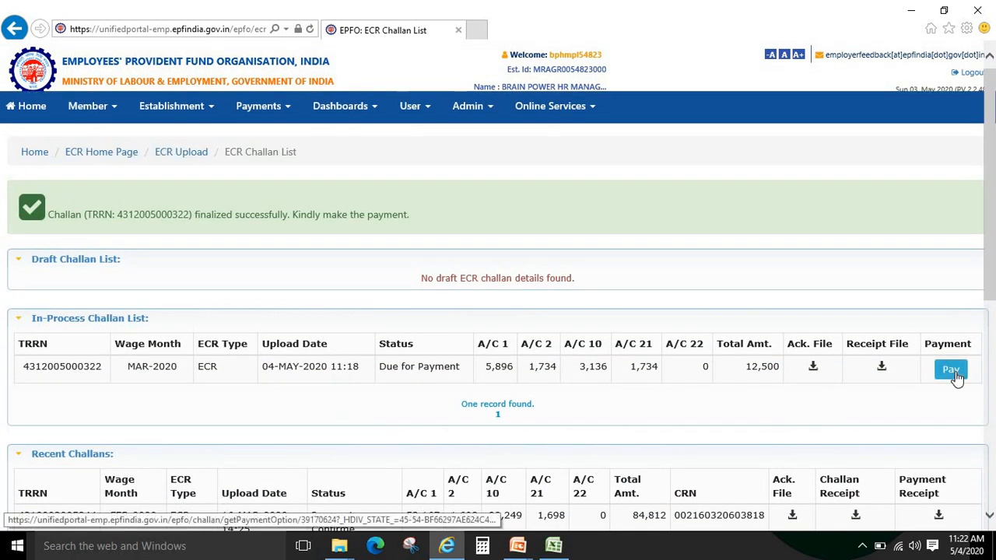
click(951, 370)
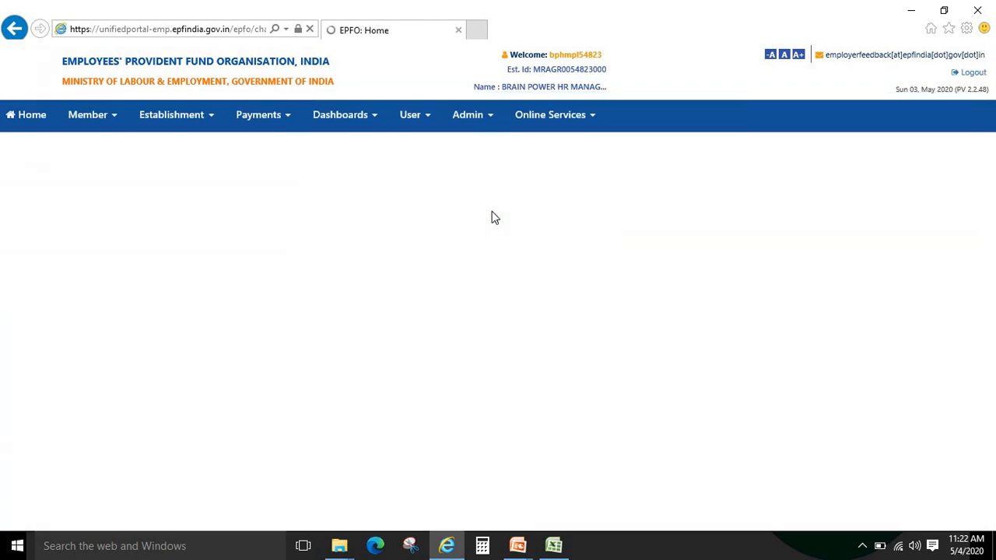
click(582, 302)
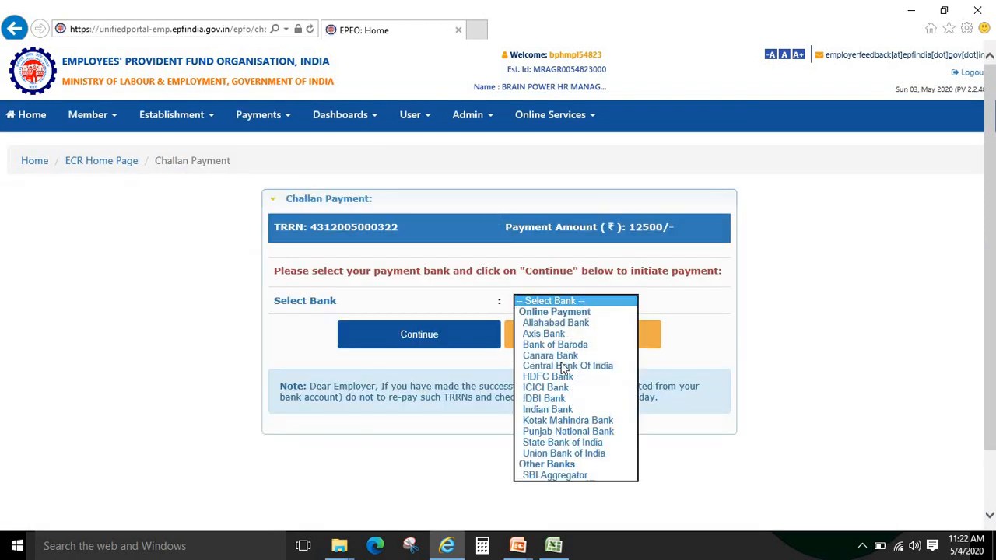
click(549, 377)
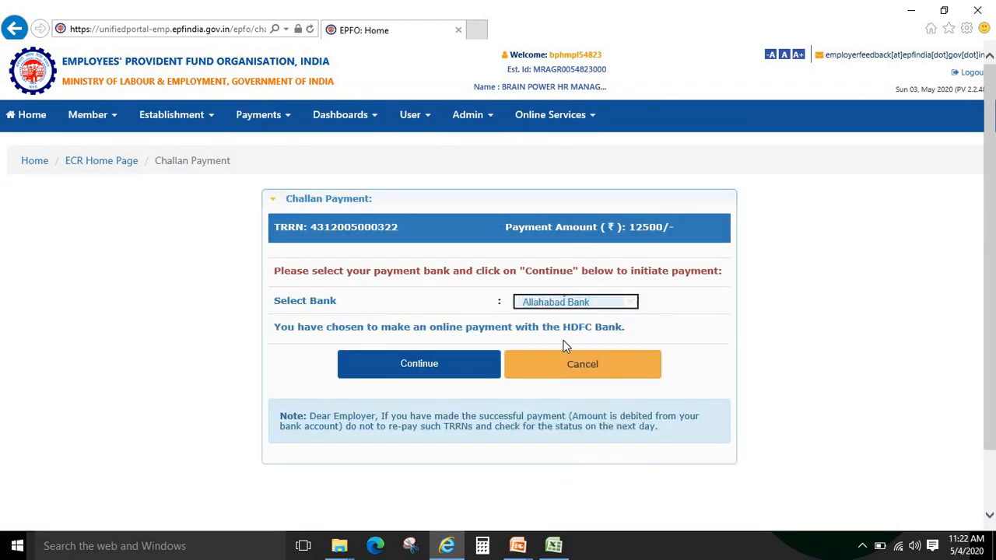
click(567, 301)
click(539, 310)
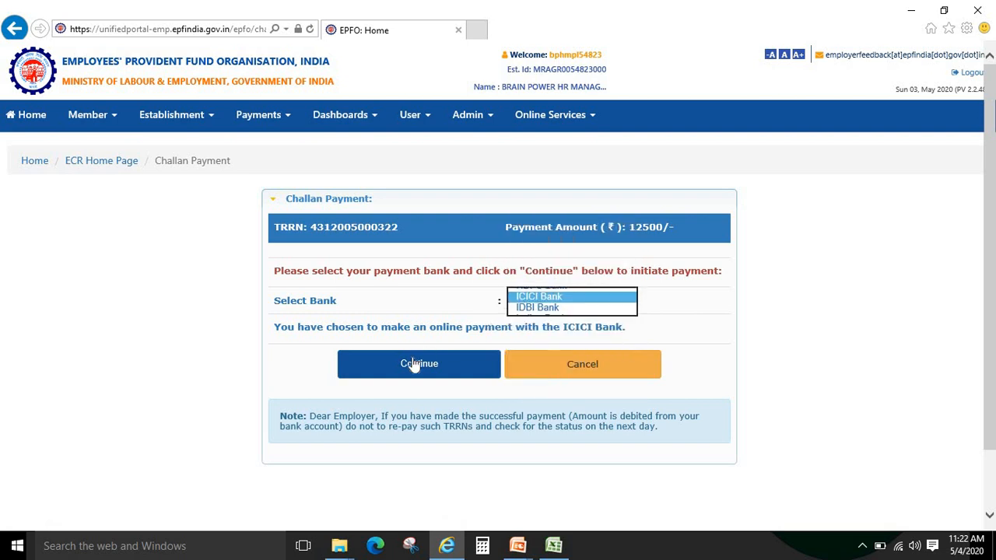
click(405, 362)
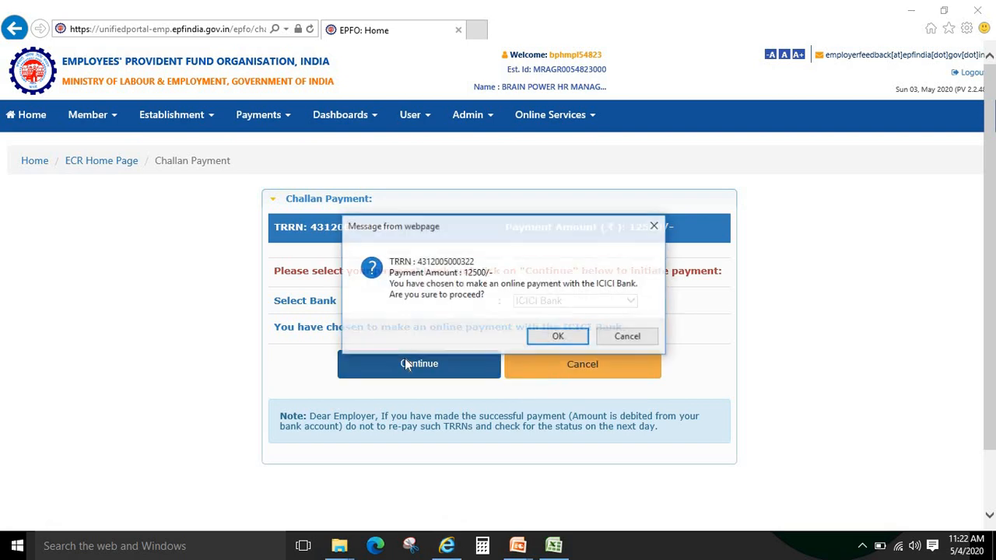
click(558, 339)
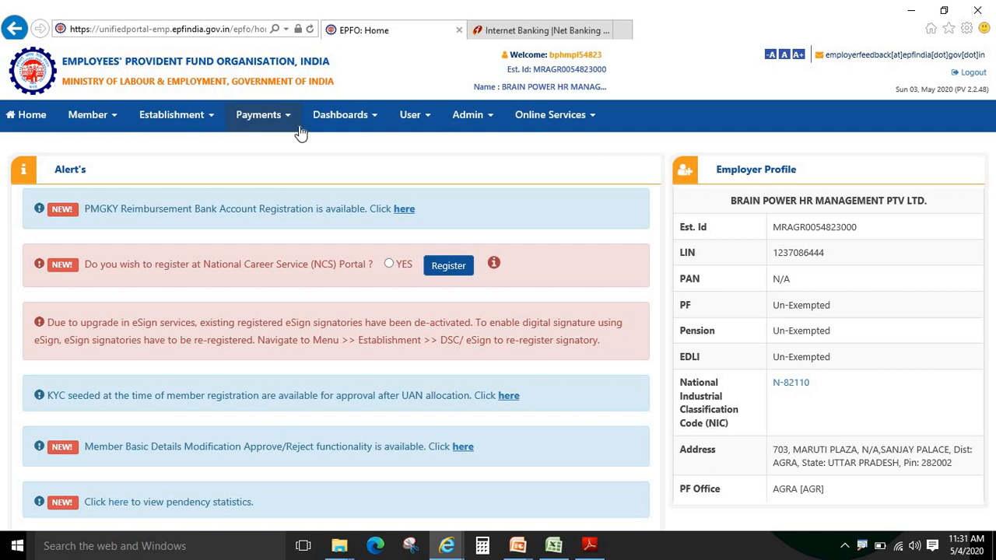
Switch to the EPFO payment receipt PDF in Adobe Reader and examine its payment status, account-wise amounts and amount total
key(alt+Tab)
key(alt+Tab)
key(alt+Tab)
key(alt+Tab)
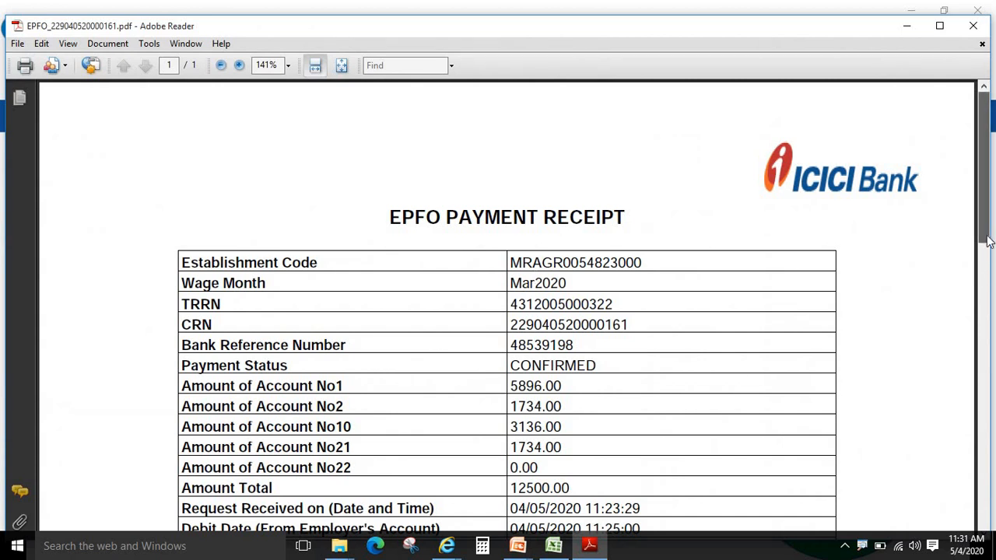
drag(986, 228, 987, 292)
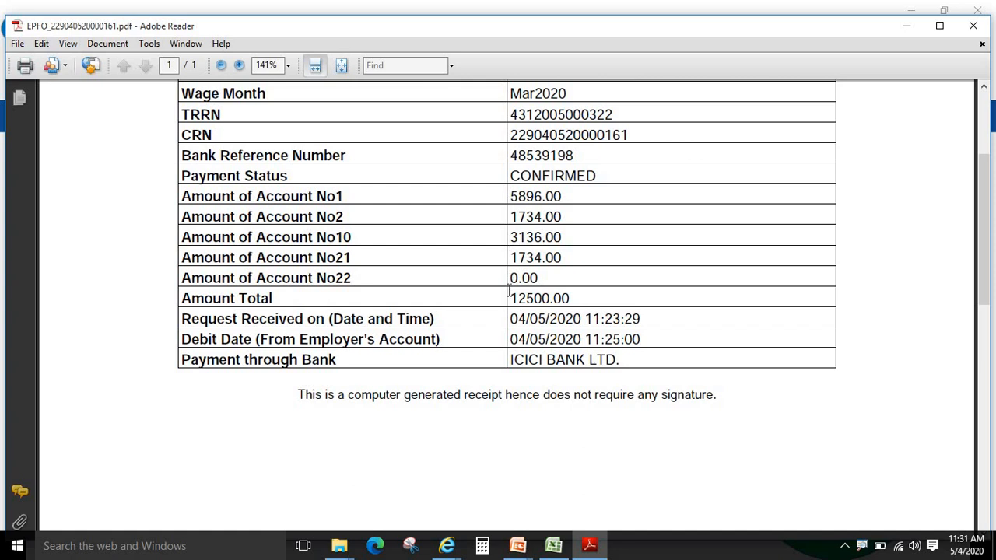
drag(509, 293, 599, 297)
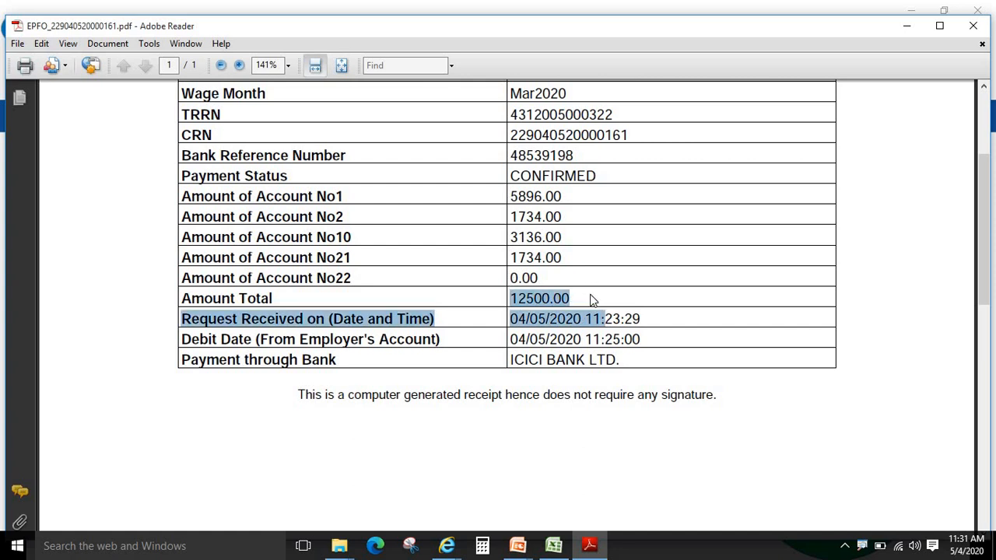
click(592, 300)
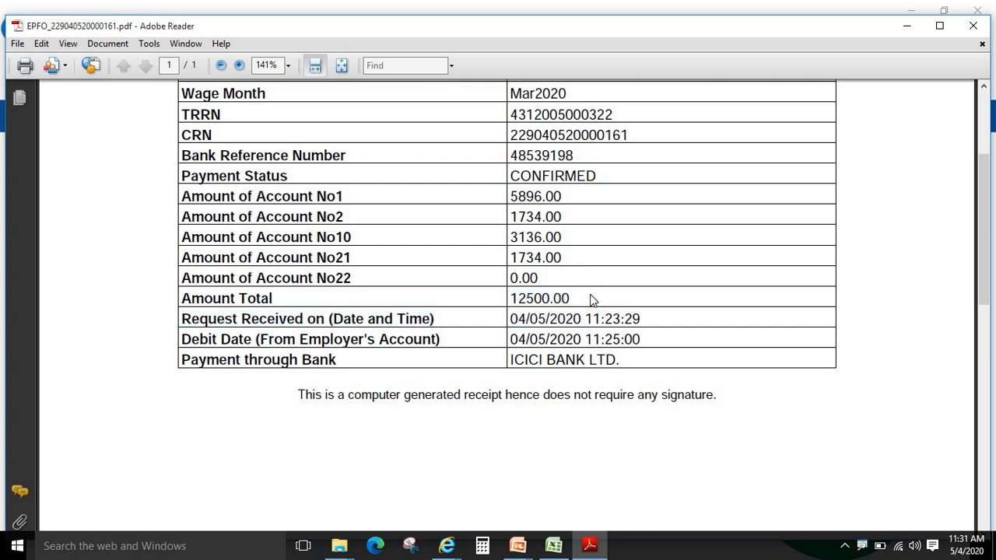
key(ctrl+1)
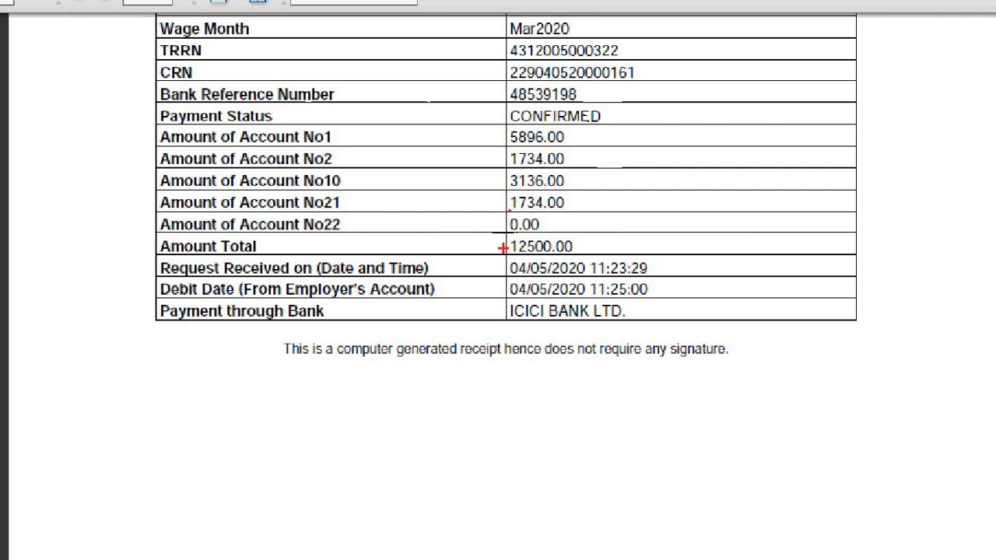
drag(504, 233, 588, 257)
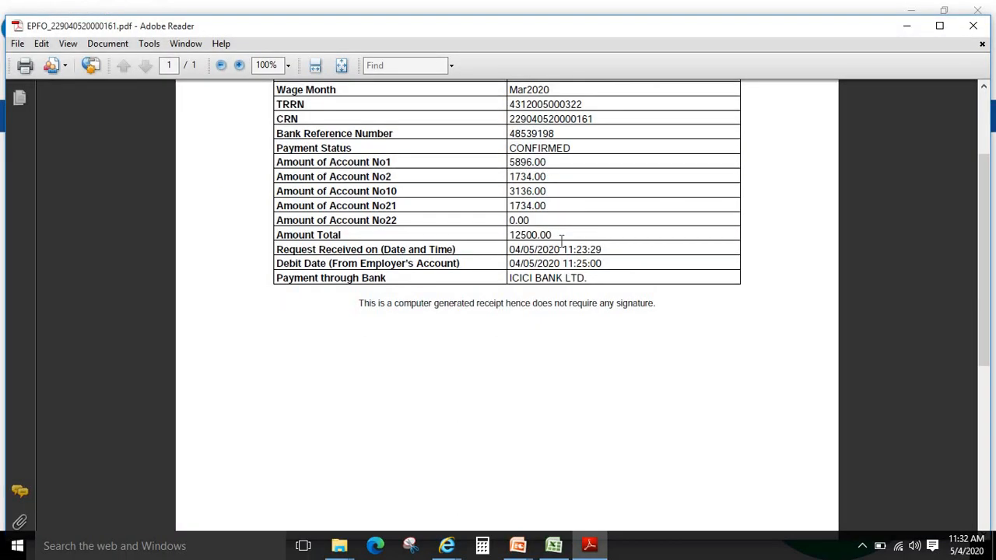
Return to the EPFO portal in Internet Explorer and open the in-process MAR-2020 ECR's statement from the ECR Upload page
key(alt+Tab)
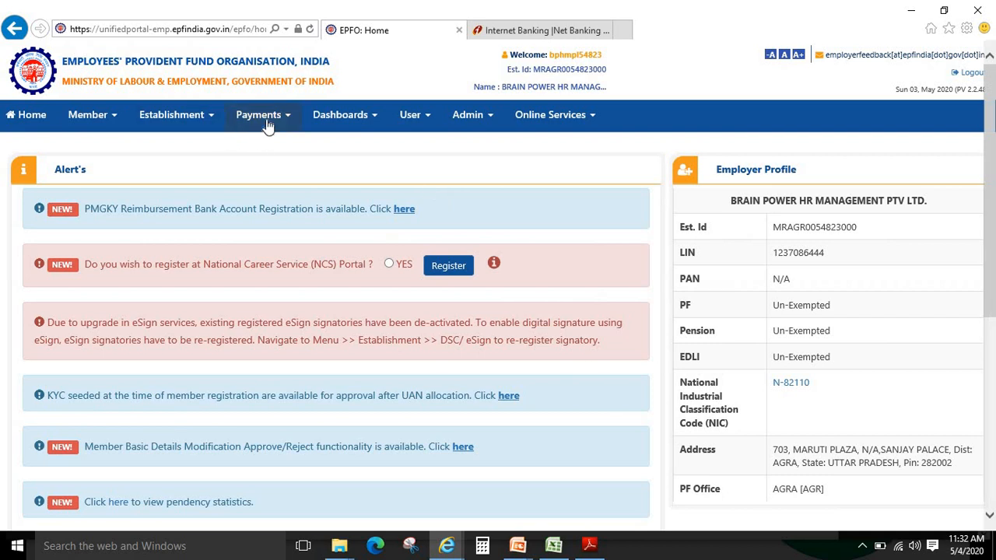
click(267, 125)
click(269, 148)
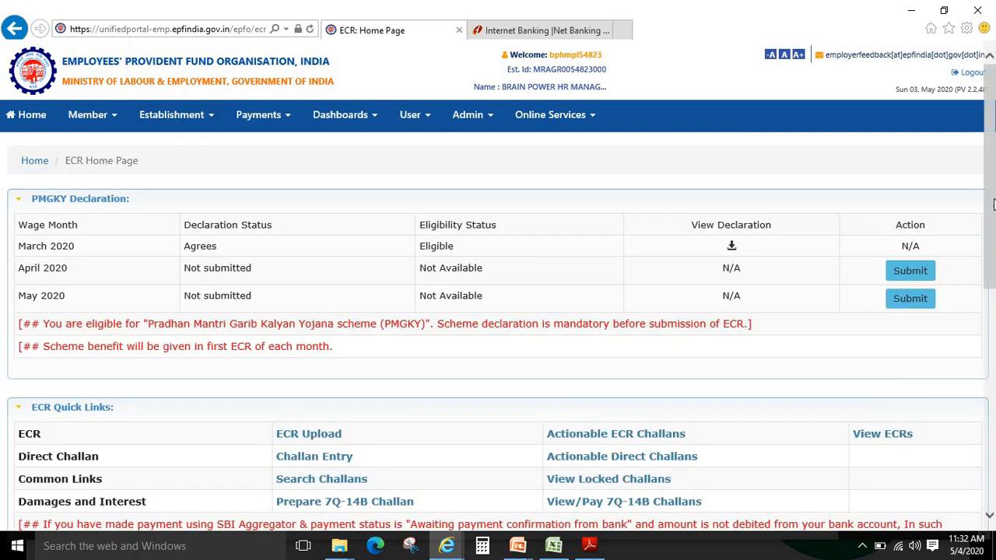
drag(991, 249, 989, 289)
scroll(596, 235, up, 2)
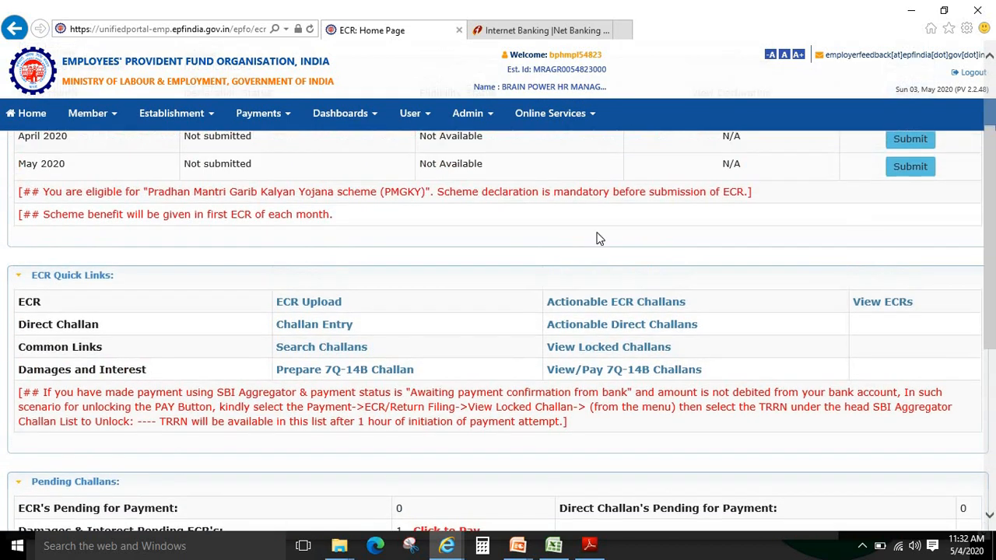
click(299, 308)
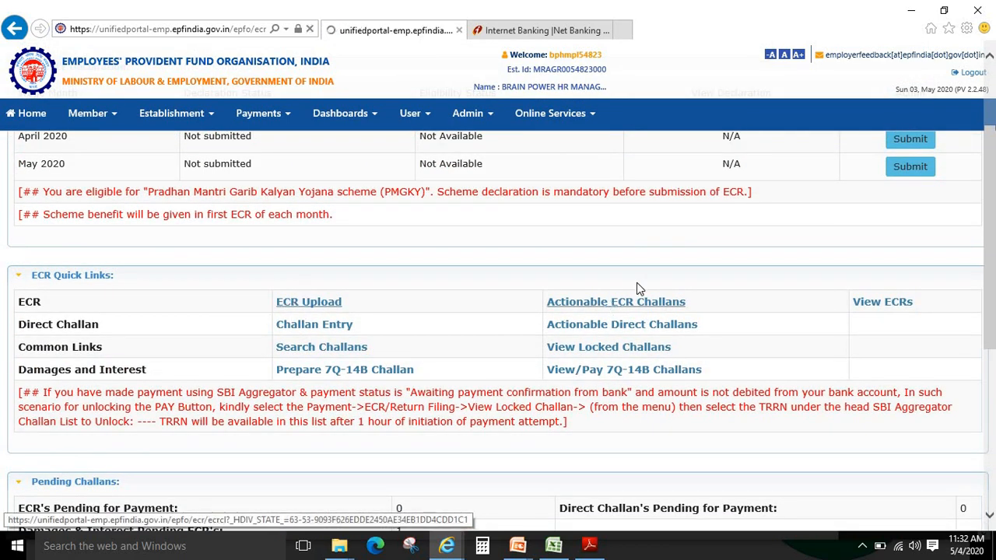
scroll(929, 226, down, 1)
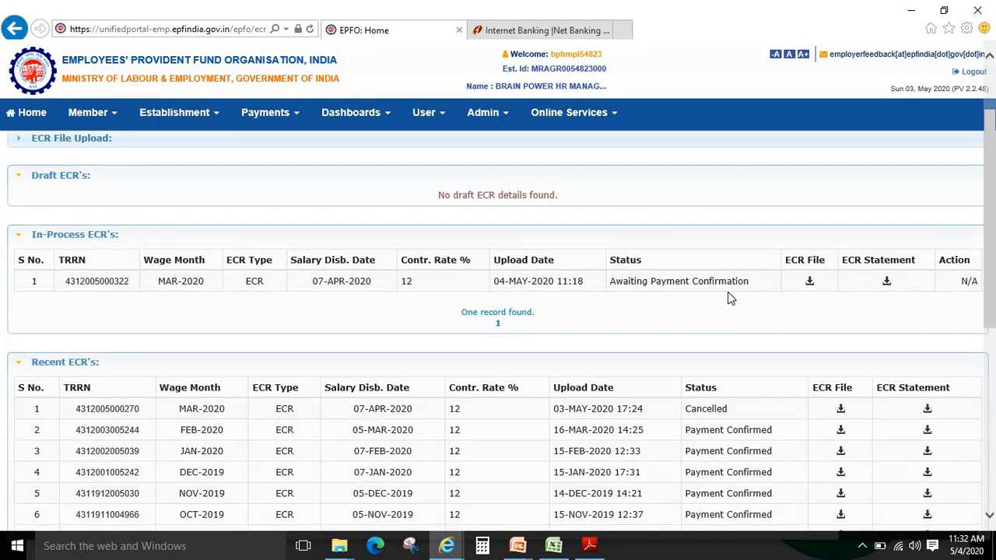
click(886, 282)
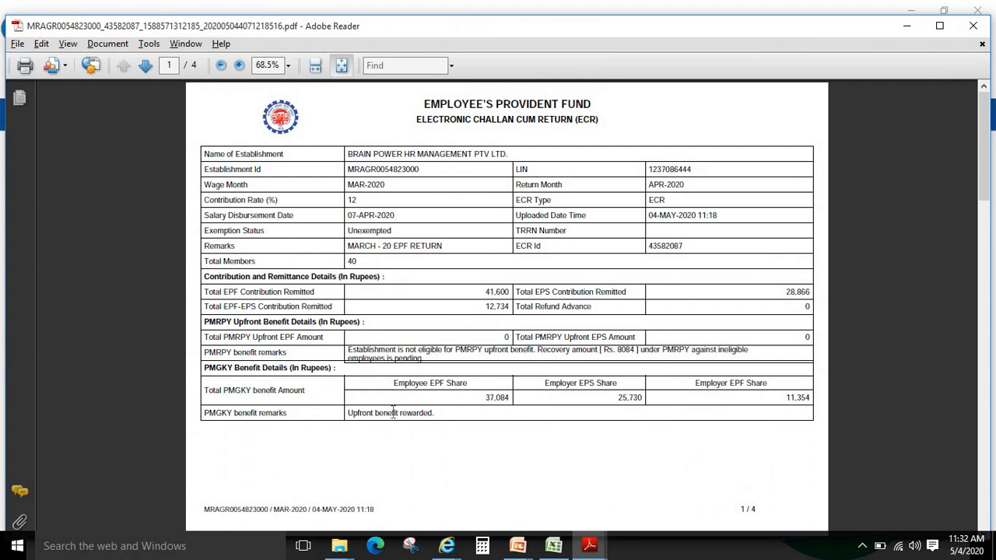
Open Calculator beside the statement and add the remitted contributions 41600, 28866 and 12734
click(482, 546)
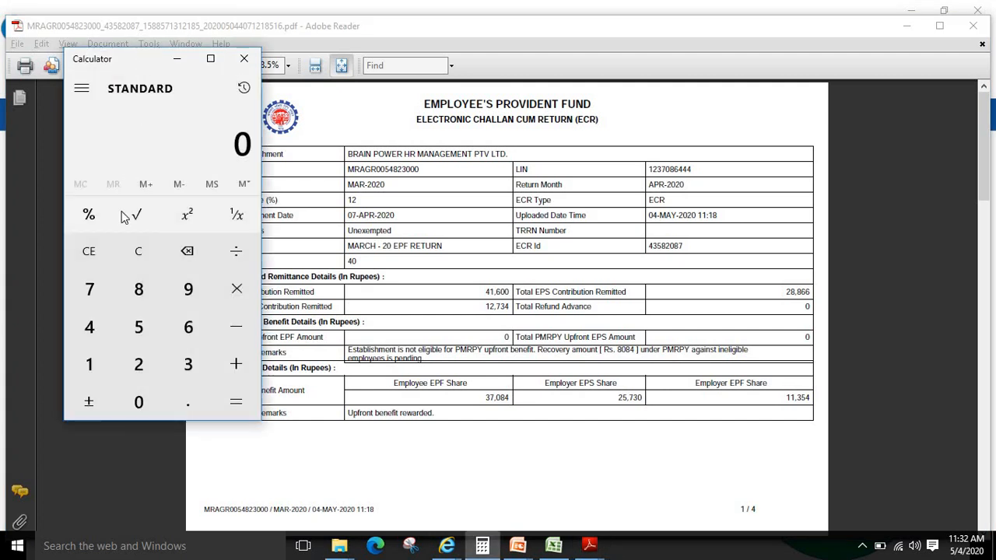
drag(172, 62, 933, 203)
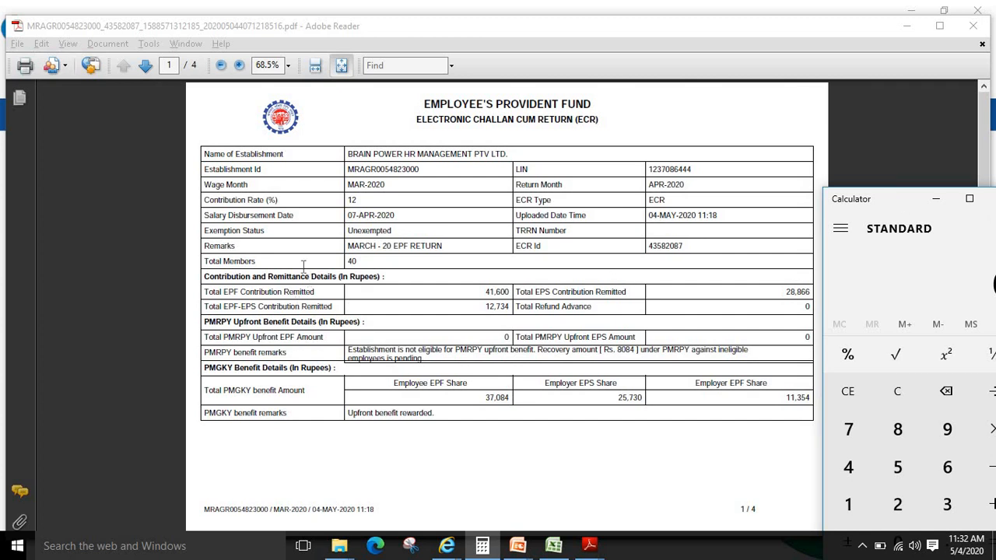
drag(890, 199, 257, 165)
text(41600+28)
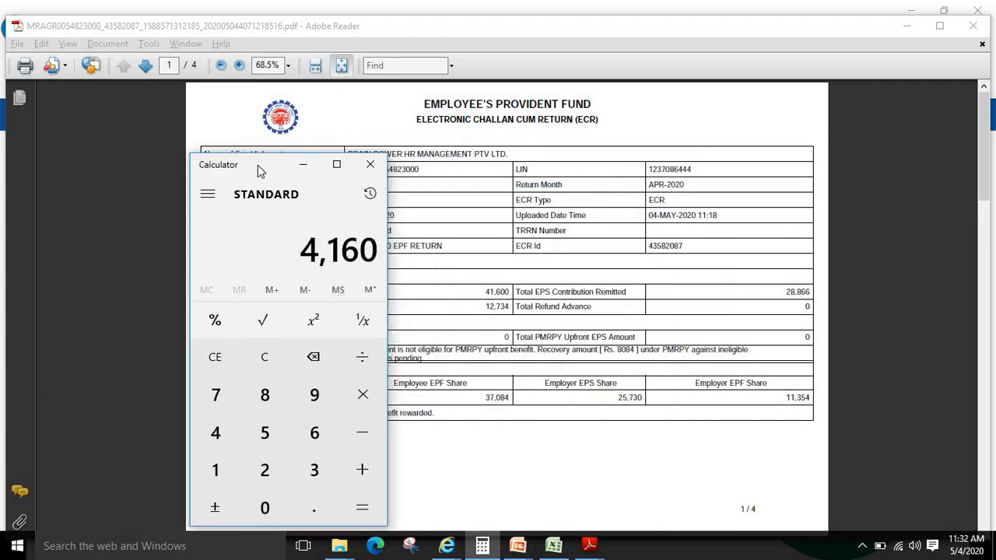
text(866)
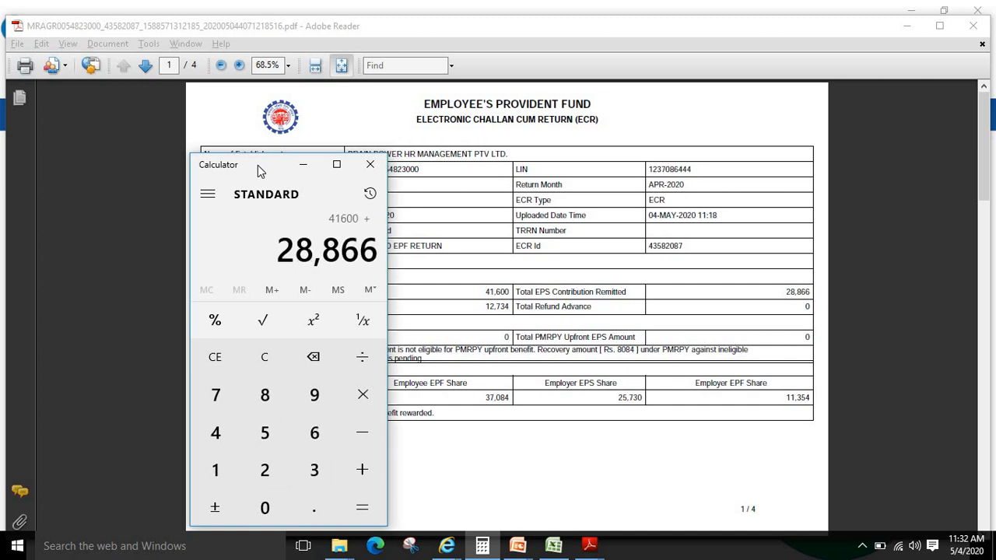
text(+12734)
key(Return)
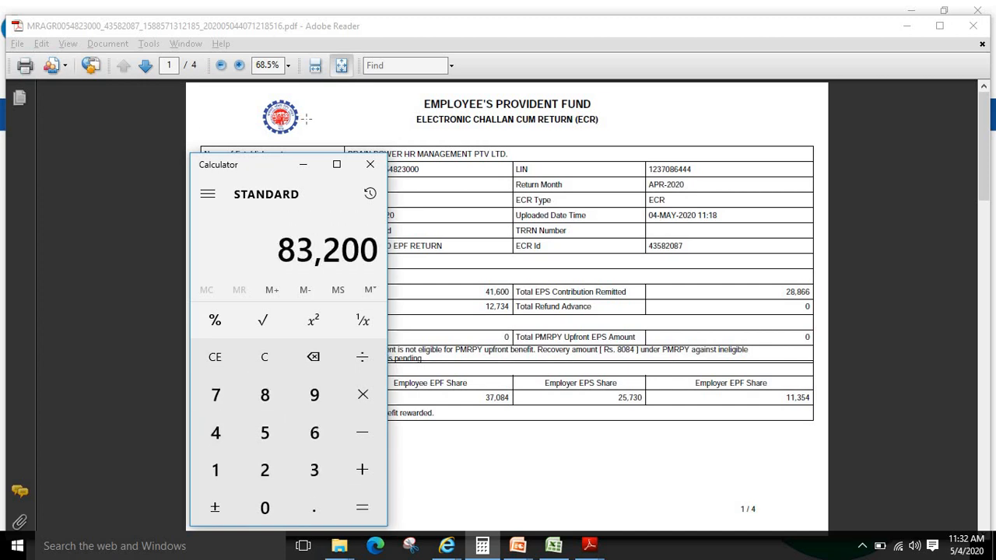
Add the PMGKY benefit shares 37084, 25730 and 11354 in a fresh calculation, and subtract 83200 from the sum
drag(258, 170, 56, 154)
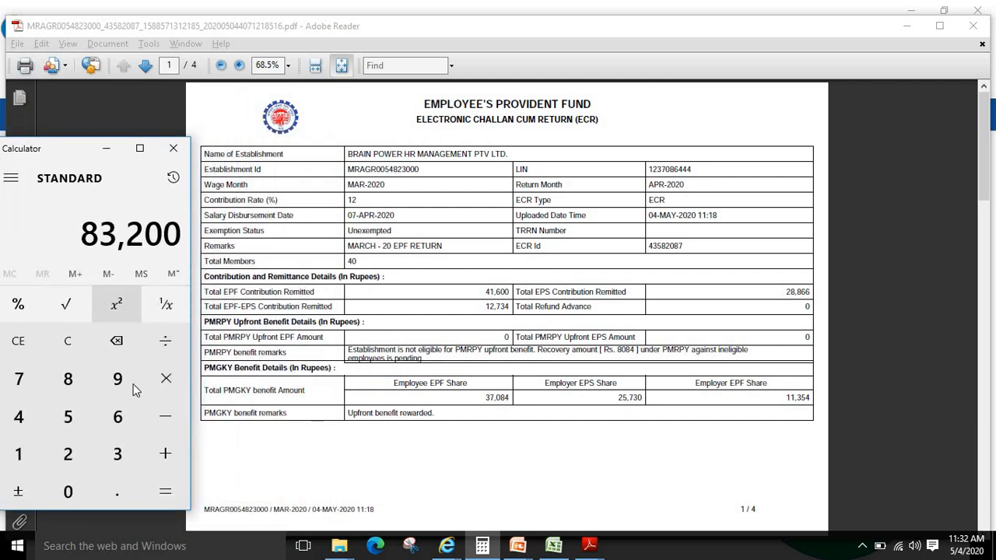
click(59, 343)
text(370)
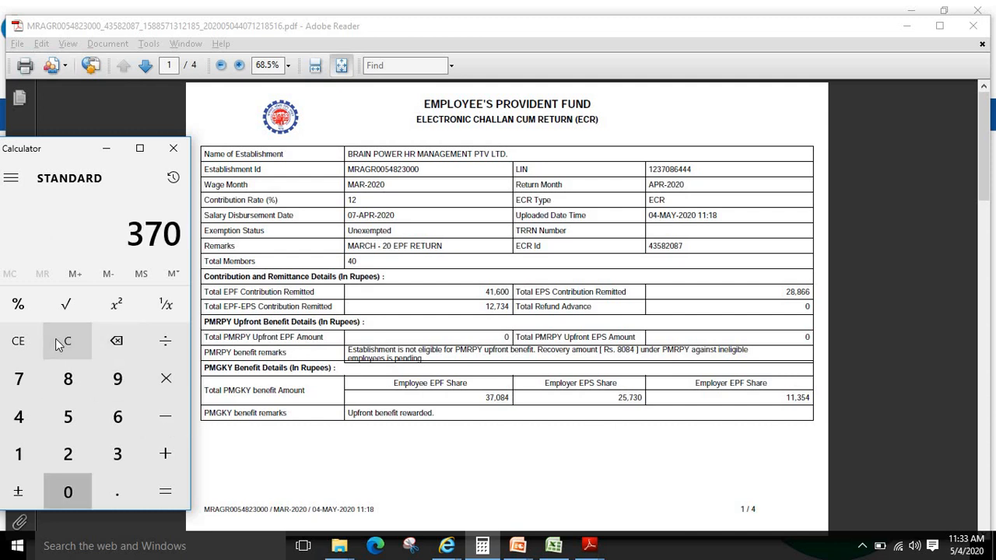
text(84+25730+11354=)
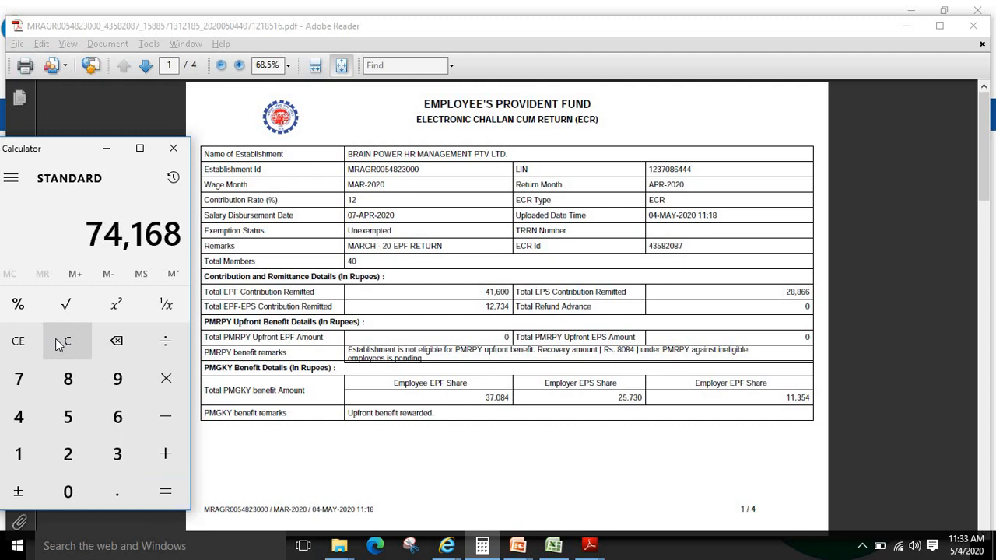
text(-83200=)
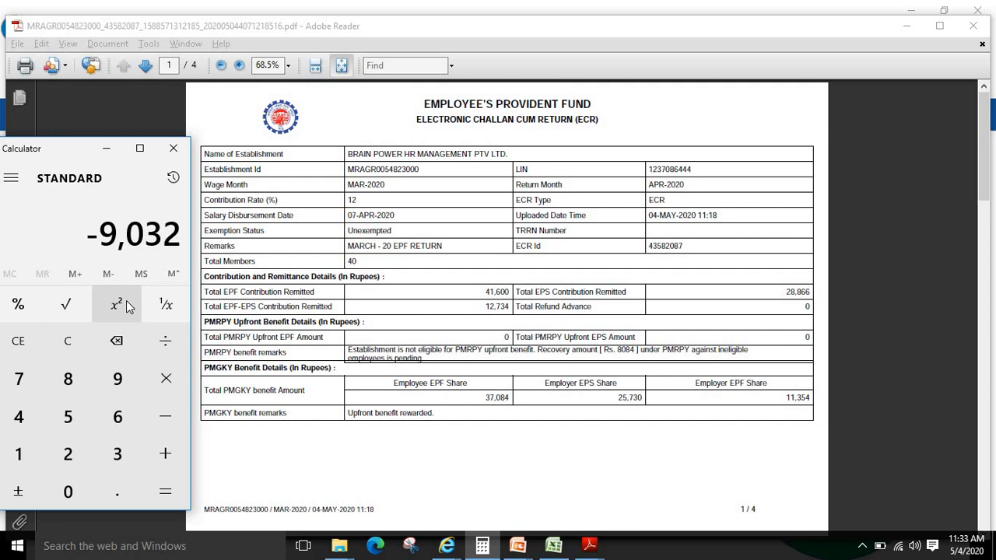
text(+17)
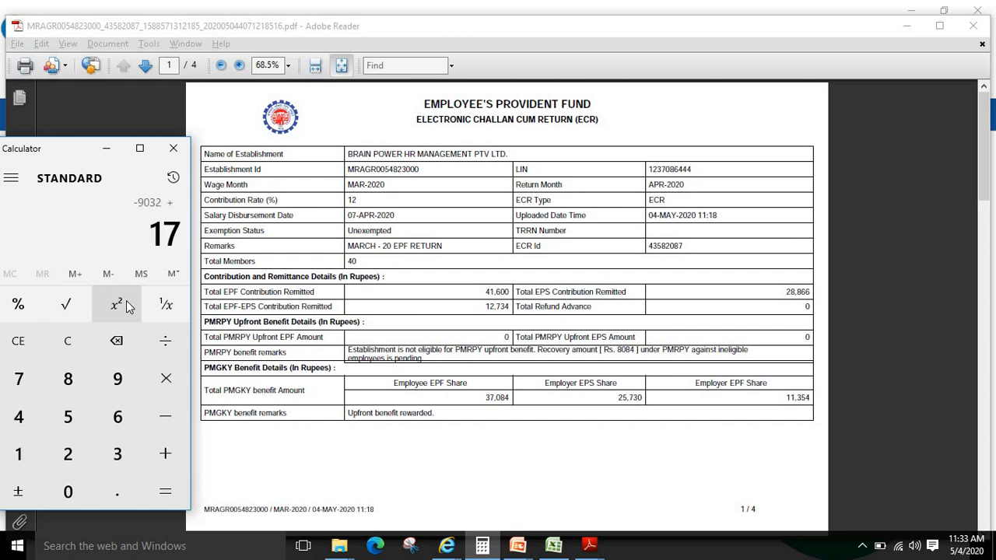
text(34+1734)
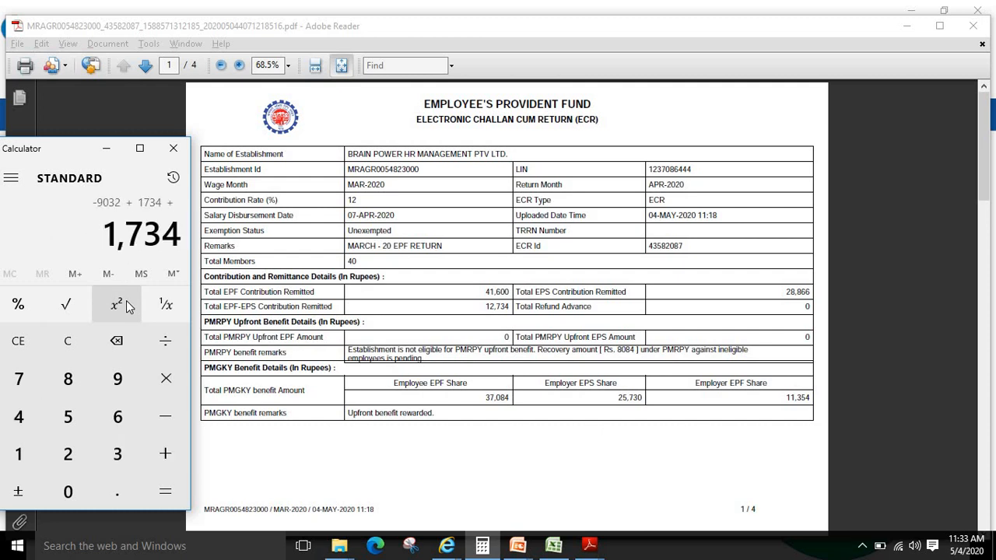
key(Return)
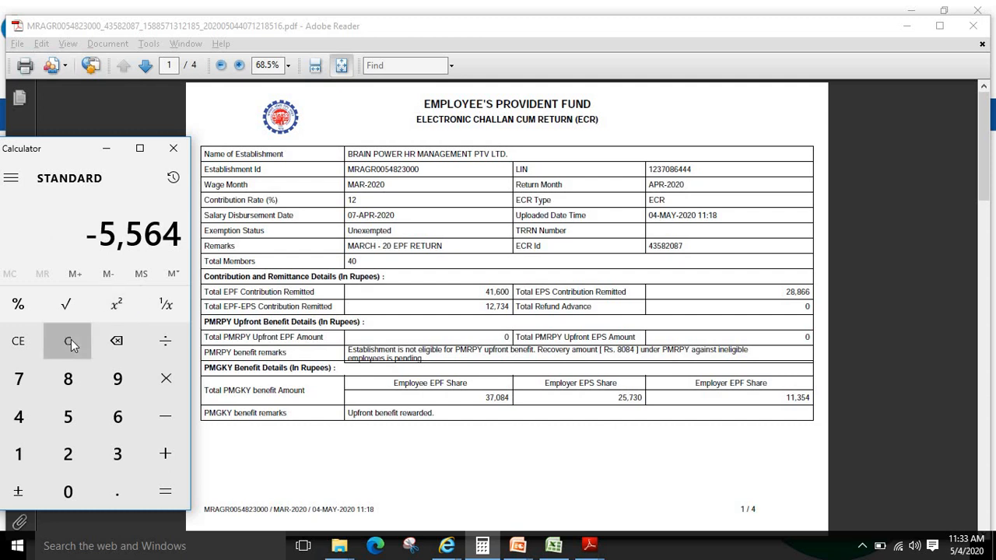
Calculate 9032 + 1734 + 1734 to cross-check the challan amount, and close Calculator
text(9032)
text(+1734+1734)
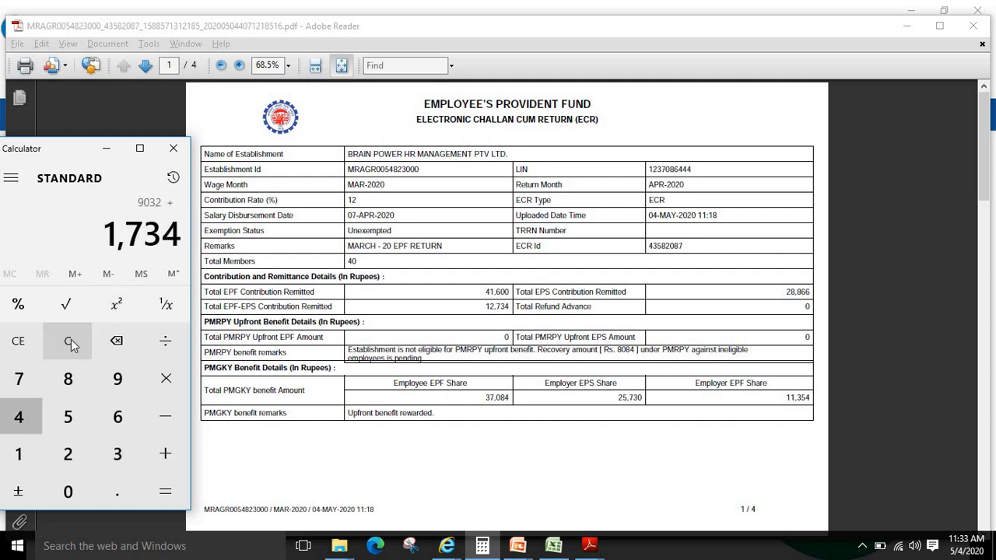
key(Return)
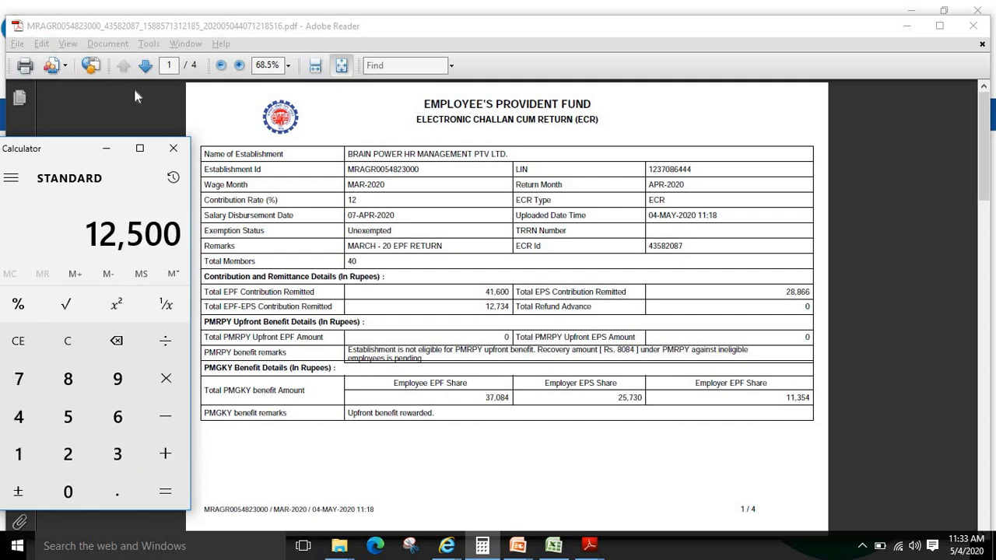
click(174, 149)
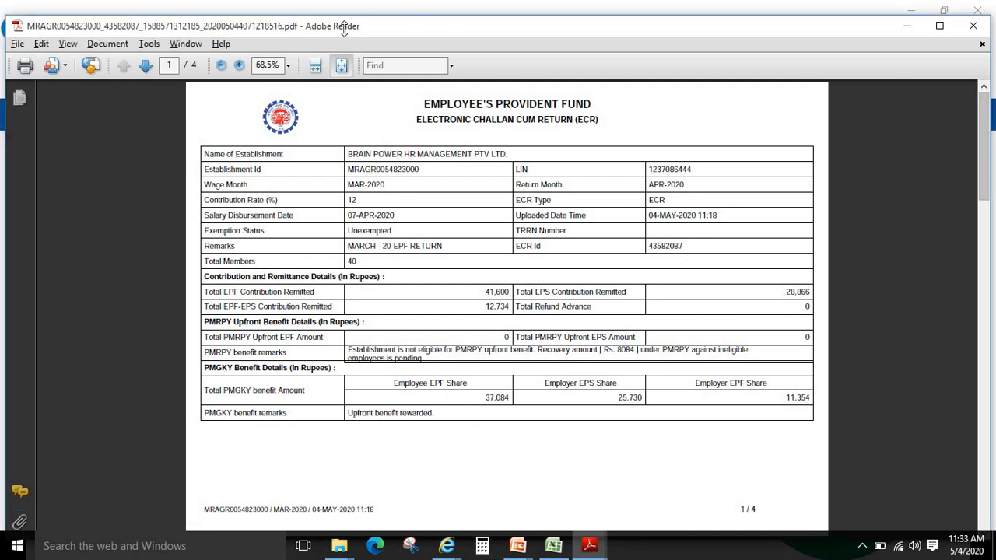
Set the ECR statement's zoom to 100% and examine the PMRPY / PMGKY Benefit columns of the Member Details table
click(268, 65)
text(100)
key(Return)
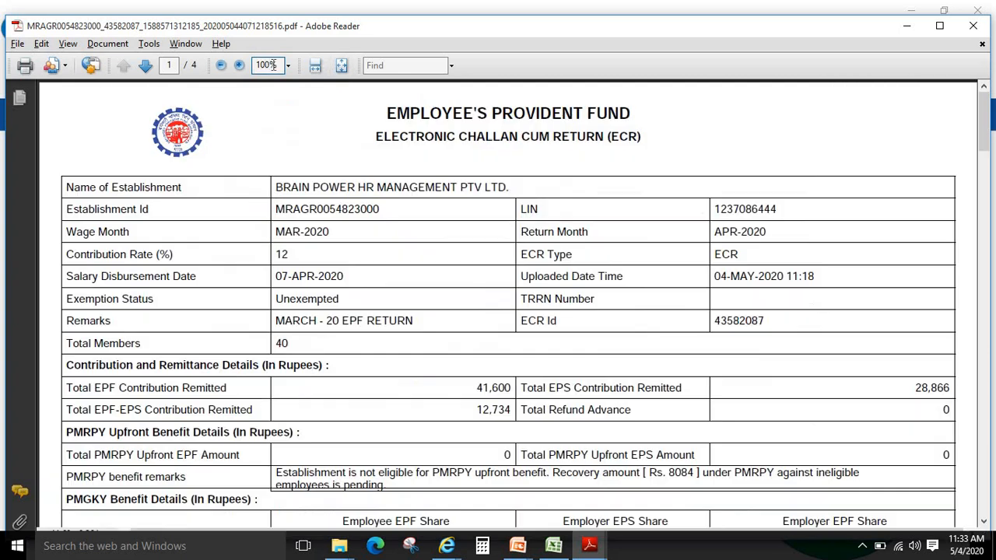
drag(983, 132, 982, 242)
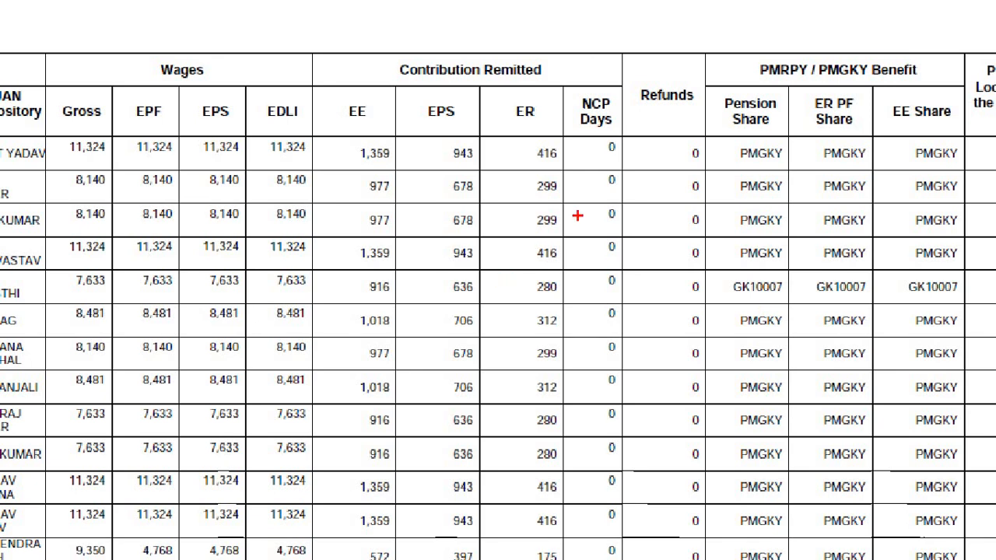
mouse_move(708, 270)
mouse_down()
mouse_move(765, 318)
mouse_move(987, 313)
mouse_move(993, 304)
mouse_up()
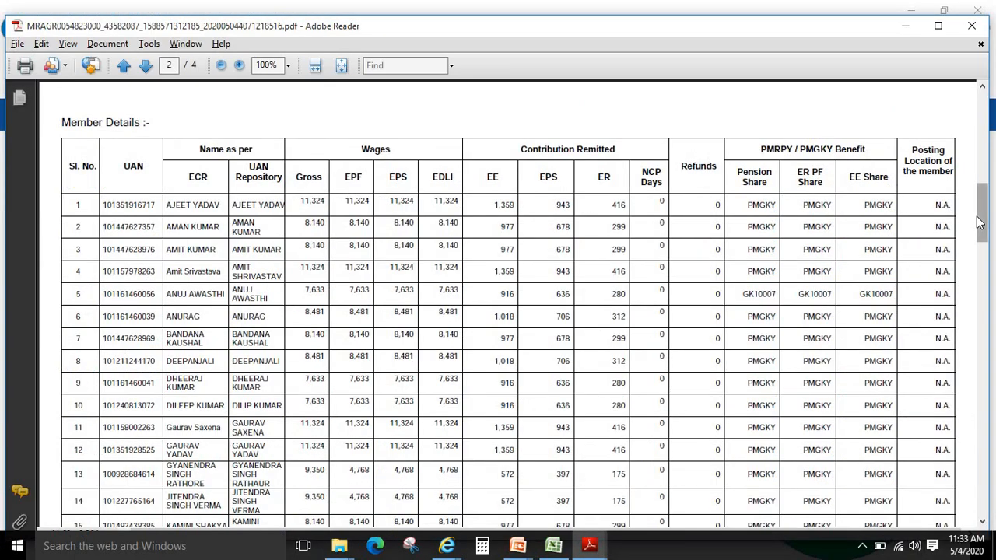
Examine members 27 and 31 near the end of the Member Details table, marking their wage cells with red rectangles
drag(979, 221, 978, 400)
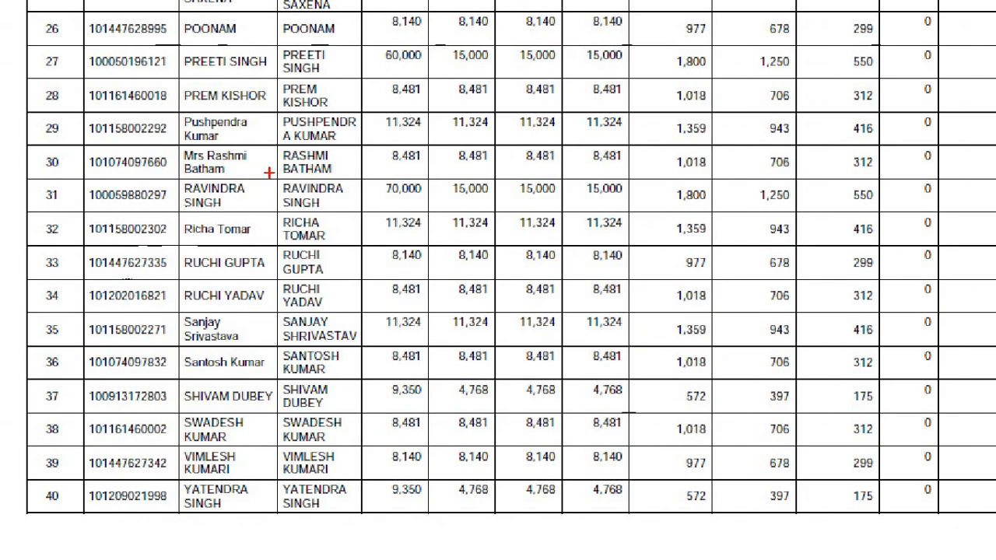
mouse_move(270, 173)
mouse_down()
mouse_move(397, 211)
mouse_move(700, 212)
mouse_move(626, 212)
mouse_up()
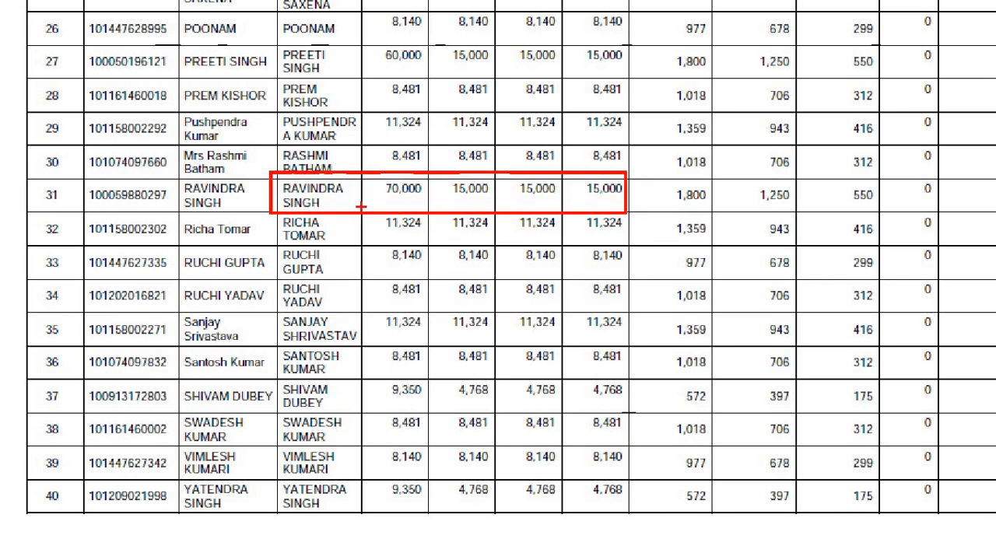
mouse_move(271, 42)
mouse_down()
mouse_move(334, 76)
mouse_move(672, 75)
mouse_move(636, 67)
mouse_up()
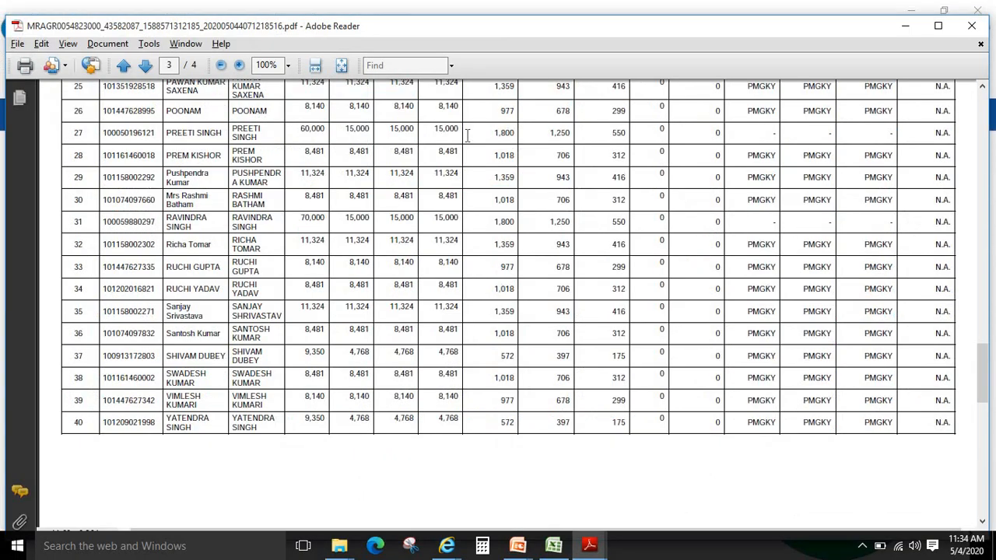
Examine the reason codes for PMRPY and PMGKY benefits not given on page 4, and return to the first page
click(987, 386)
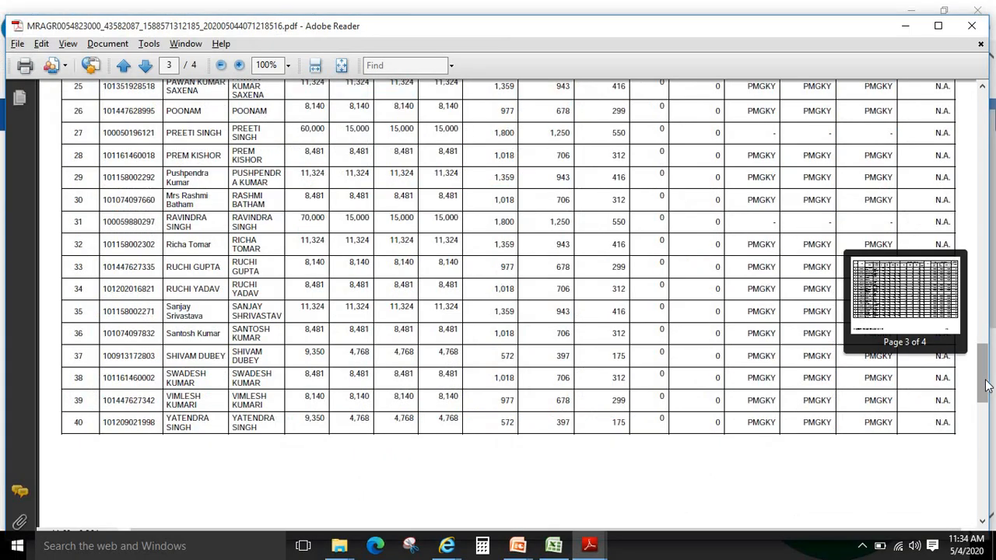
drag(986, 386, 985, 410)
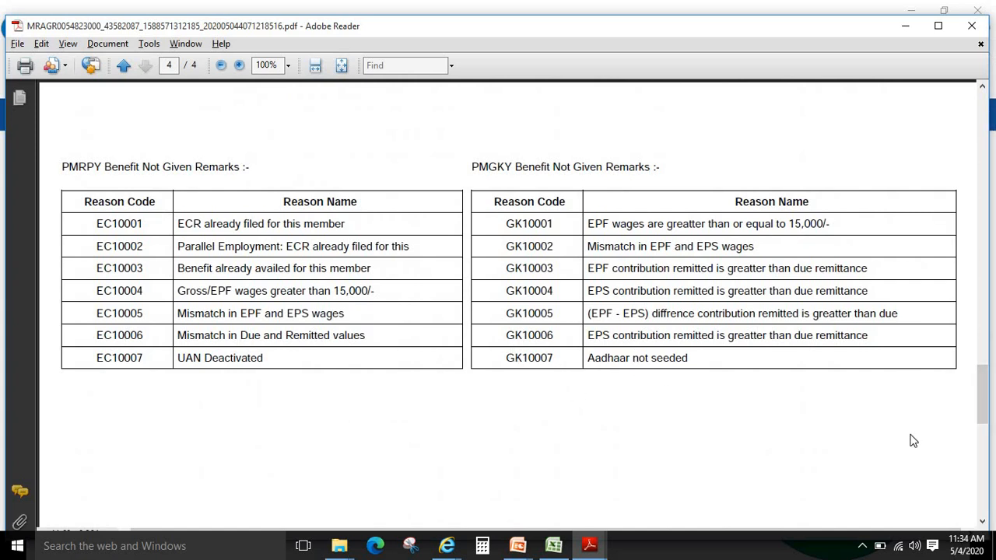
click(987, 390)
drag(986, 389, 993, 172)
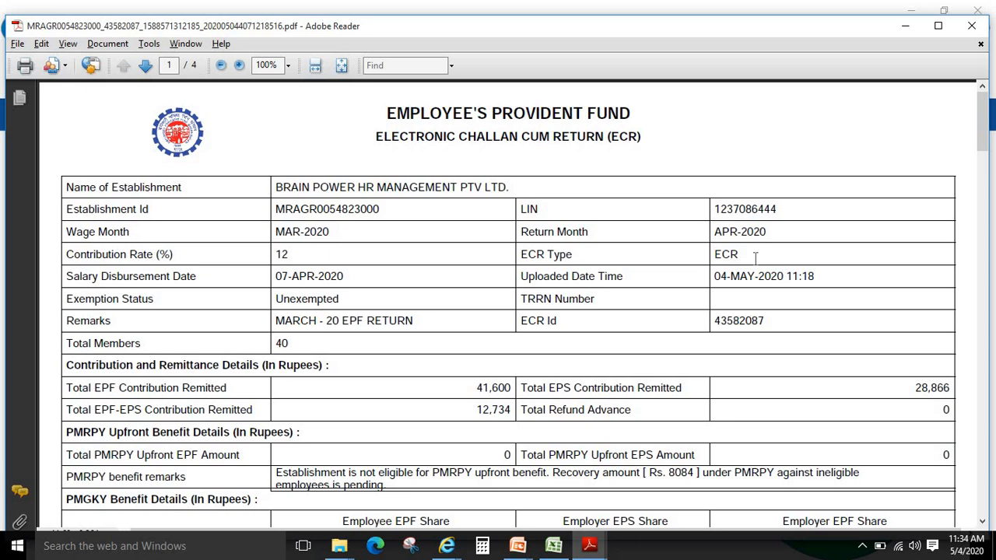
Close the ECR statement PDF and switch to the PowerPoint slide show on EPF/ECR return filing
click(974, 28)
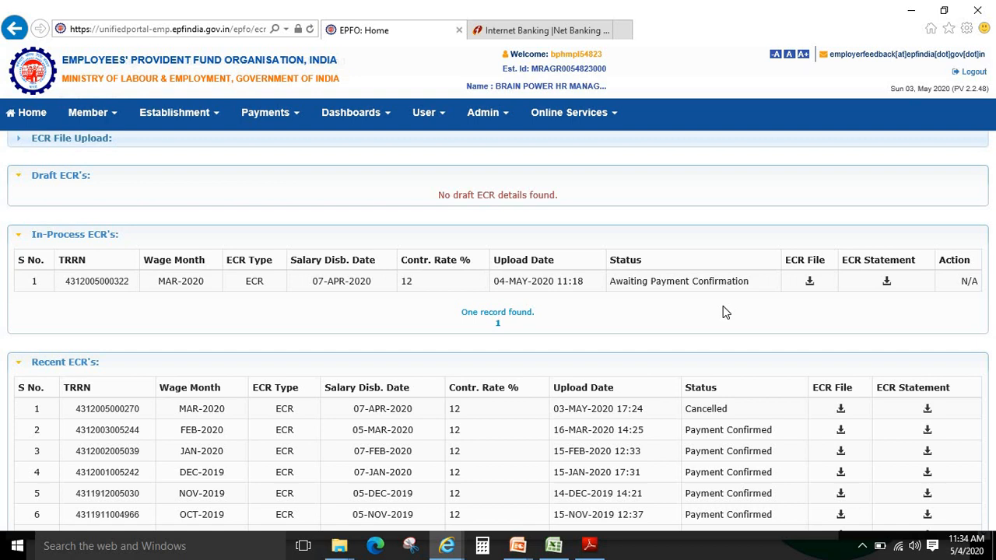
key(alt+Tab)
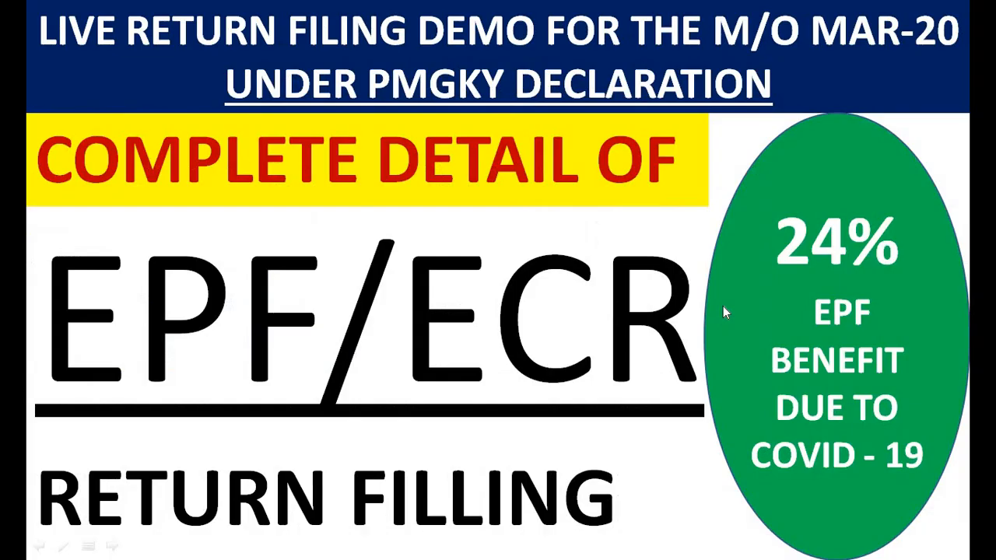